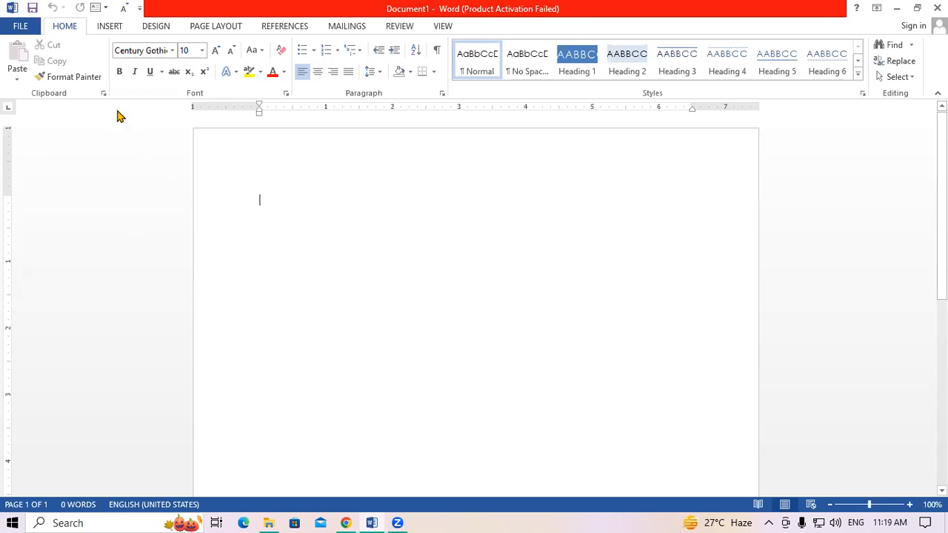
# - Generate five paragraphs of sample text with =rand()
pyautogui.click(75, 78)
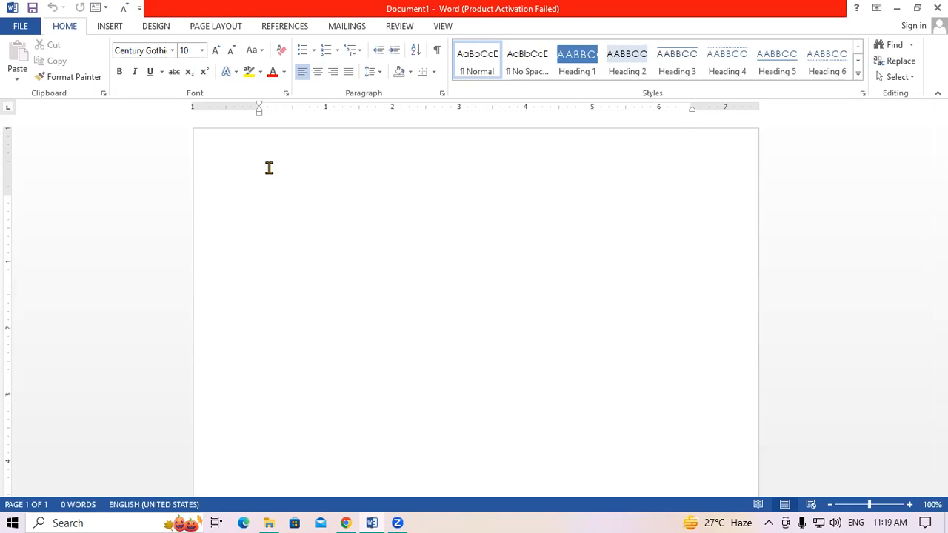
pyautogui.write('=')
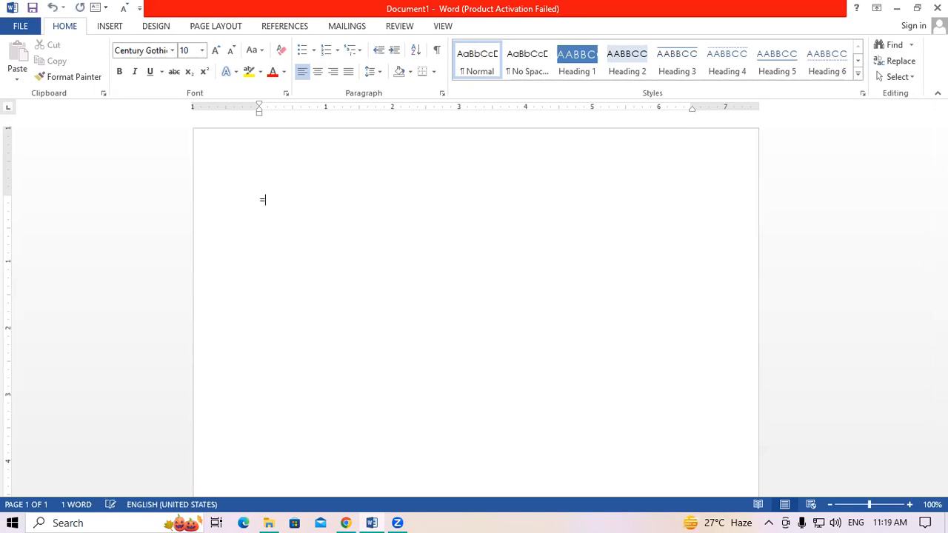
pyautogui.write('rand()')
pyautogui.press('Return')
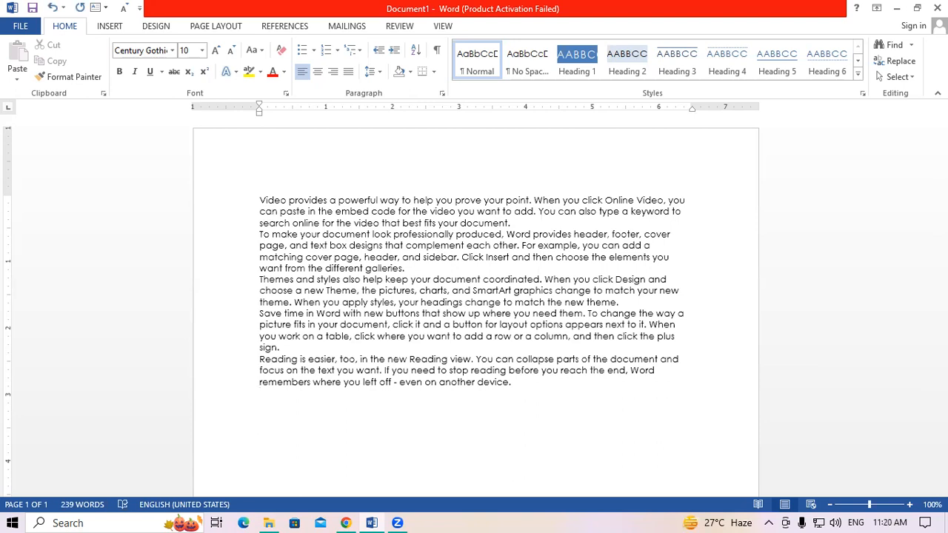
# - Enlarge all the document text from 10 to 12 pt
pyautogui.hotkey('ctrl', 'a')
pyautogui.hotkey('ctrl', 'shift', '.')
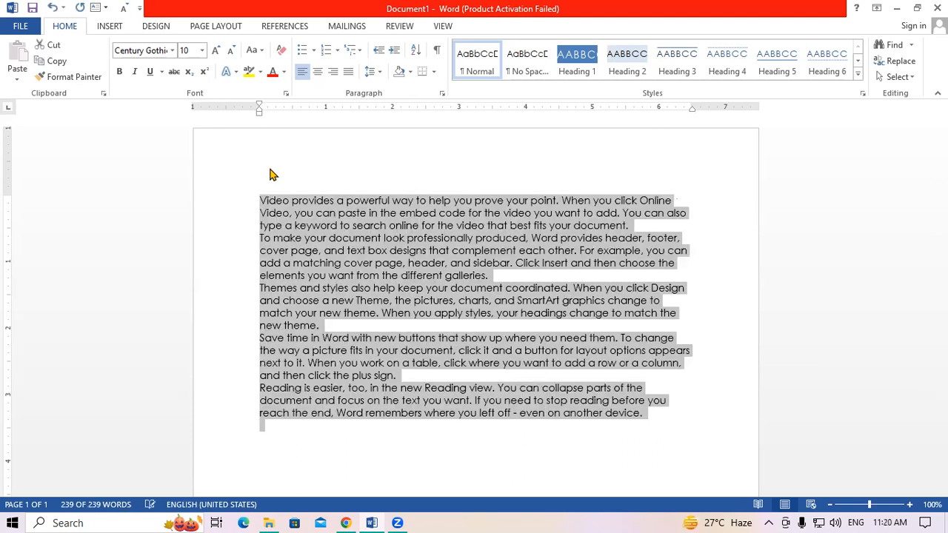
pyautogui.hotkey('ctrl', 'shift', '.')
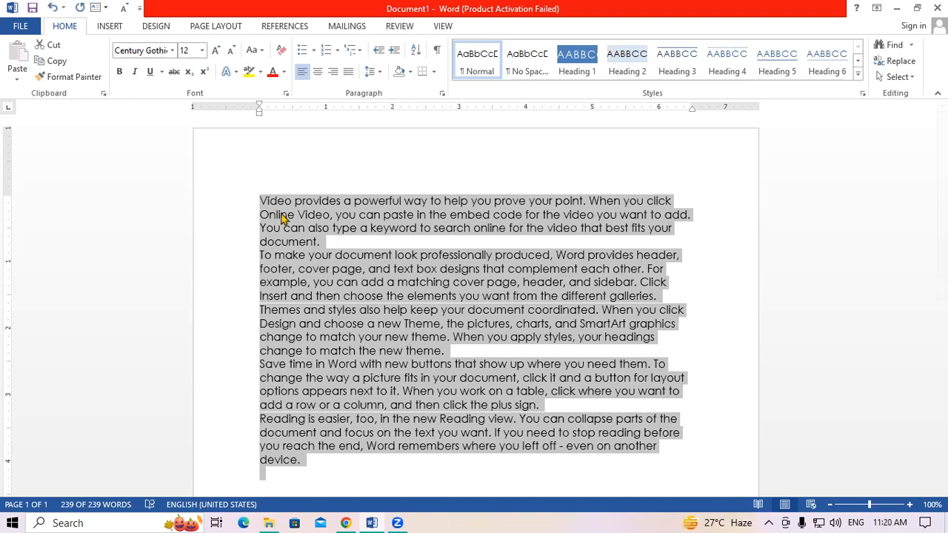
pyautogui.click(300, 250)
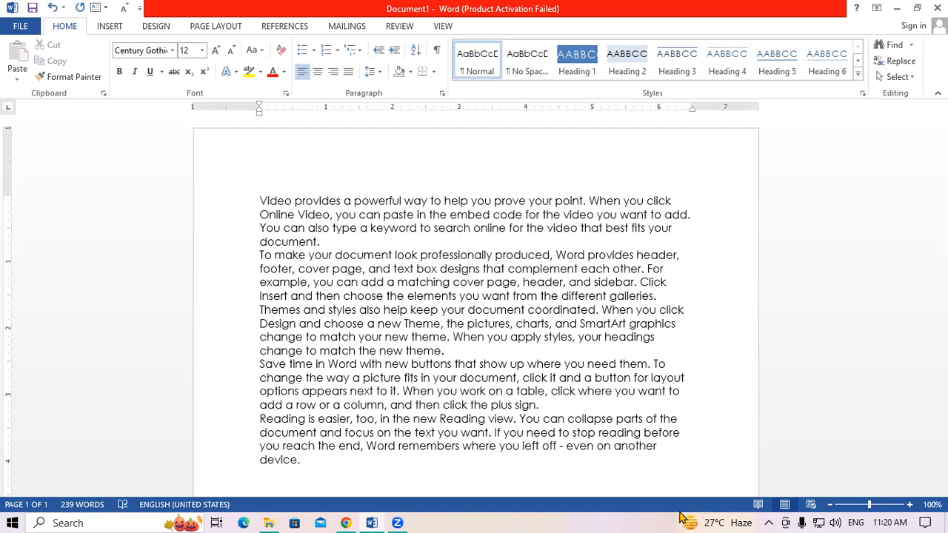
# - Remove the first two sentences about online video from the start of the text
pyautogui.click(683, 517)
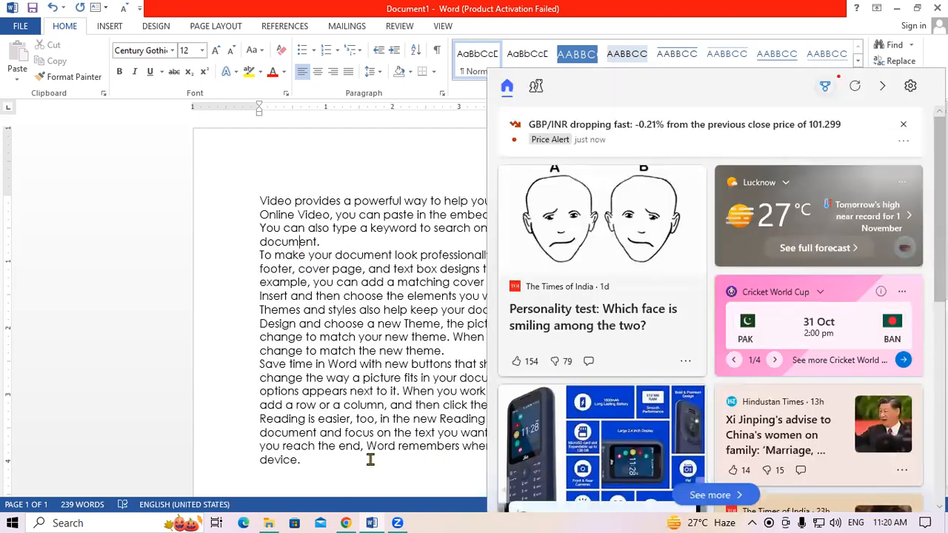
pyautogui.click(356, 345)
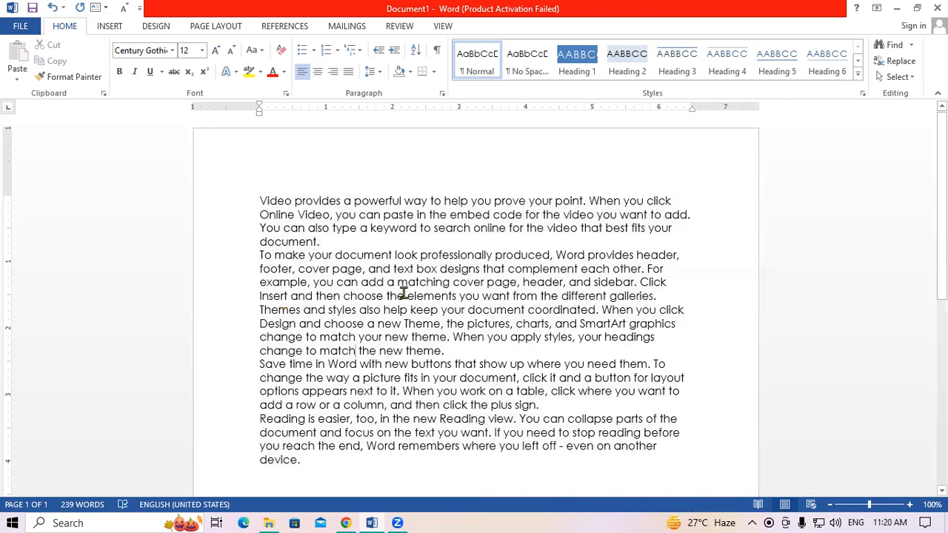
pyautogui.click(403, 293)
pyautogui.click(420, 258)
pyautogui.moveTo(257, 197); pyautogui.dragTo(701, 216)
pyautogui.hotkey('ctrl', 'c')
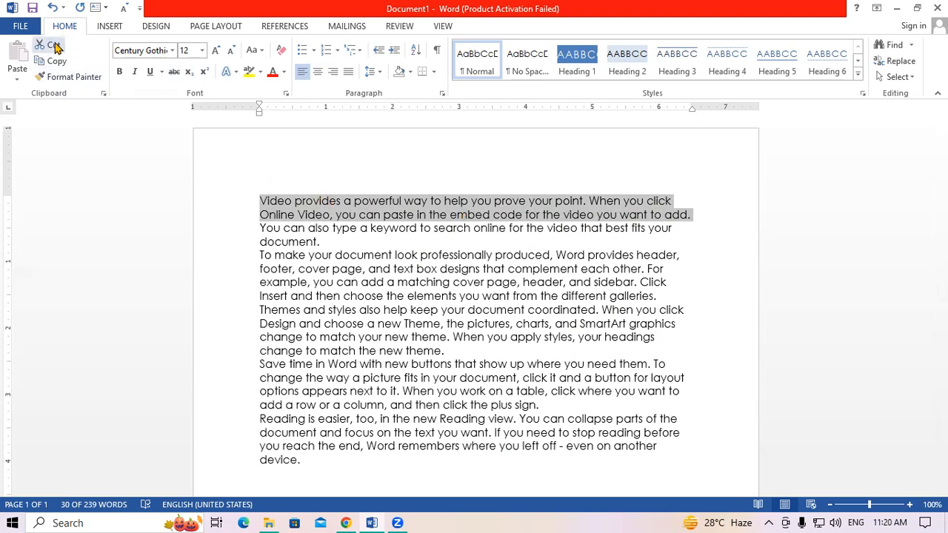
pyautogui.rightClick(293, 215)
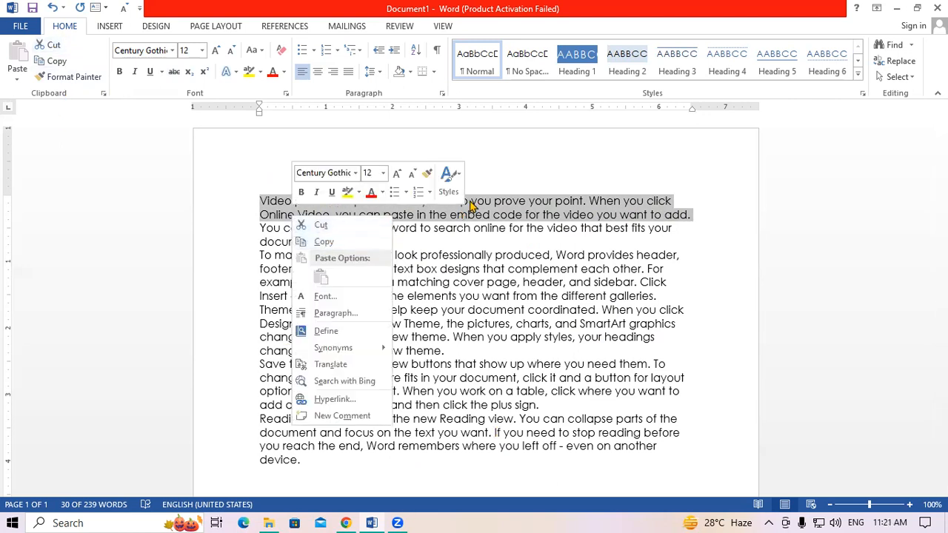
pyautogui.press('Escape')
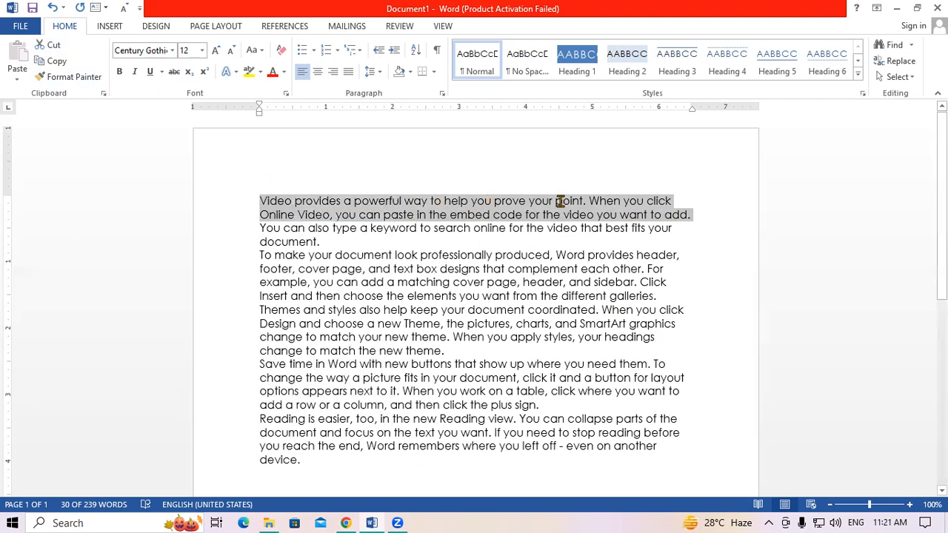
pyautogui.press('Delete')
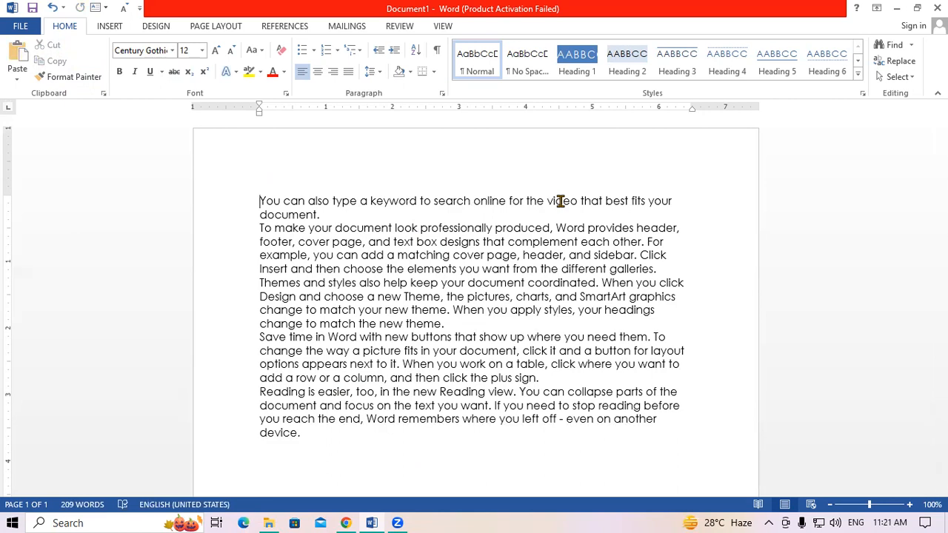
# - Paste the video sentences twice after 'match the new theme.', once with Keep Source Formatting
pyautogui.click(469, 326)
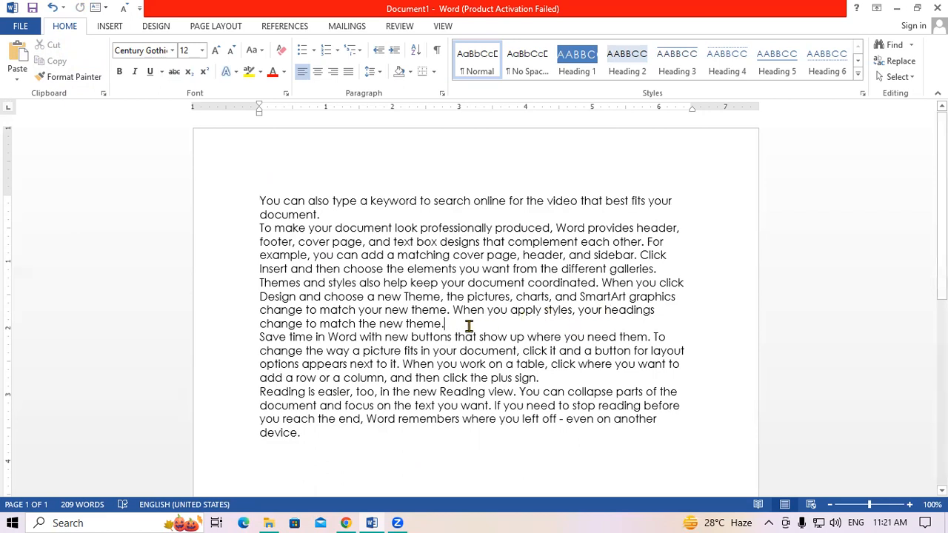
pyautogui.press('Return')
pyautogui.press('Return')
pyautogui.press('Return')
pyautogui.press('Return')
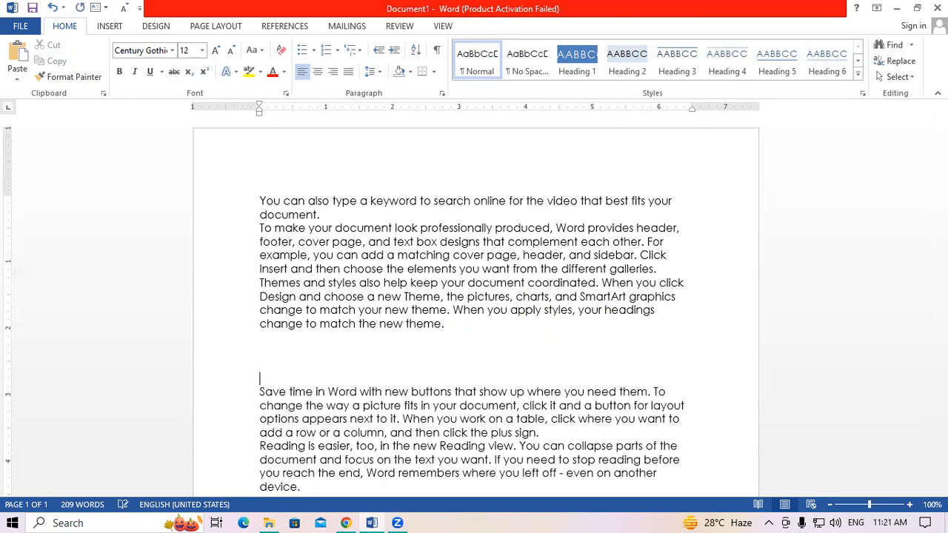
pyautogui.hotkey('ctrl', 'v')
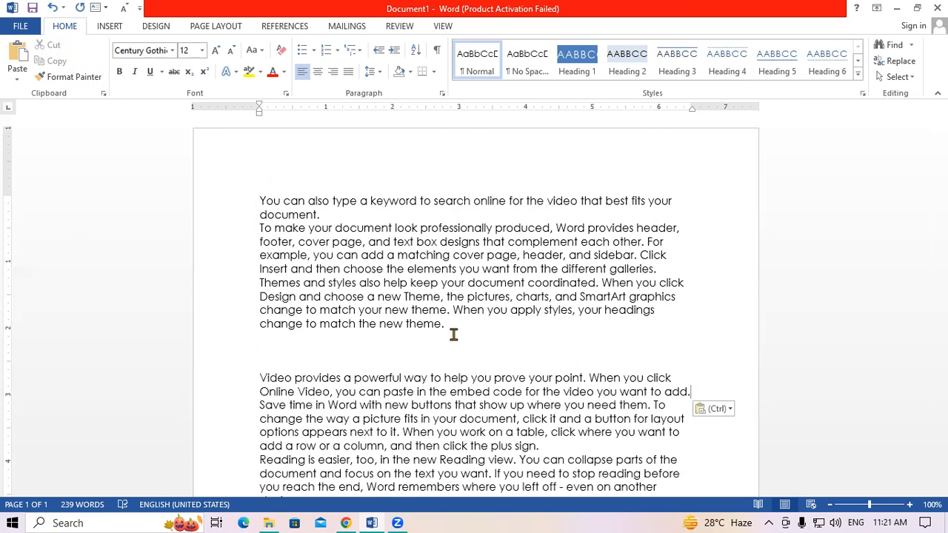
pyautogui.click(296, 352)
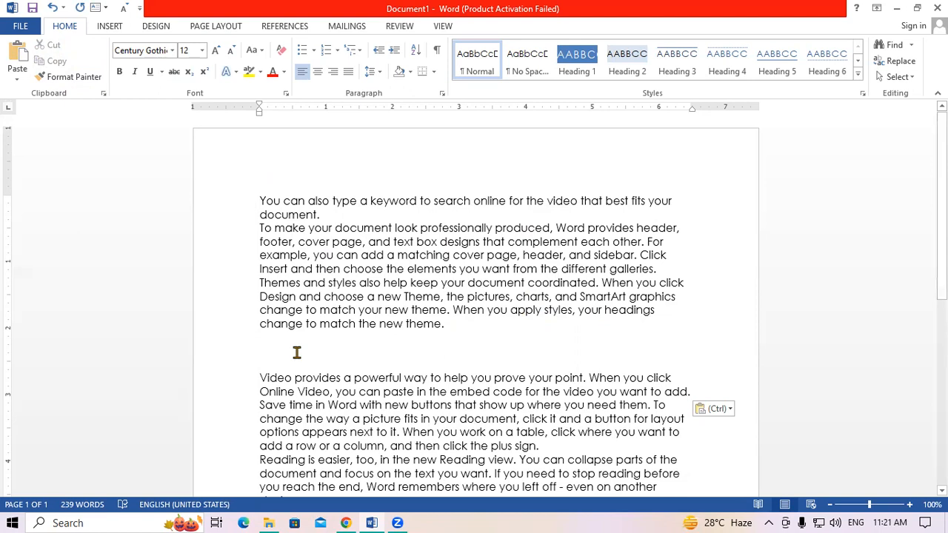
pyautogui.click(17, 74)
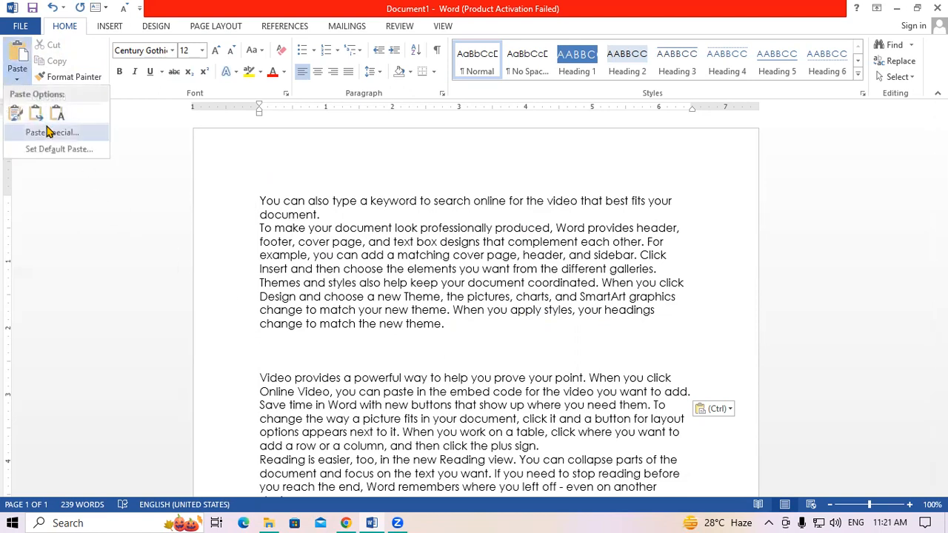
pyautogui.click(15, 113)
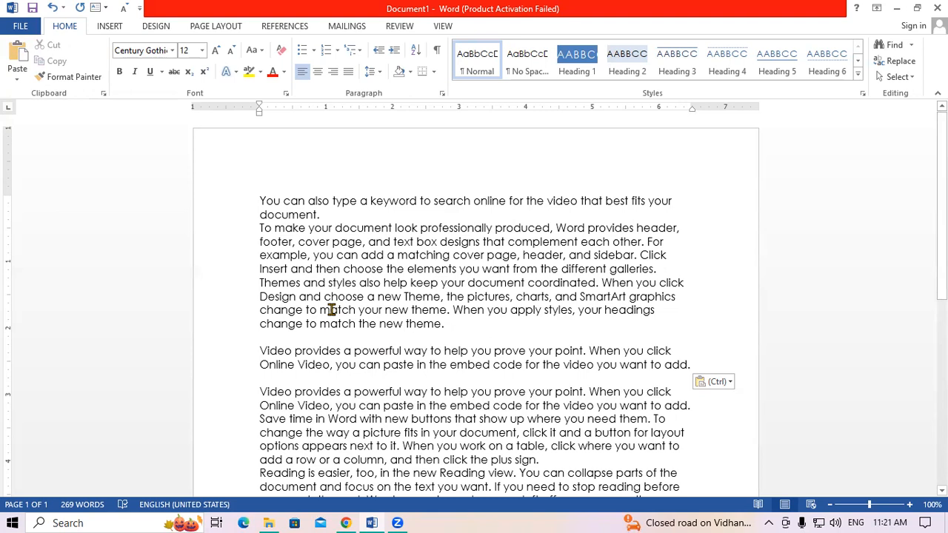
# - Undo both pastes and select the entire 209-word text
pyautogui.hotkey('ctrl', 'z')
pyautogui.press('BackSpace')
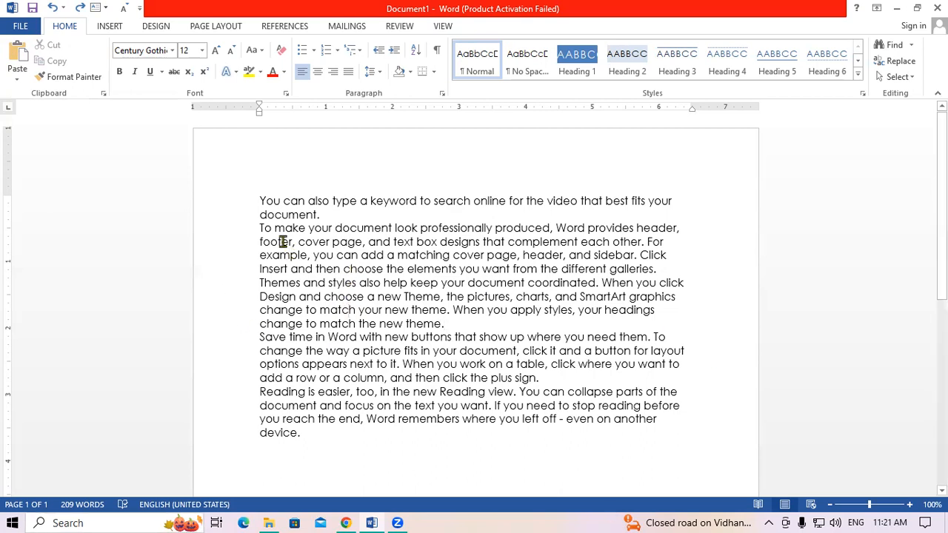
pyautogui.moveTo(259, 193); pyautogui.dragTo(656, 444)
pyautogui.hotkey('ctrl', 'c')
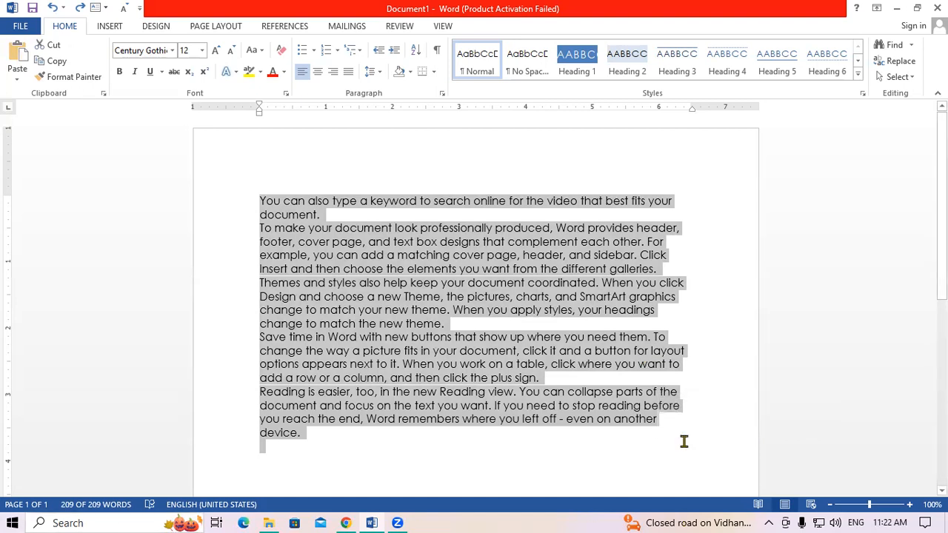
# - Paste copies of the text to reach 19 pages and 8,778 words, adding a blank first line
pyautogui.click(318, 463)
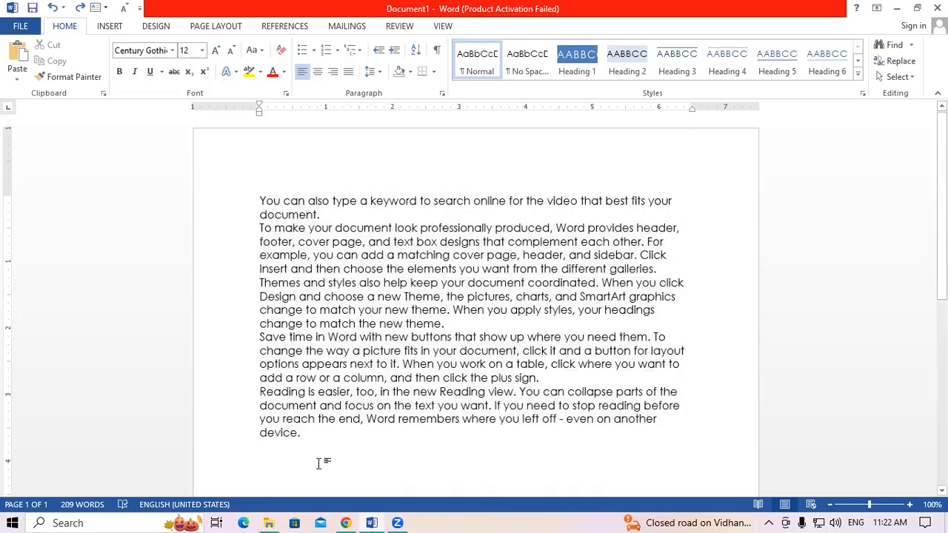
pyautogui.hotkey('ctrl', 'v')
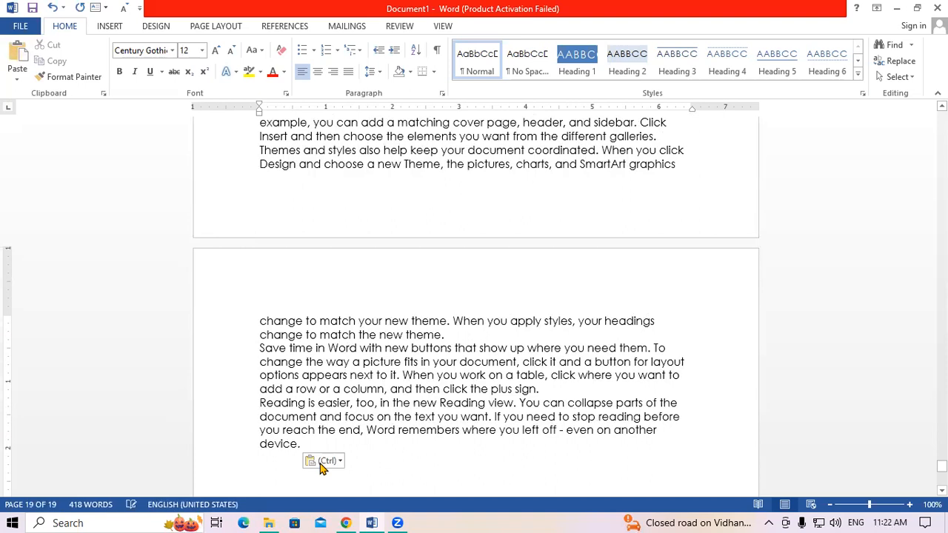
pyautogui.scroll(10, 321, 466)
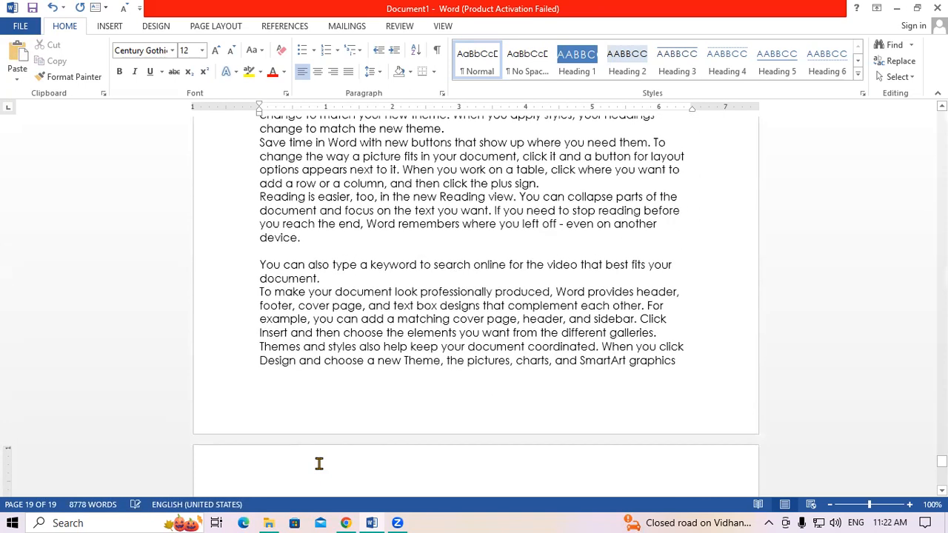
pyautogui.scroll(10, 321, 464)
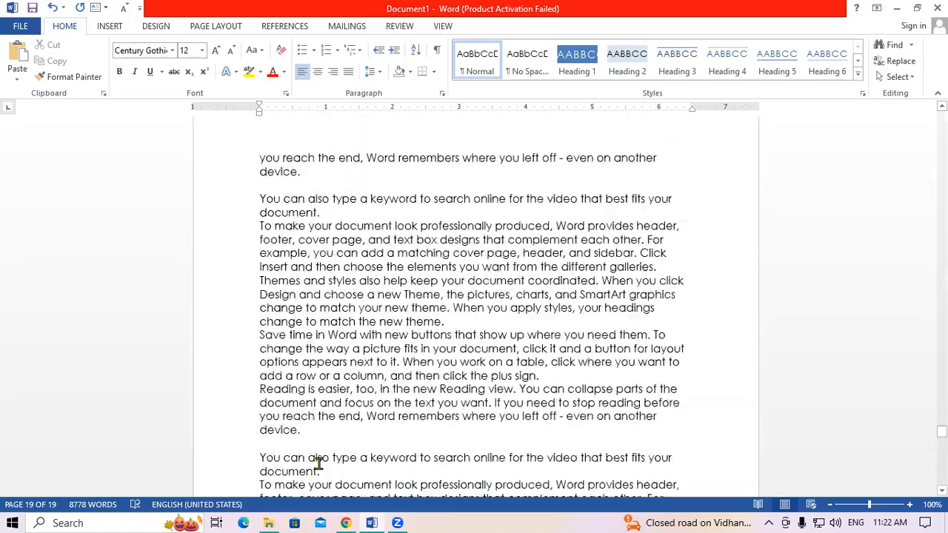
pyautogui.scroll(10, 321, 465)
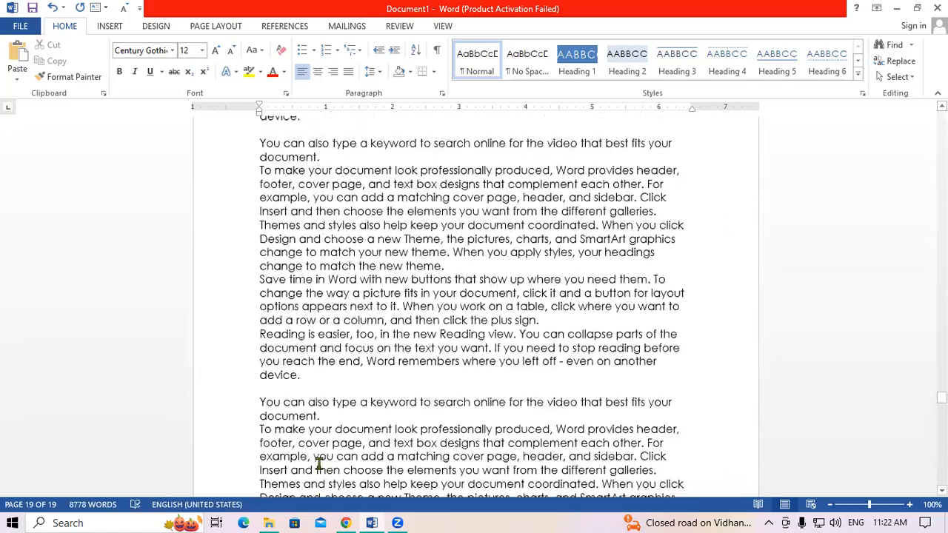
pyautogui.scroll(18, 319, 463)
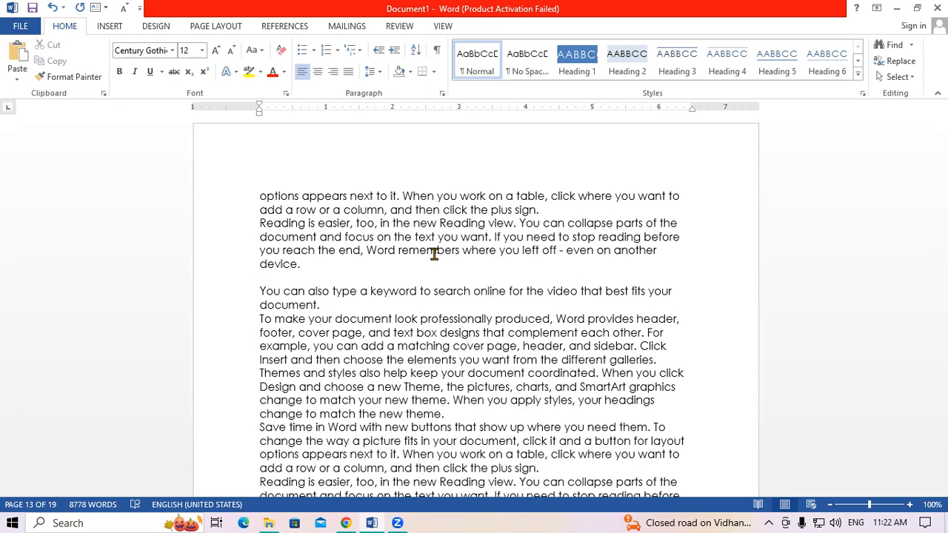
pyautogui.scroll(5, 891, 273)
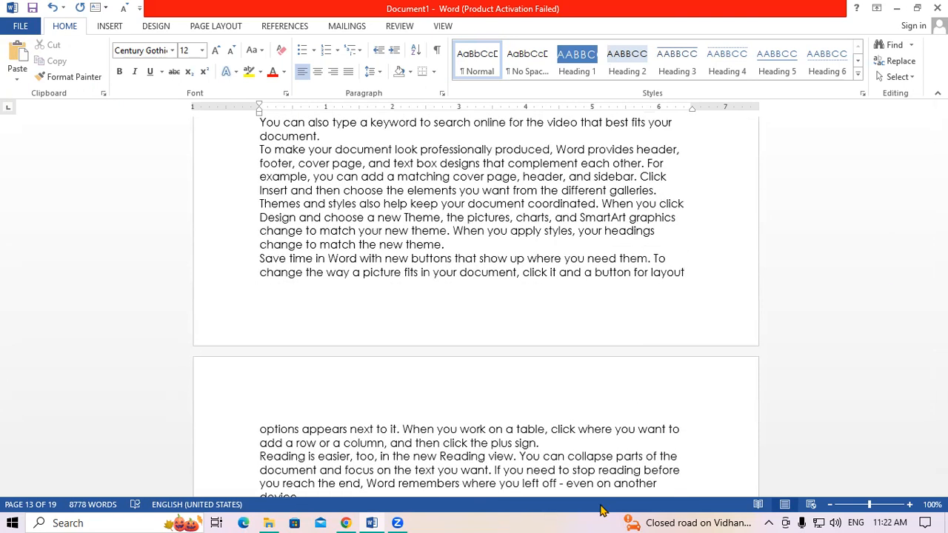
pyautogui.hotkey('ctrl', 'Home')
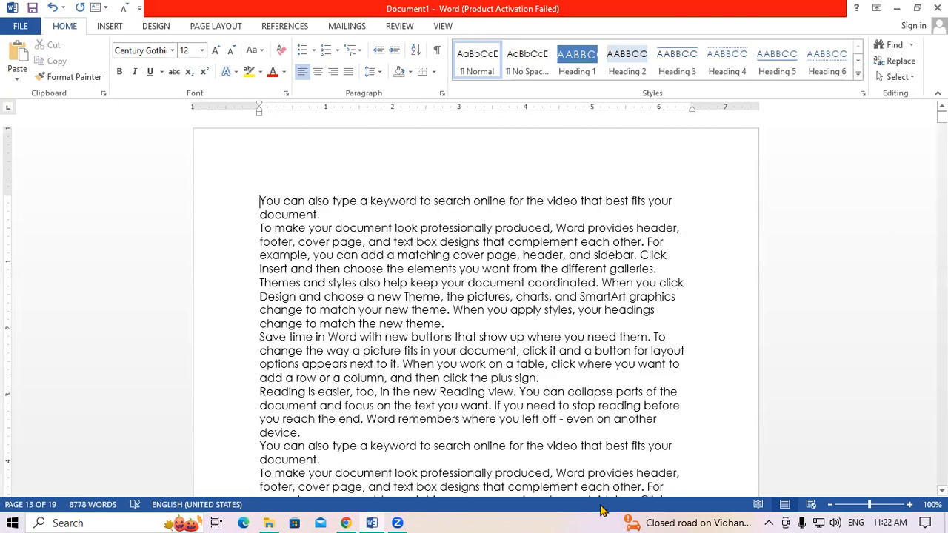
pyautogui.press('Return')
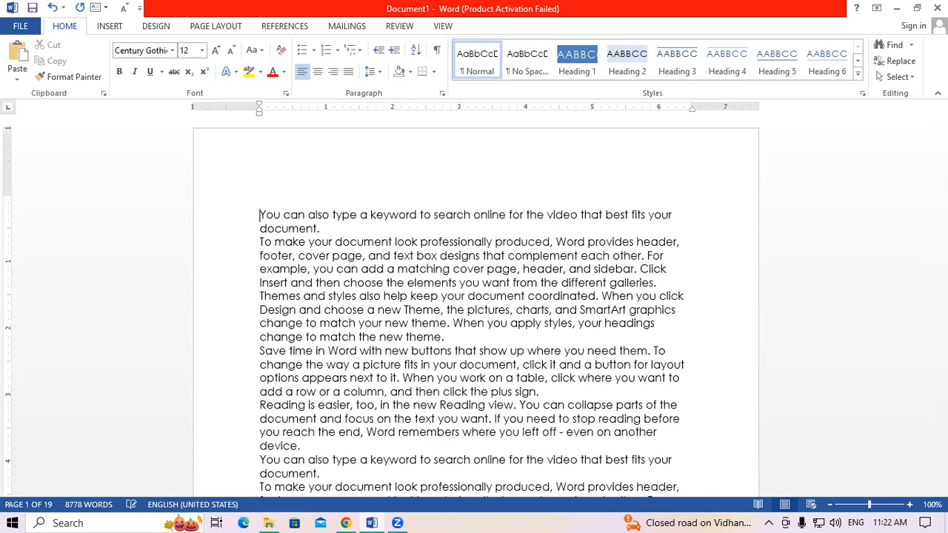
# - Add the bold, underlined 22 pt heading INTRODUCTION OF COMPUTER and blank lines before 'Click Insert'
pyautogui.click(270, 188)
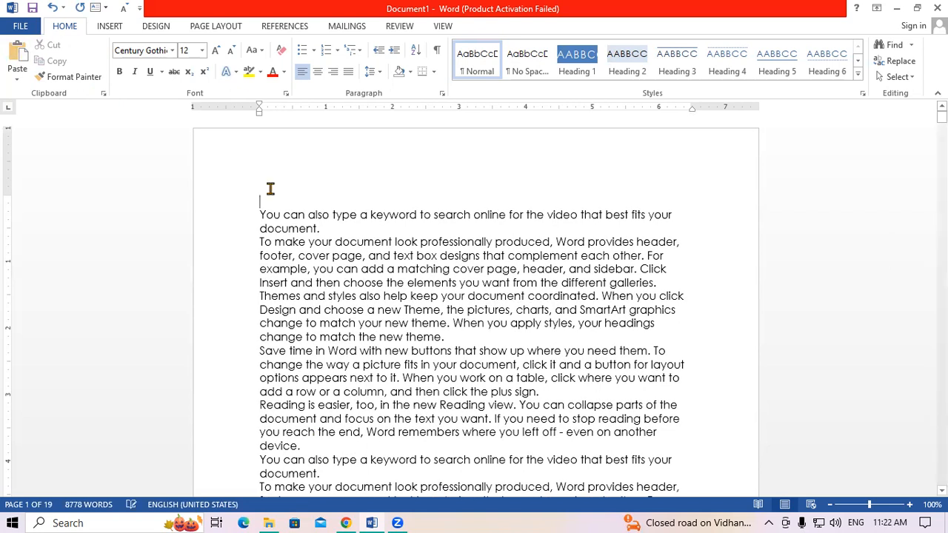
pyautogui.write('IN')
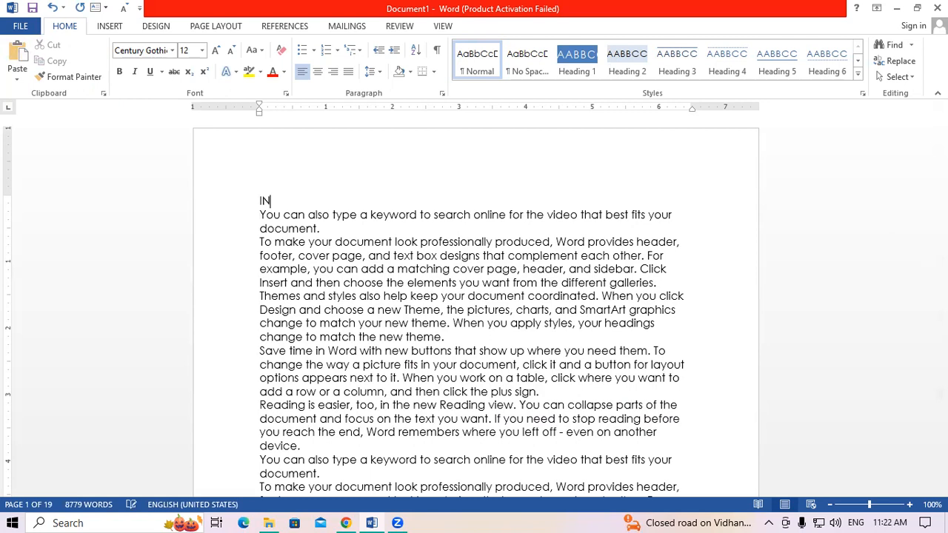
pyautogui.write('TRODUCTION OF')
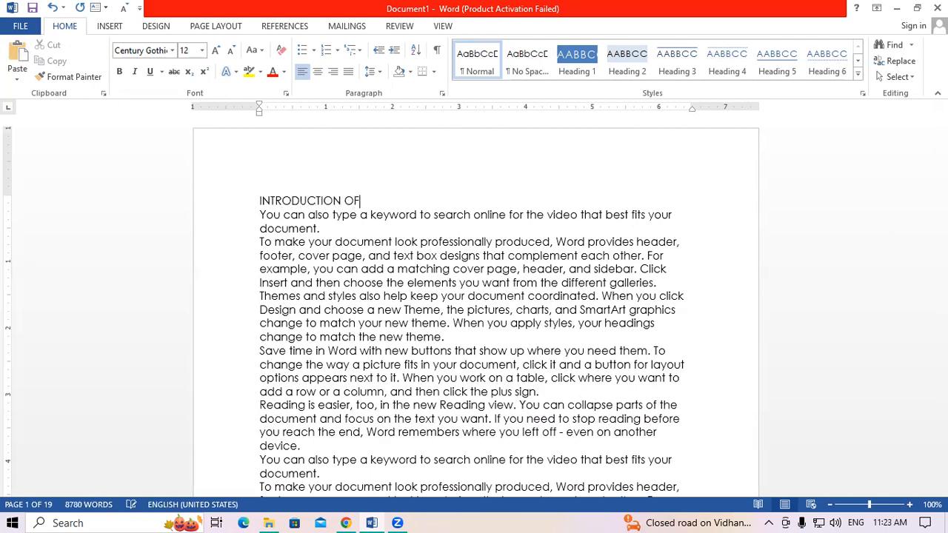
pyautogui.write(' COMPUTER')
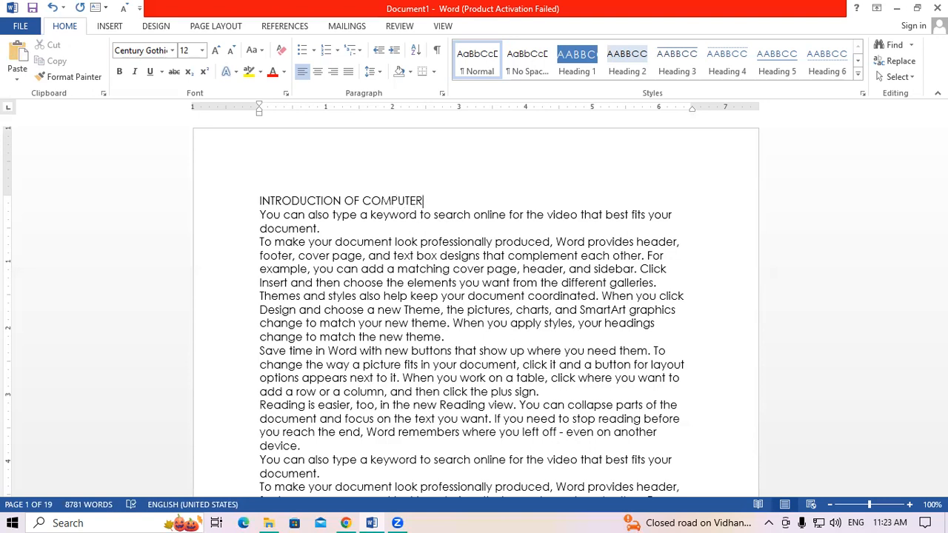
pyautogui.hotkey('shift', 'Left')
pyautogui.hotkey('shift', 'Left')
pyautogui.hotkey('shift', 'Left')
pyautogui.hotkey('shift', 'Left')
pyautogui.hotkey('shift', 'Left')
pyautogui.hotkey('shift', 'Left')
pyautogui.hotkey('shift', 'Left')
pyautogui.hotkey('shift', 'Left')
pyautogui.hotkey('shift', 'Left')
pyautogui.hotkey('shift', 'Left')
pyautogui.hotkey('shift', 'Left')
pyautogui.hotkey('shift', 'Left')
pyautogui.hotkey('shift', 'Left')
pyautogui.hotkey('shift', 'Left')
pyautogui.hotkey('shift', 'Left')
pyautogui.hotkey('shift', 'Left')
pyautogui.hotkey('shift', 'Left')
pyautogui.hotkey('shift', 'Left')
pyautogui.hotkey('shift', 'Left')
pyautogui.hotkey('shift', 'Left')
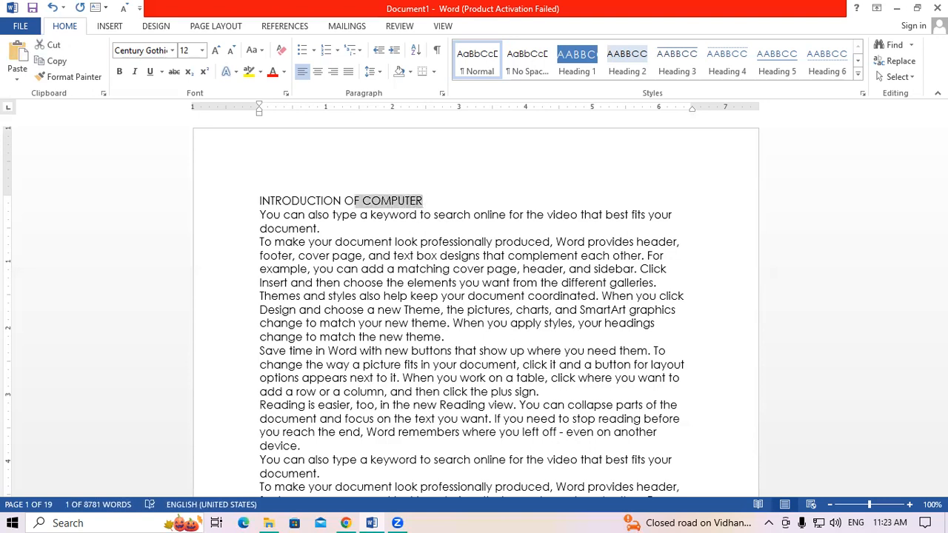
pyautogui.hotkey('ctrl', 'shift', '.')
pyautogui.hotkey('ctrl', 'shift', '.')
pyautogui.hotkey('ctrl', 'shift', '.')
pyautogui.hotkey('ctrl', 'shift', '.')
pyautogui.hotkey('ctrl', 'shift', '.')
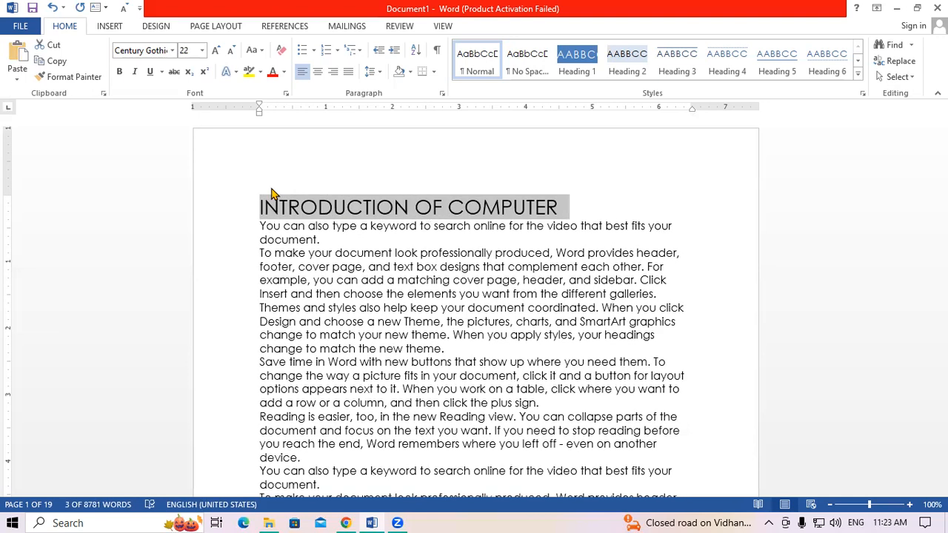
pyautogui.hotkey('ctrl', 'b')
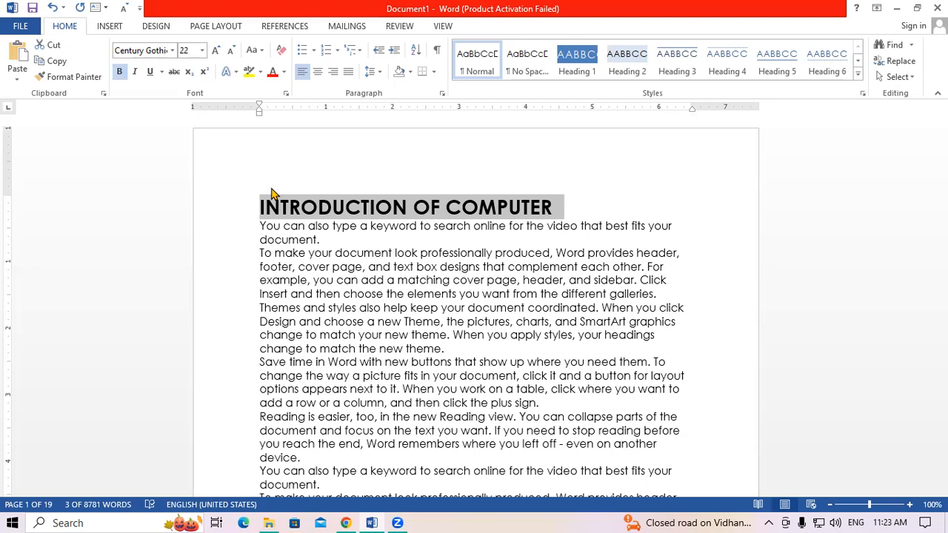
pyautogui.hotkey('ctrl', 'u')
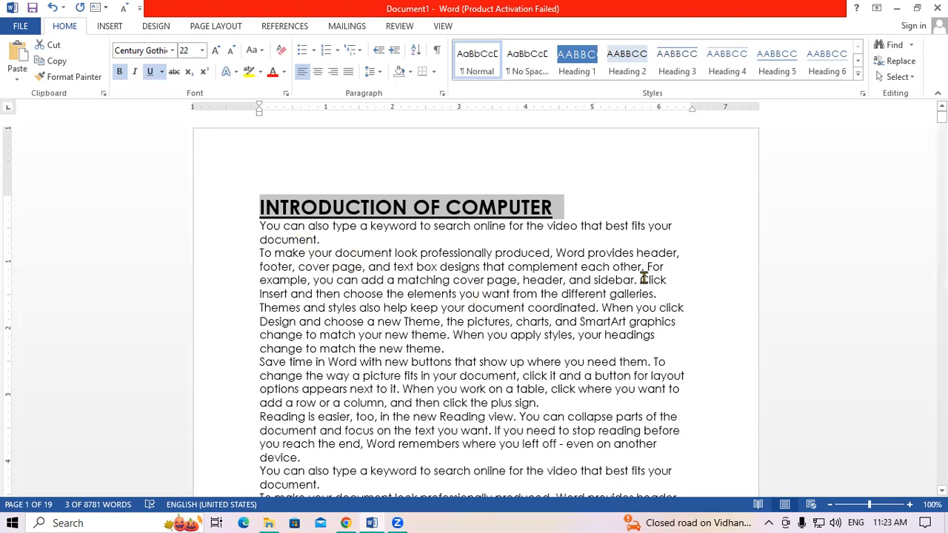
pyautogui.click(642, 279)
pyautogui.press('Return')
pyautogui.press('Return')
pyautogui.press('Return')
pyautogui.press('Return')
pyautogui.press('Return')
pyautogui.press('Return')
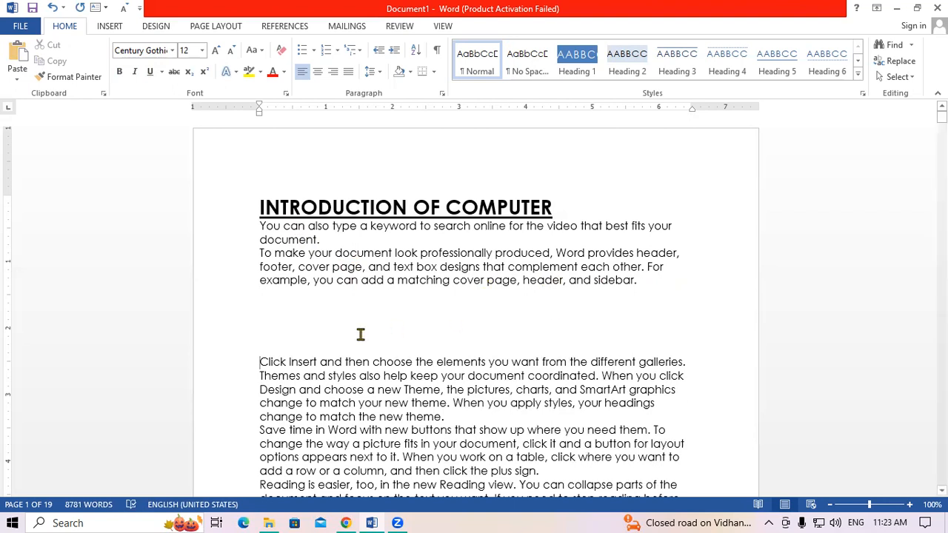
# - Type INTRODUCTION OF MOUSE on the blank line above 'Click Insert'
pyautogui.click(263, 341)
pyautogui.write('INTRODUCTION OD')
pyautogui.press('BackSpace')
pyautogui.write('F')
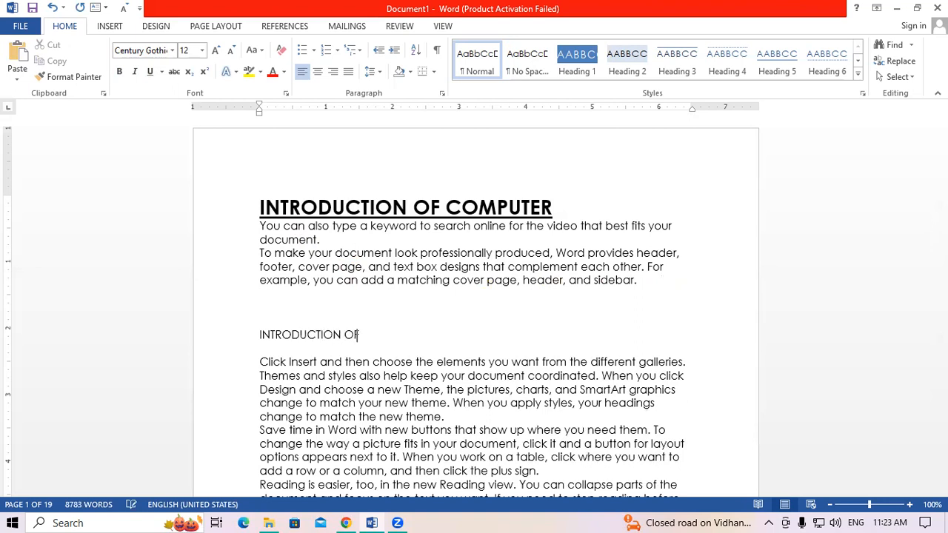
pyautogui.write(' MOUSE')
# - Try enlarging, bolding and underlining the MOUSE line, then undo it back to plain 12 pt
pyautogui.moveTo(299, 207); pyautogui.dragTo(363, 207)
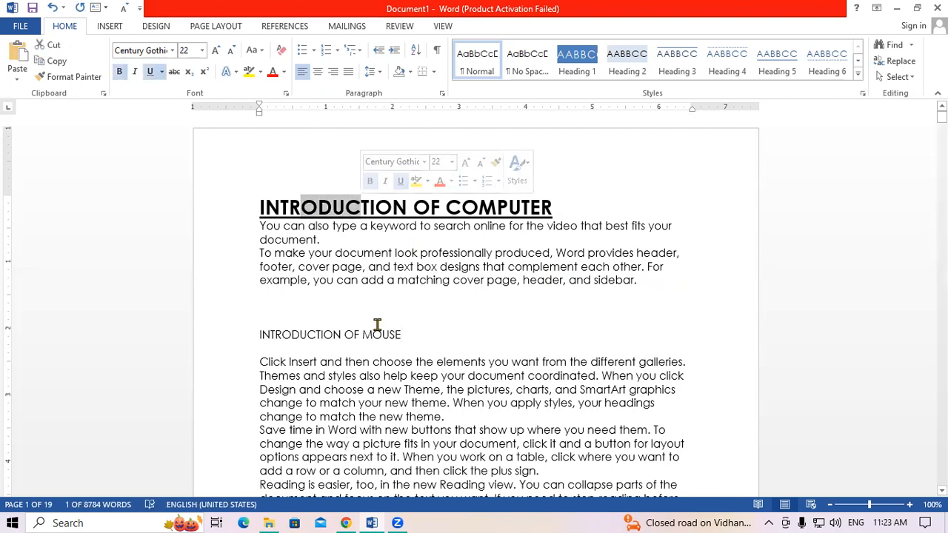
pyautogui.moveTo(395, 333); pyautogui.dragTo(271, 324)
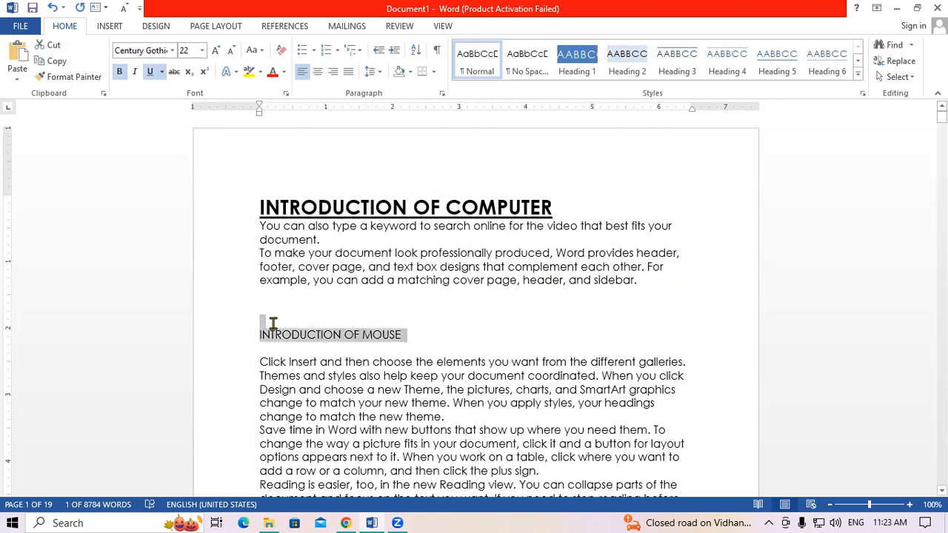
pyautogui.click(215, 50)
pyautogui.click(216, 50)
pyautogui.click(215, 50)
pyautogui.click(215, 50)
pyautogui.click(151, 72)
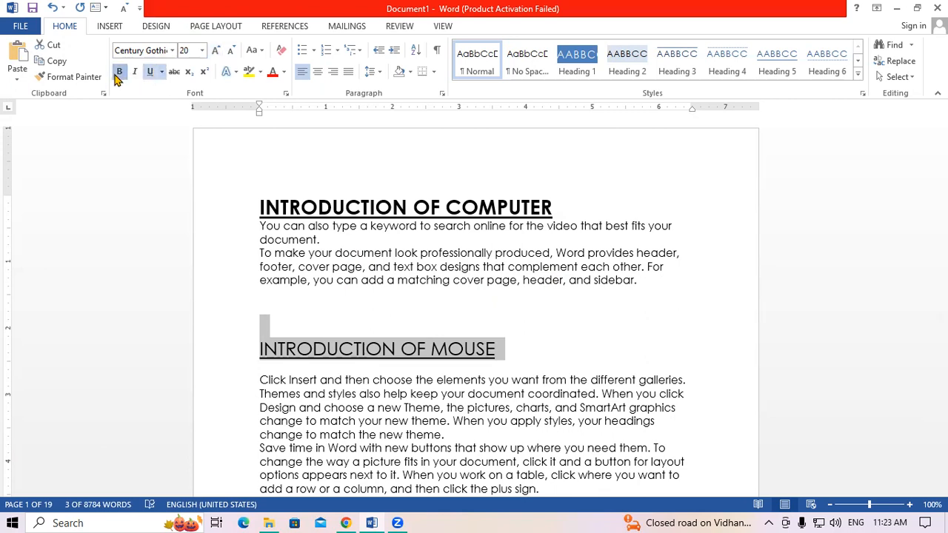
pyautogui.click(117, 73)
pyautogui.click(215, 51)
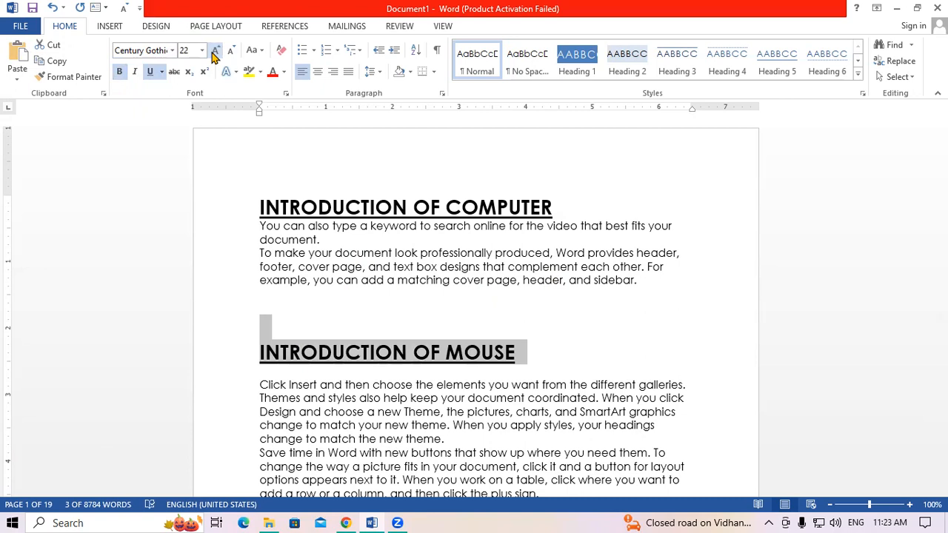
pyautogui.hotkey('ctrl', 'z')
pyautogui.hotkey('ctrl', 'z')
pyautogui.hotkey('ctrl', 'z')
pyautogui.hotkey('ctrl', 'z')
pyautogui.hotkey('ctrl', 'z')
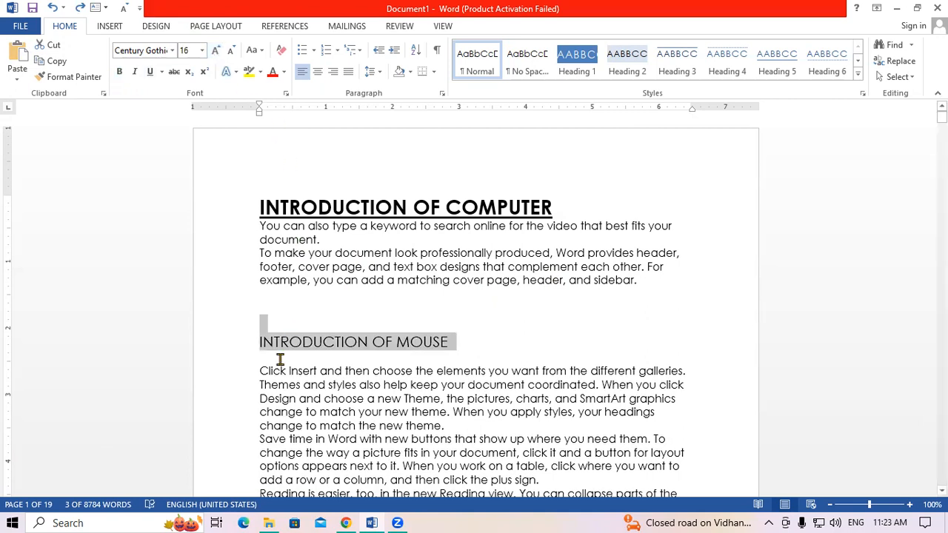
pyautogui.hotkey('ctrl', 'z')
pyautogui.hotkey('ctrl', 'z')
pyautogui.press('Delete')
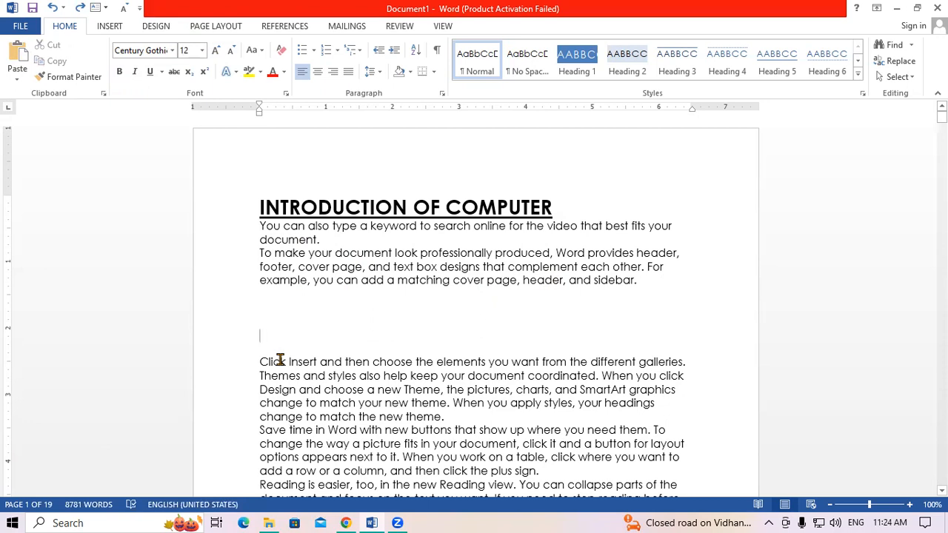
pyautogui.hotkey('ctrl', 'z')
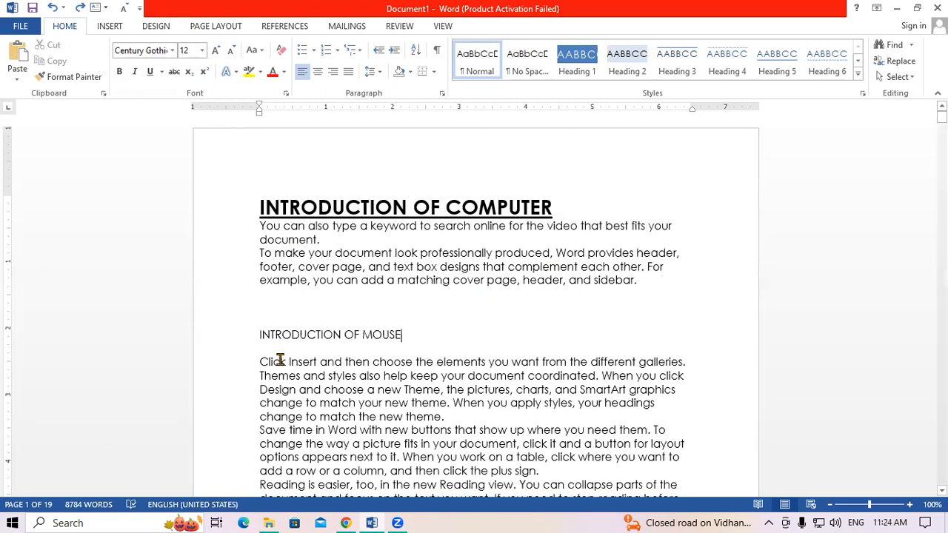
pyautogui.moveTo(254, 205); pyautogui.dragTo(280, 208)
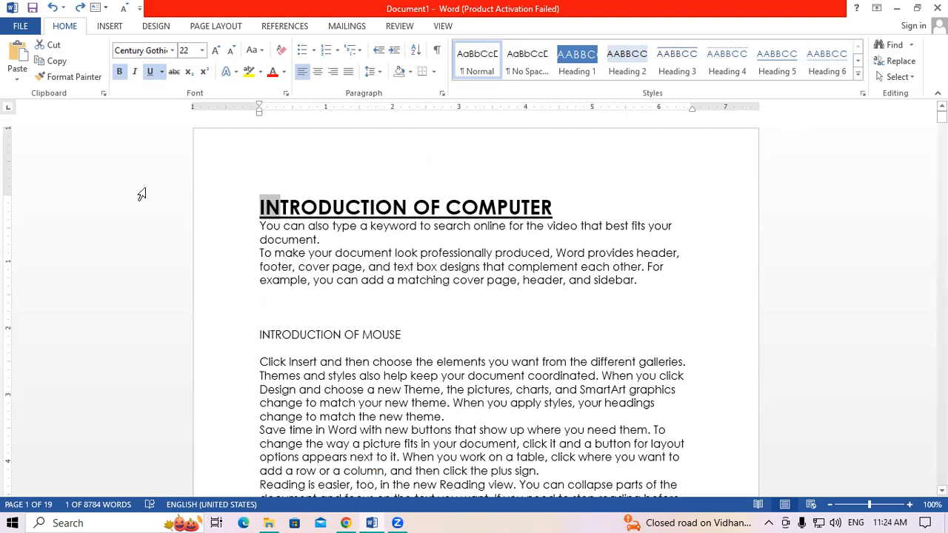
# - Use Format Painter to copy the COMPUTER heading's bold, underlined 22 pt style onto INTRODUCTION OF MOUSE
pyautogui.click(85, 86)
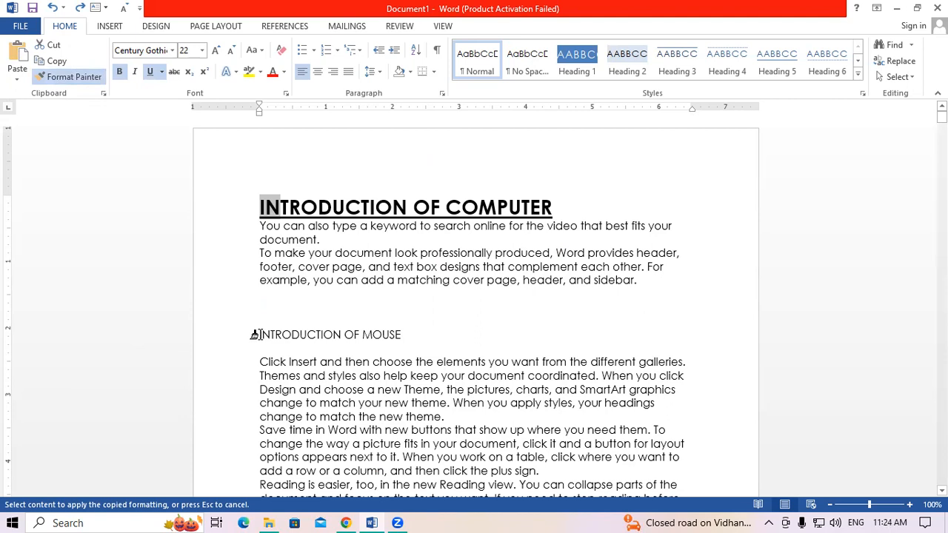
pyautogui.moveTo(252, 334); pyautogui.dragTo(388, 342)
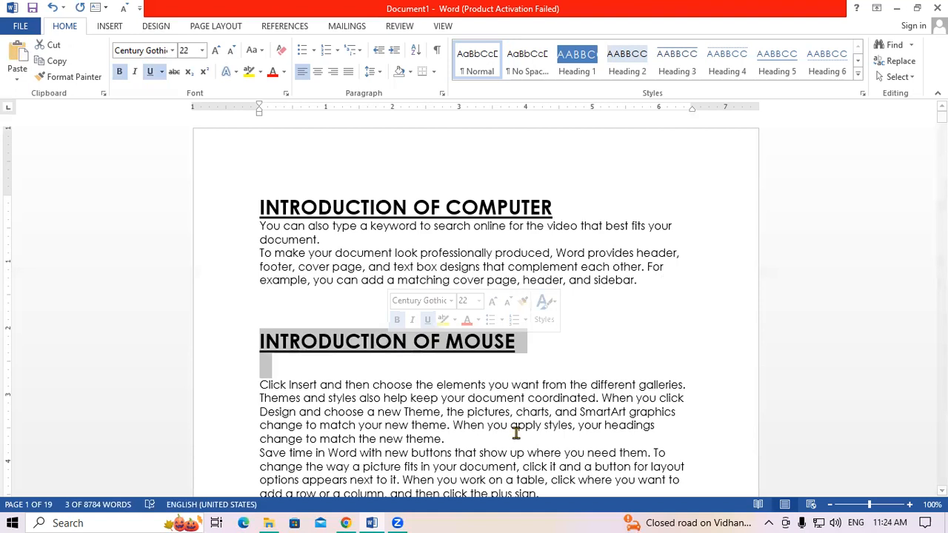
pyautogui.scroll(-5, 459, 209)
# - Type INTRODUCTION OF KEYBOARD on new lines after 'match the new theme.', above 'Save time…'
pyautogui.click(459, 209)
pyautogui.press('Return')
pyautogui.press('Return')
pyautogui.press('Return')
pyautogui.press('Return')
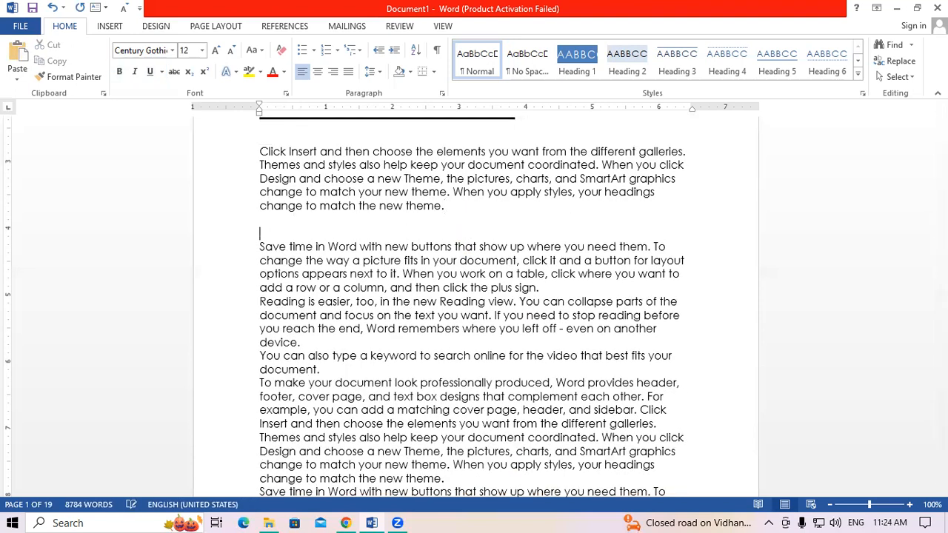
pyautogui.write('IN')
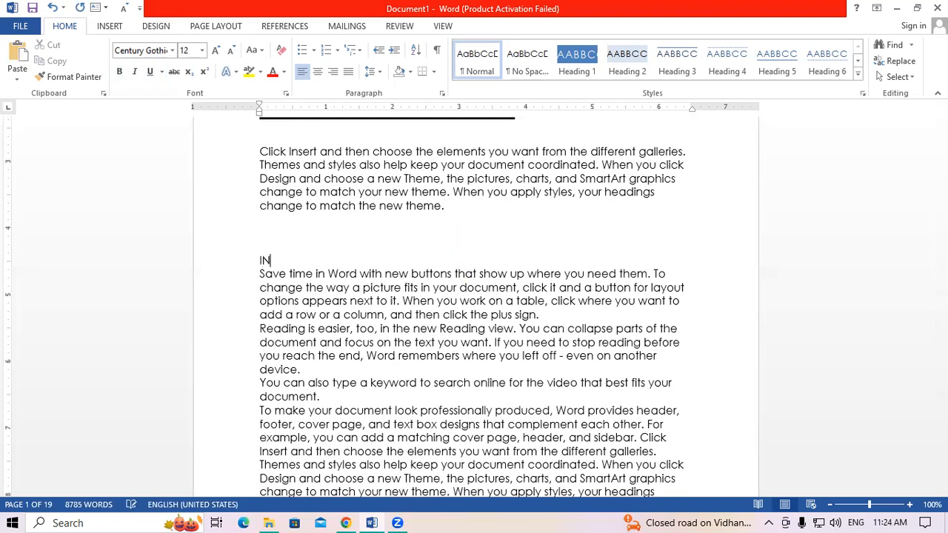
pyautogui.write('TRODUCTION OF')
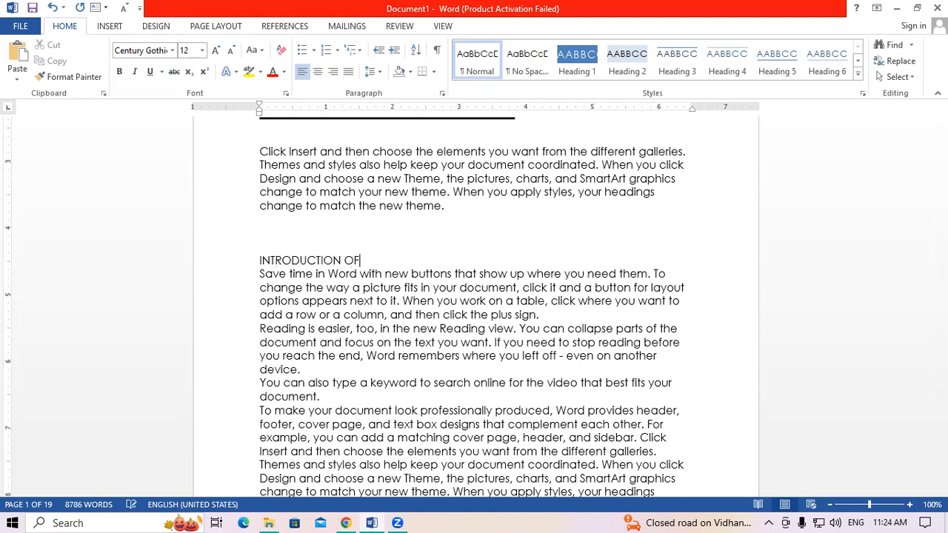
pyautogui.write(' KEYBOARD')
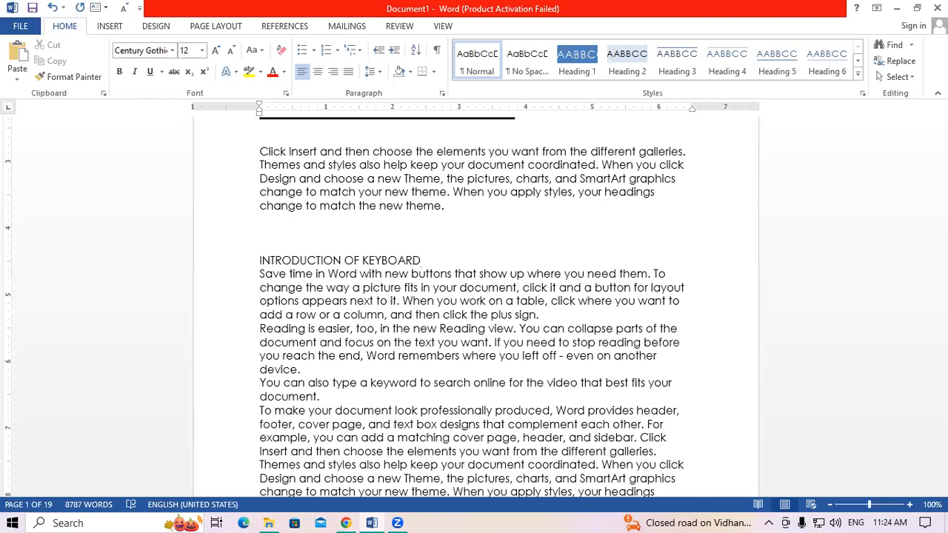
pyautogui.press('Return')
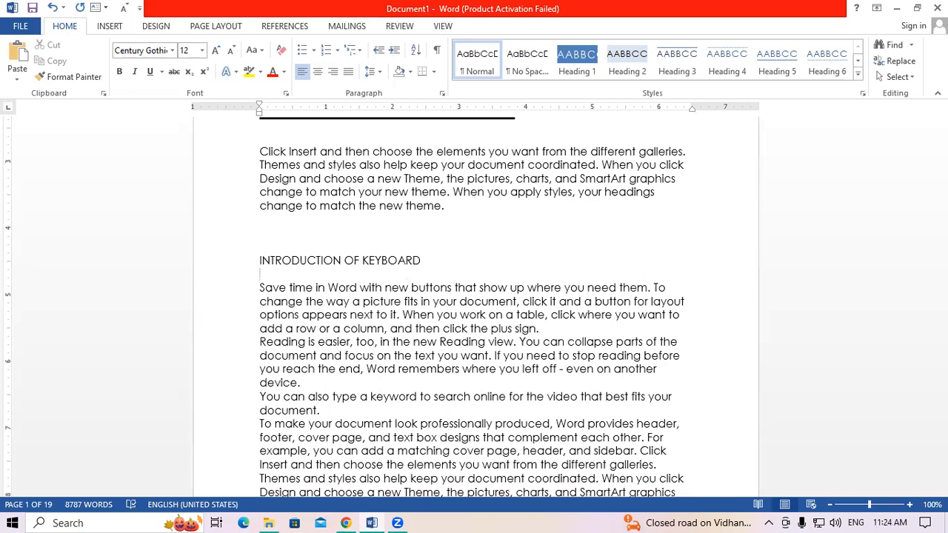
# - Brush the MOUSE heading's bold, underlined 22 pt formatting onto INTRODUCTION OF KEYBOARD with Format Painter
pyautogui.scroll(3, 373, 152)
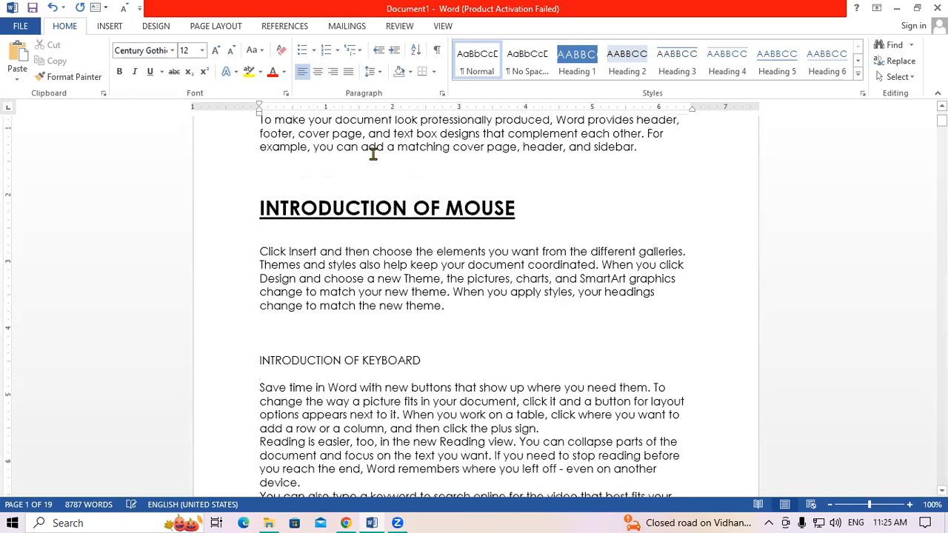
pyautogui.moveTo(261, 208); pyautogui.dragTo(289, 211)
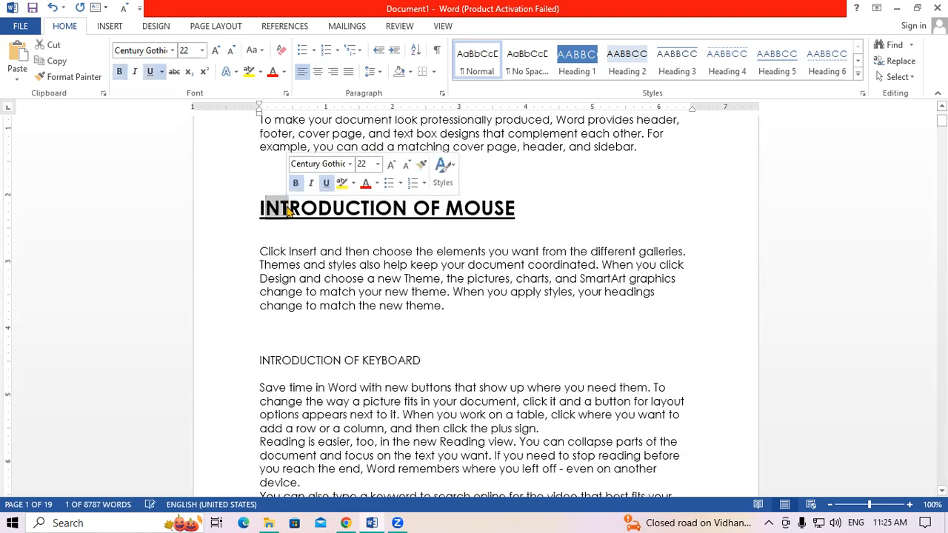
pyautogui.click(298, 292)
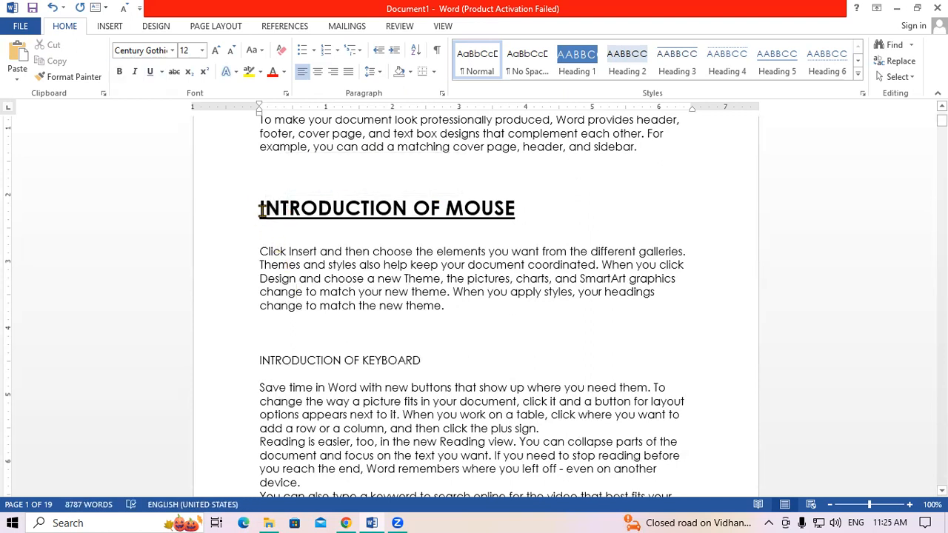
pyautogui.click(257, 207)
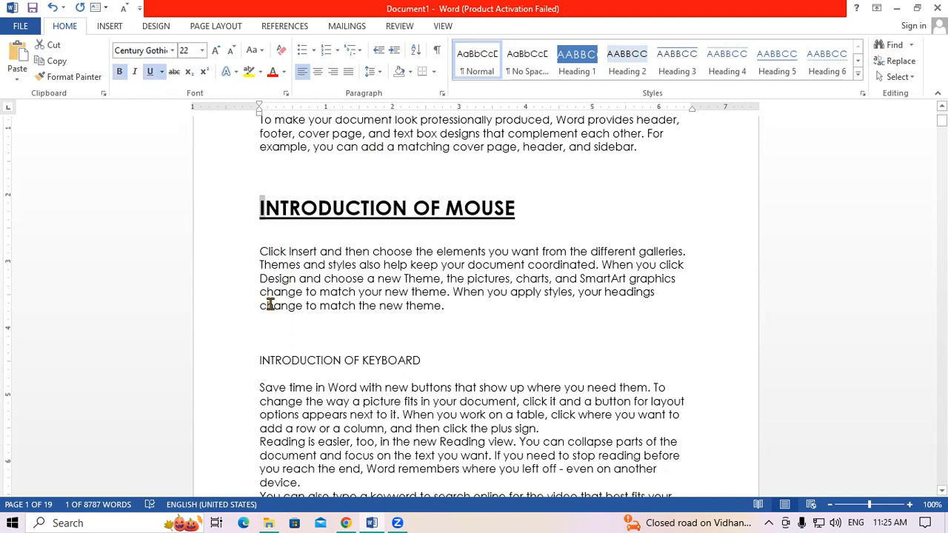
pyautogui.moveTo(513, 207); pyautogui.dragTo(505, 208)
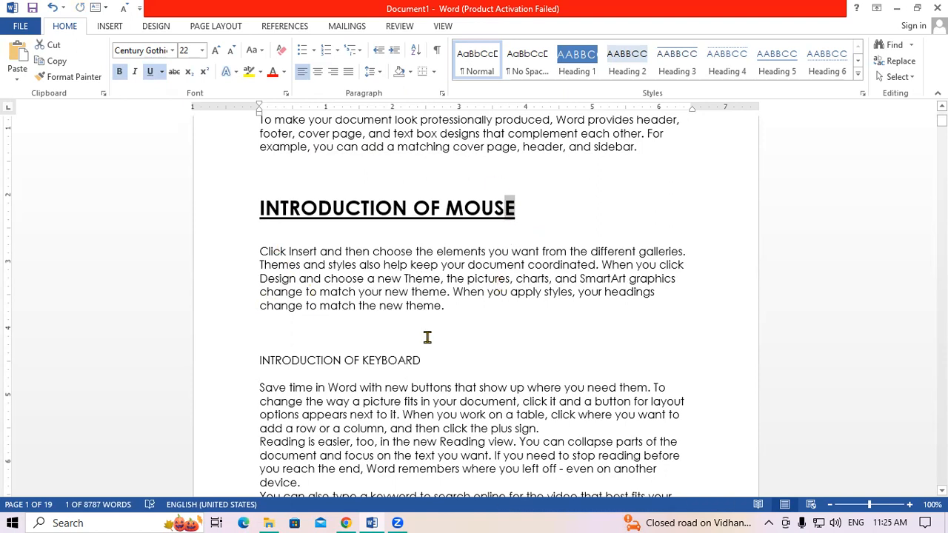
pyautogui.click(74, 77)
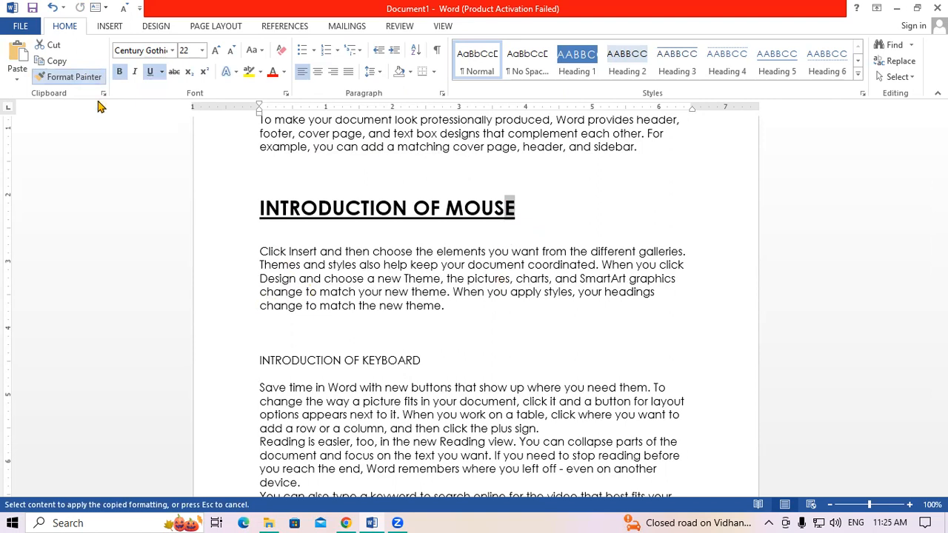
pyautogui.moveTo(251, 360); pyautogui.dragTo(252, 360)
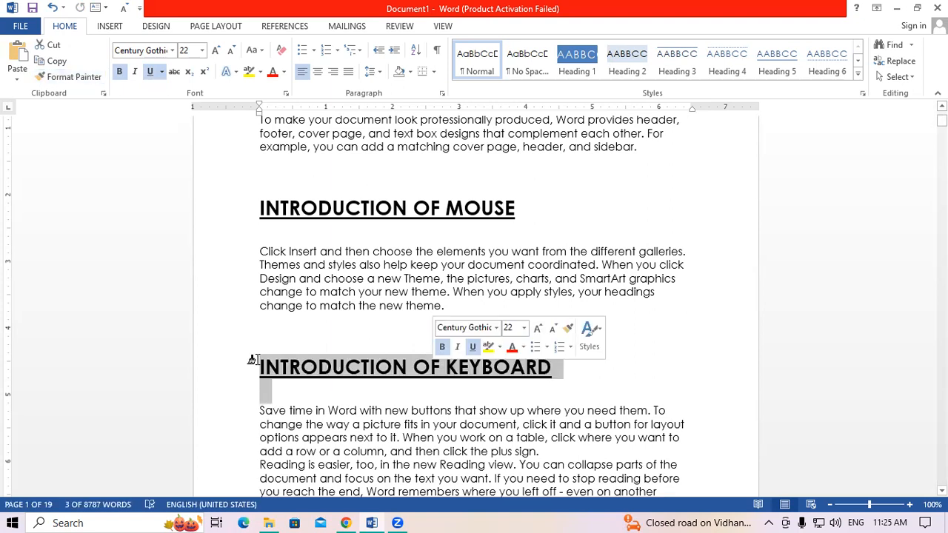
pyautogui.scroll(-5, 253, 360)
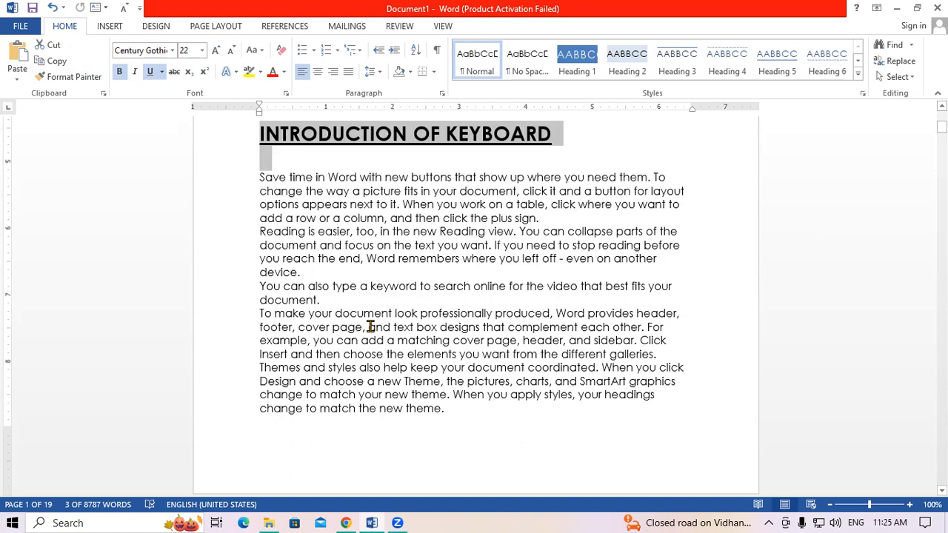
pyautogui.scroll(8, 370, 327)
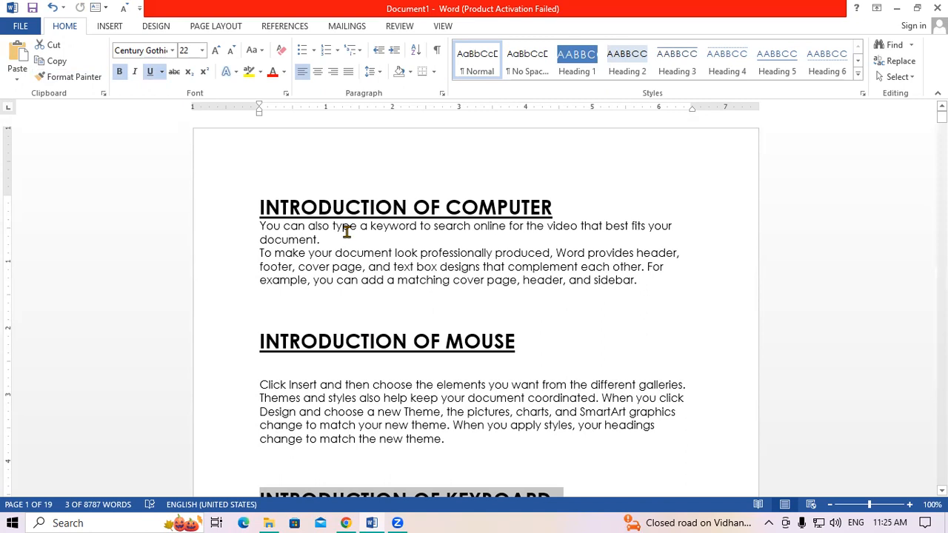
pyautogui.scroll(-2, 266, 194)
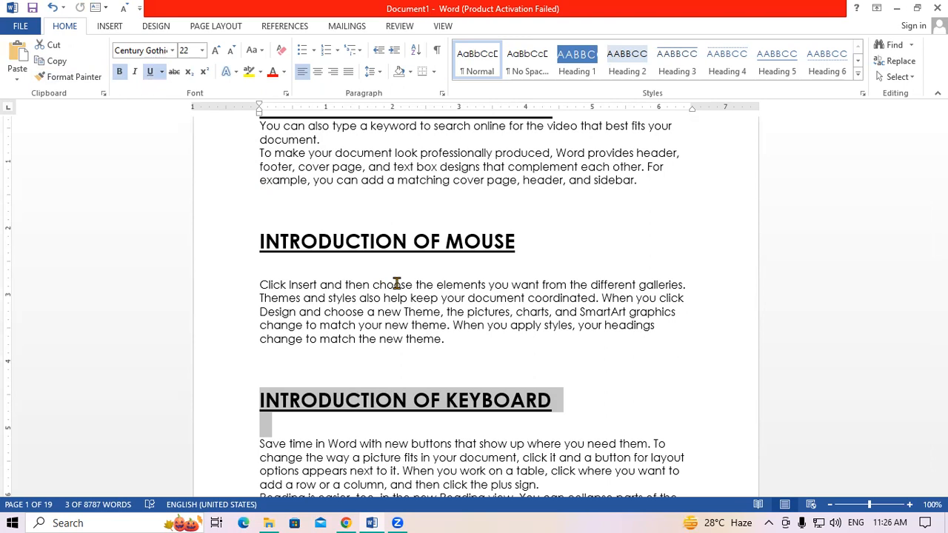
pyautogui.hotkey('ctrl', 'a')
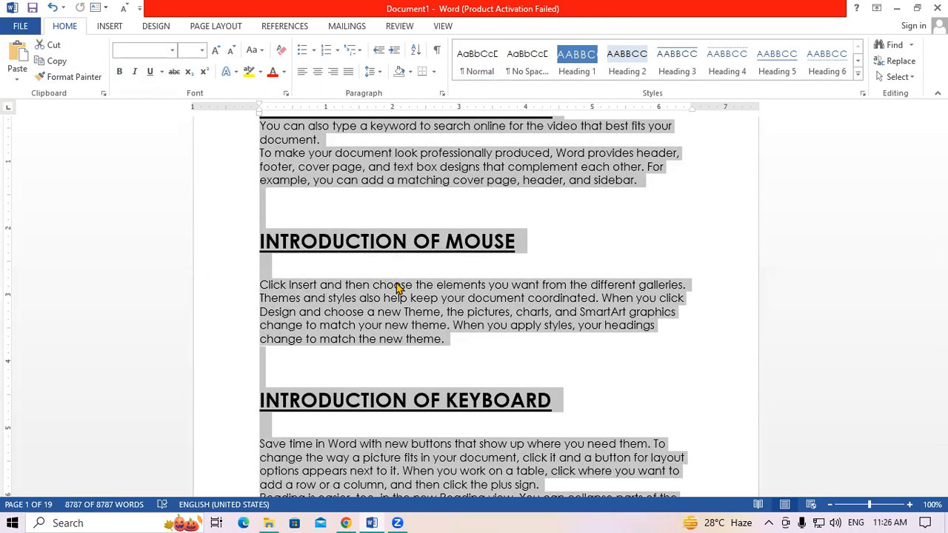
pyautogui.scroll(3, 397, 287)
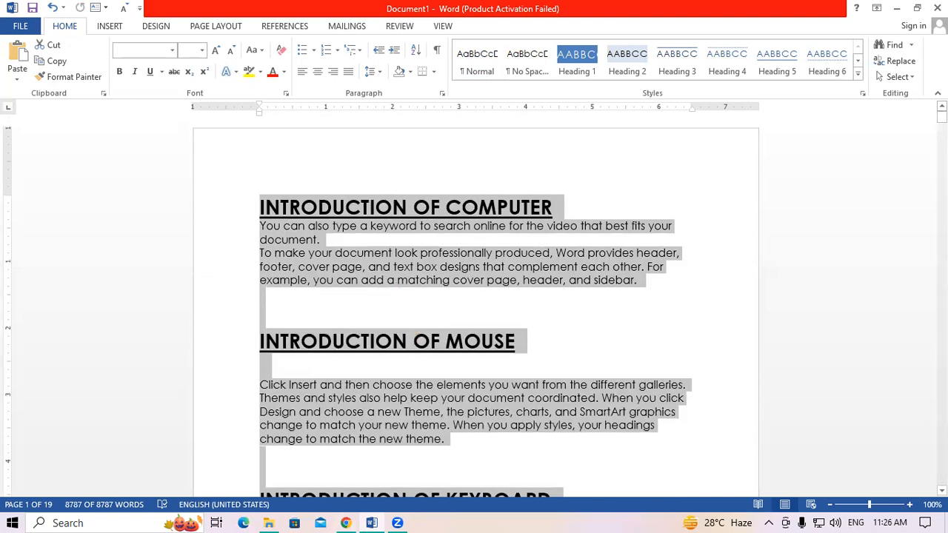
pyautogui.click(280, 57)
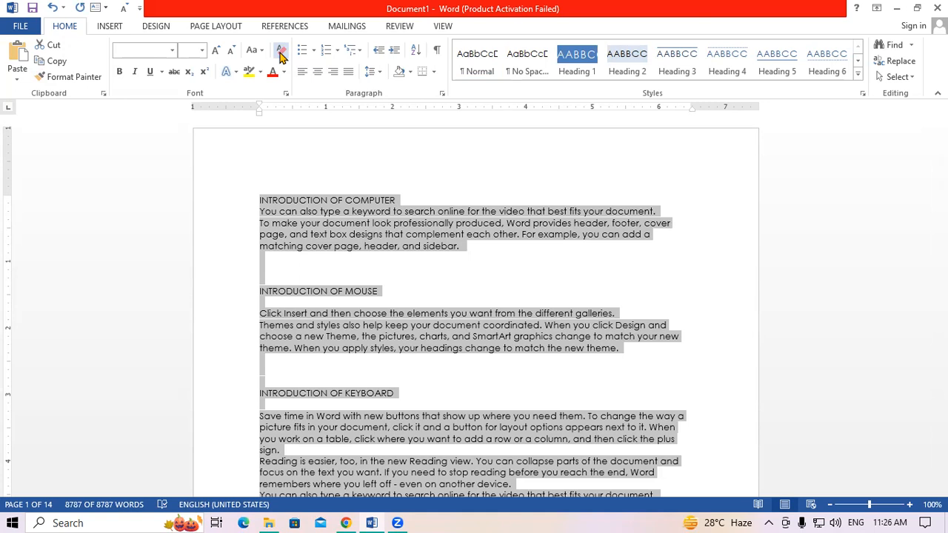
pyautogui.hotkey('ctrl', 'z')
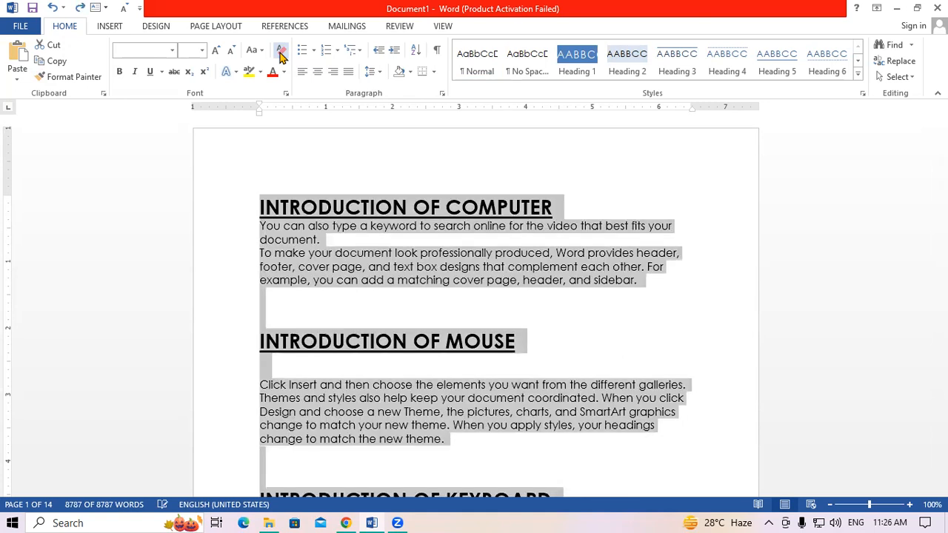
# - Highlight the INTRODUCTION OF COMPUTER heading in turquoise
pyautogui.click(284, 226)
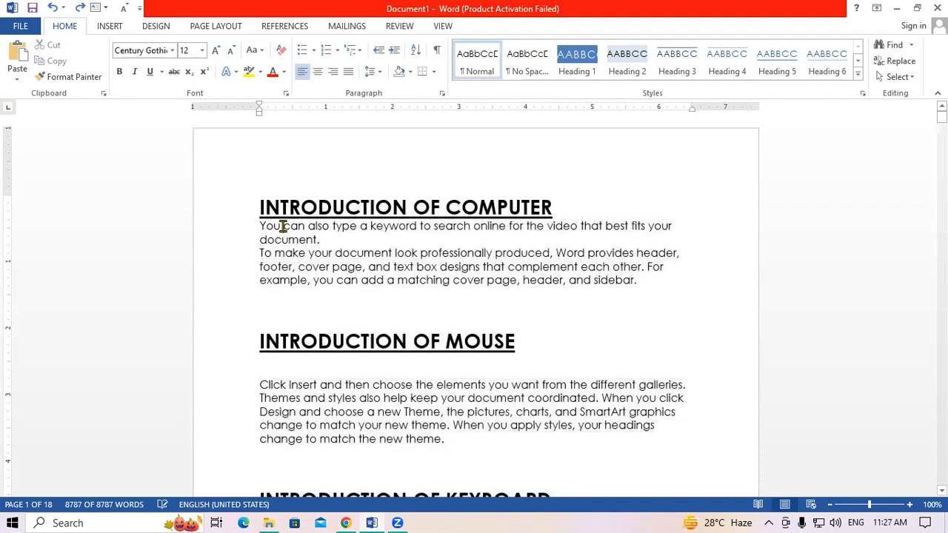
pyautogui.moveTo(257, 208); pyautogui.dragTo(549, 206)
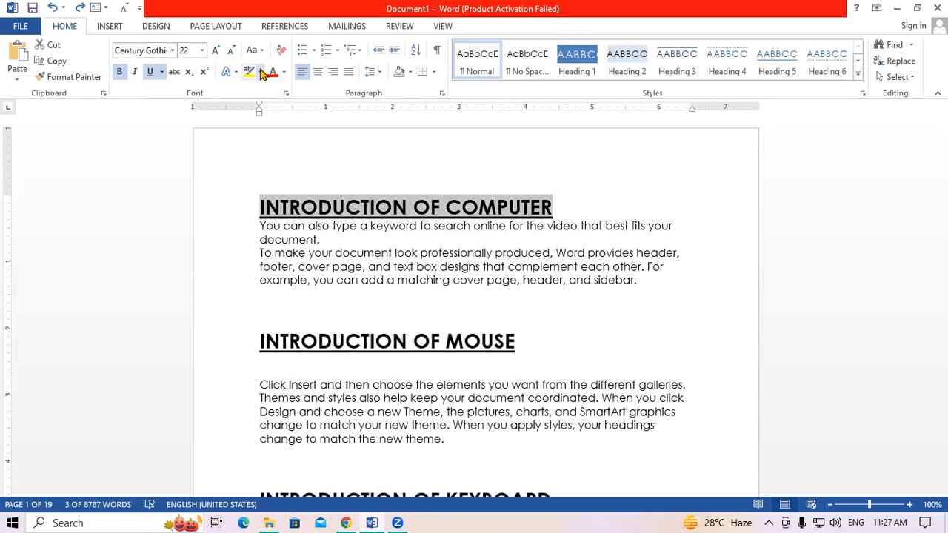
pyautogui.click(261, 71)
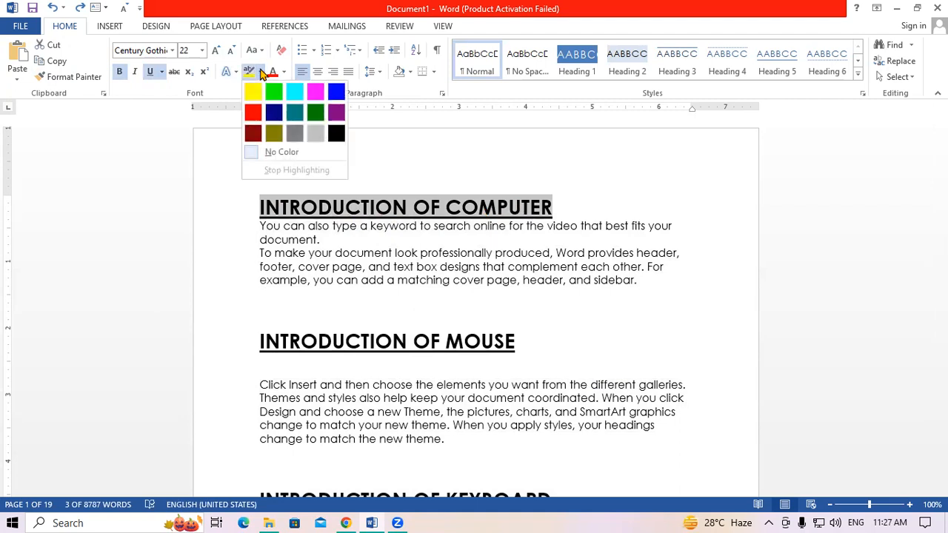
pyautogui.click(295, 95)
# - Highlight the INTRODUCTION OF MOUSE heading in yellow
pyautogui.click(259, 340)
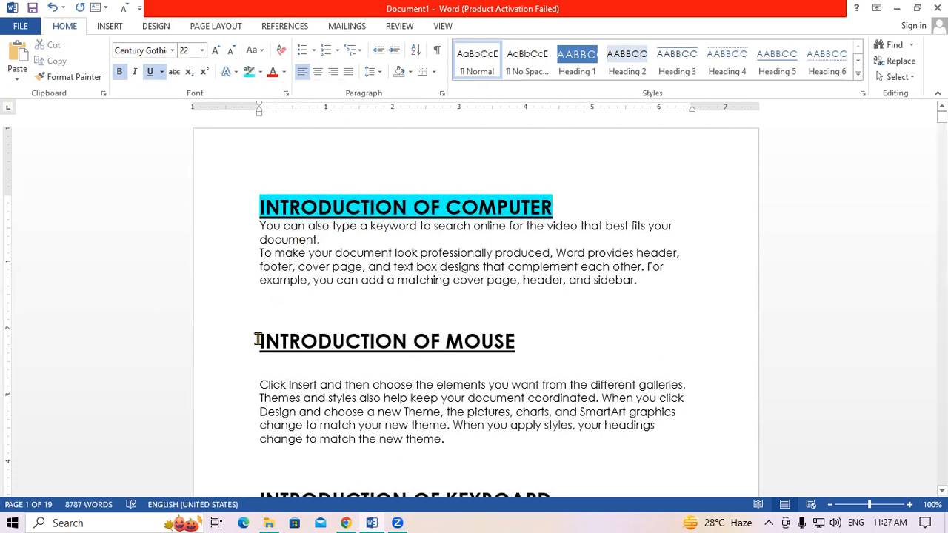
pyautogui.moveTo(360, 341); pyautogui.dragTo(527, 342)
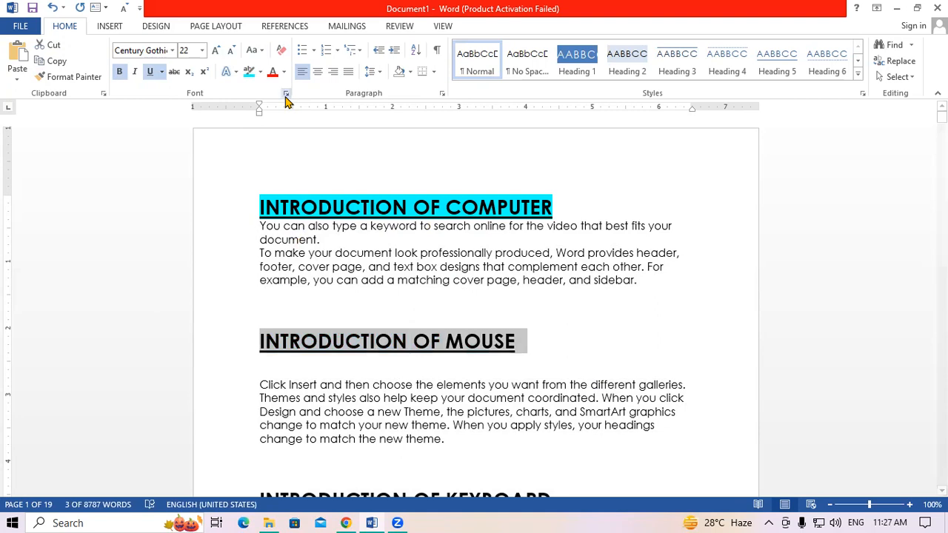
pyautogui.click(260, 72)
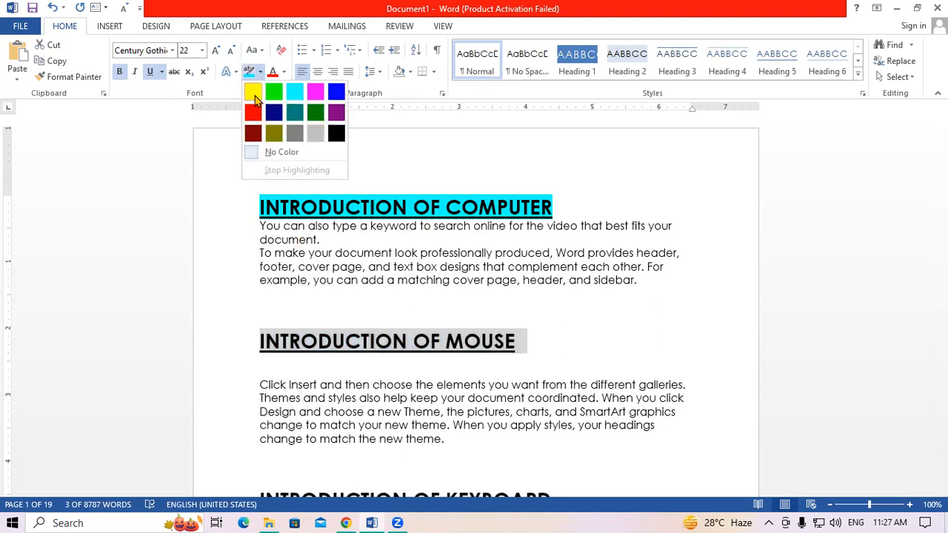
pyautogui.click(253, 89)
# - Highlight the INTRODUCTION OF KEYBOARD heading in grey
pyautogui.scroll(-5, 376, 309)
pyautogui.moveTo(256, 301); pyautogui.dragTo(561, 300)
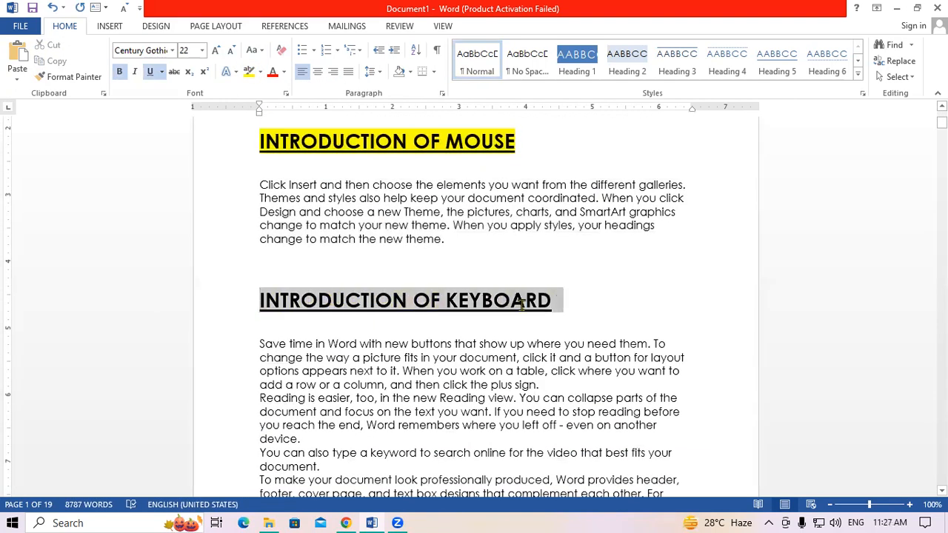
pyautogui.click(260, 74)
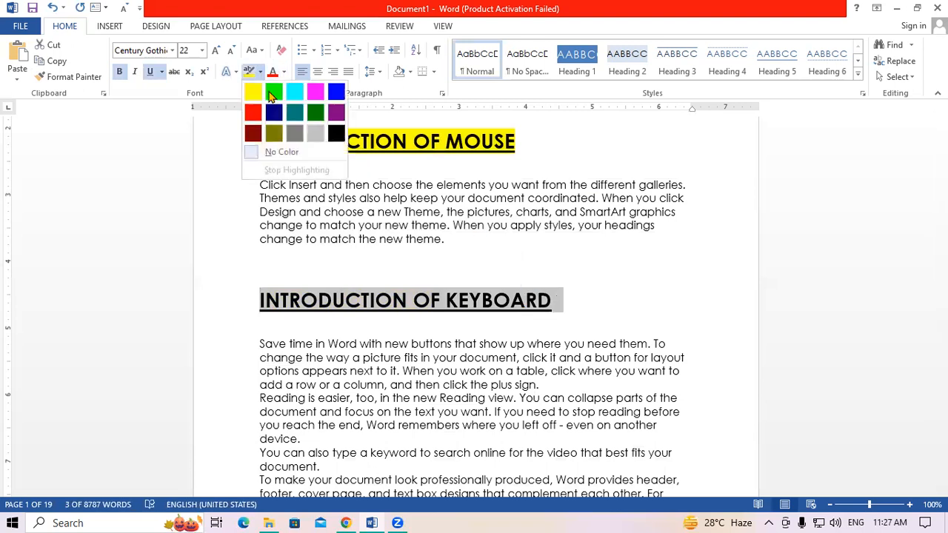
pyautogui.click(311, 131)
pyautogui.click(375, 288)
pyautogui.click(424, 341)
pyautogui.scroll(3, 425, 341)
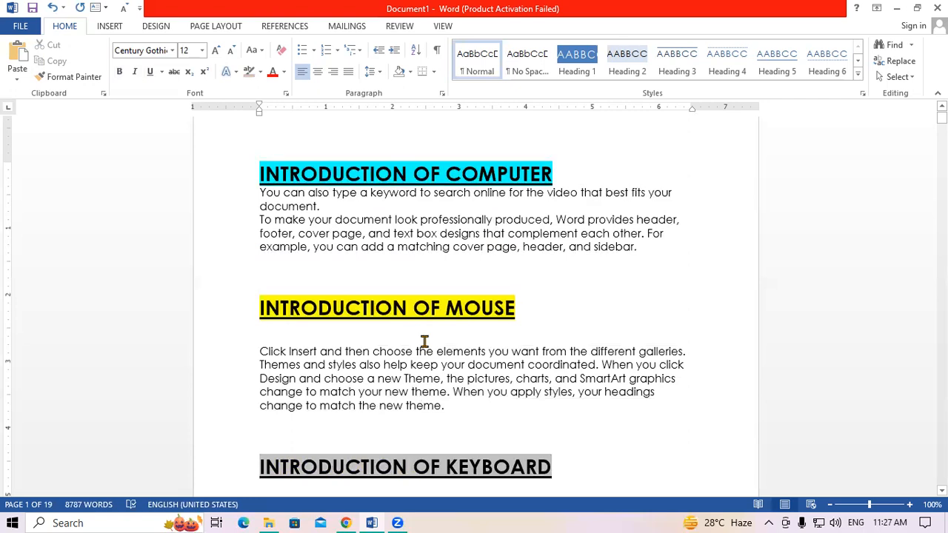
# - Enlarge all of the document's text and turn it red
pyautogui.hotkey('ctrl', 'a')
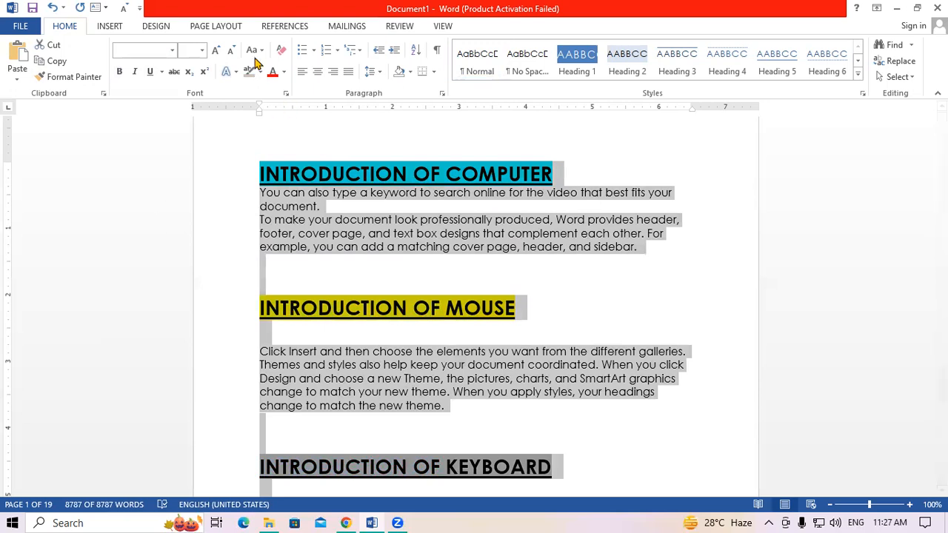
pyautogui.click(215, 51)
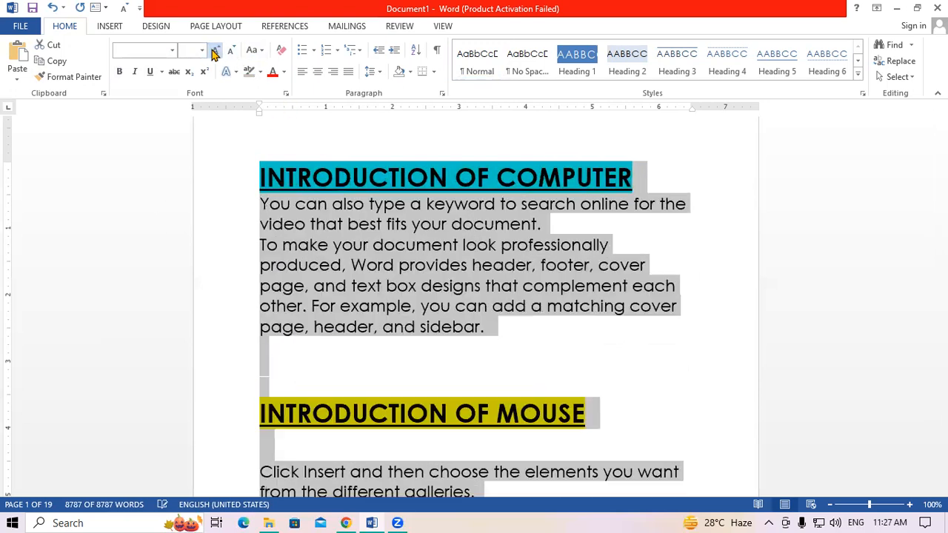
pyautogui.click(273, 71)
pyautogui.click(496, 281)
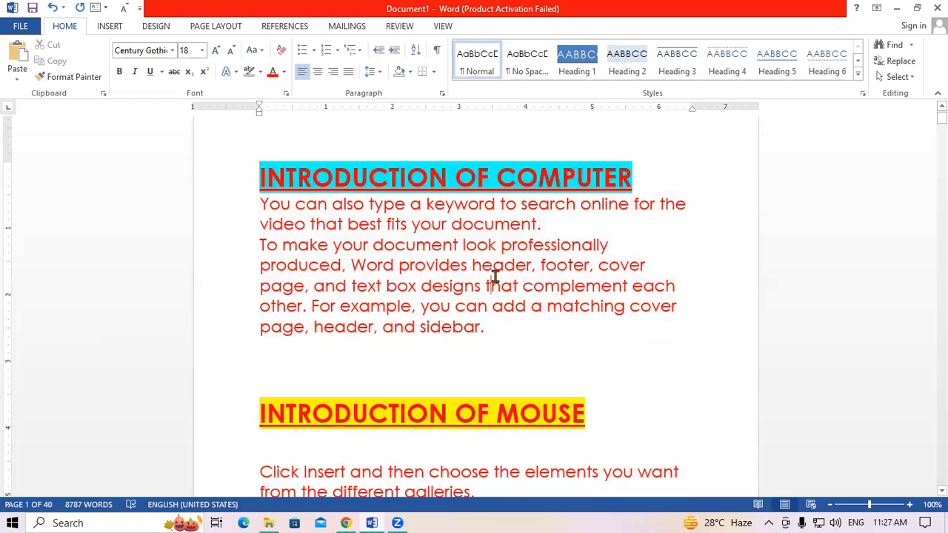
# - Clear all formatting from the whole document, leaving plain 10 pt Century Gothic text
pyautogui.hotkey('ctrl', 'a')
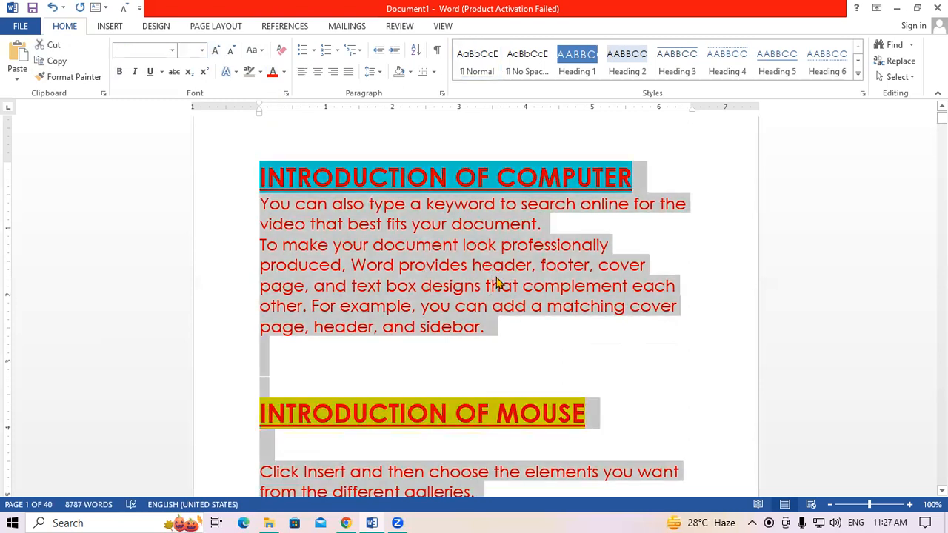
pyautogui.click(281, 51)
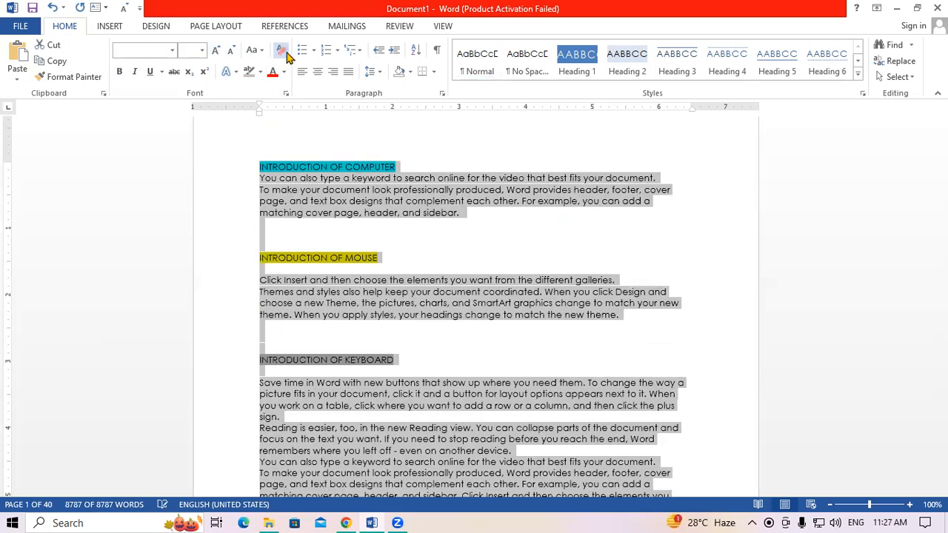
pyautogui.click(484, 277)
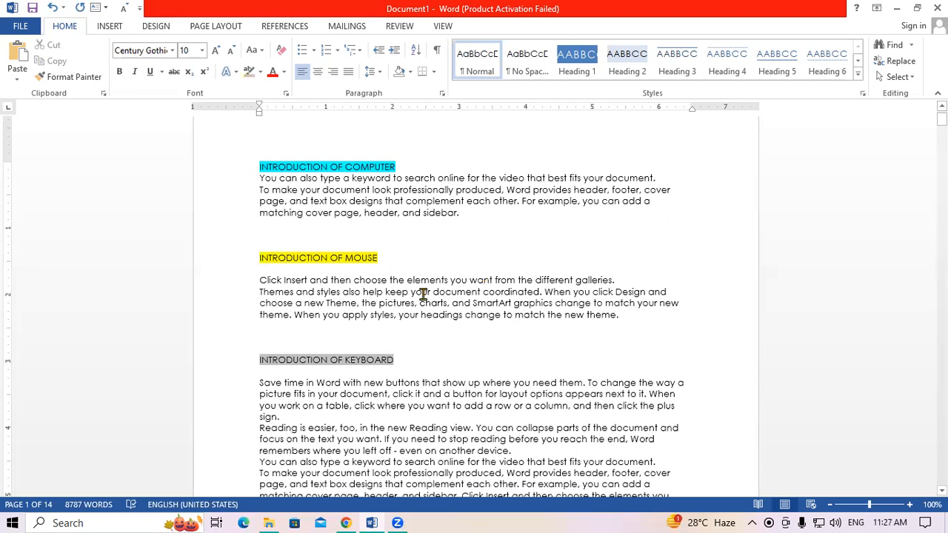
pyautogui.hotkey('ctrl', 'a')
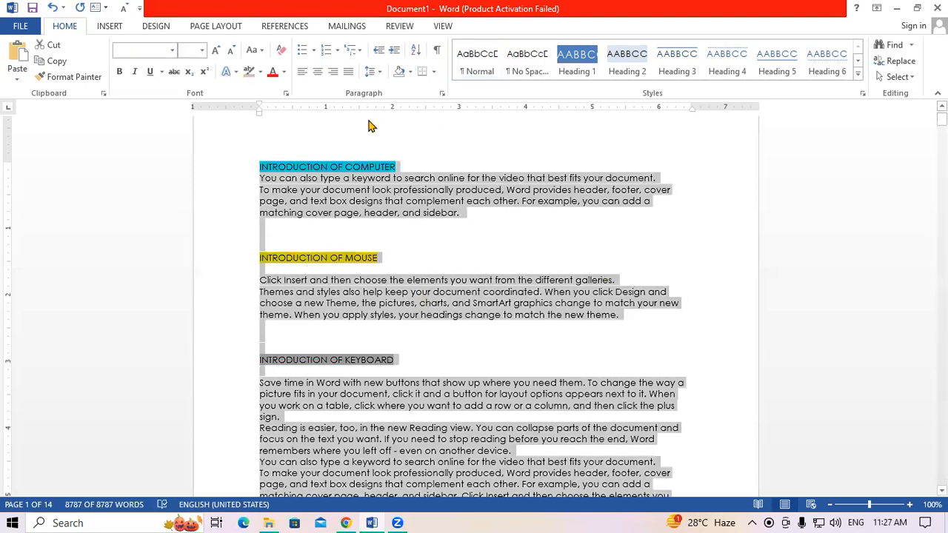
# - Set the whole document's text highlight to No Color
pyautogui.click(260, 72)
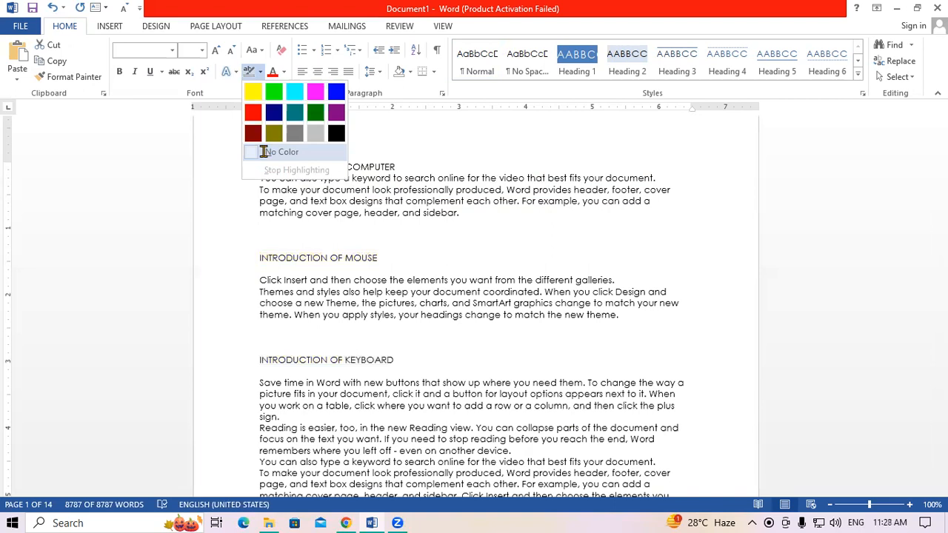
pyautogui.click(256, 152)
pyautogui.click(563, 279)
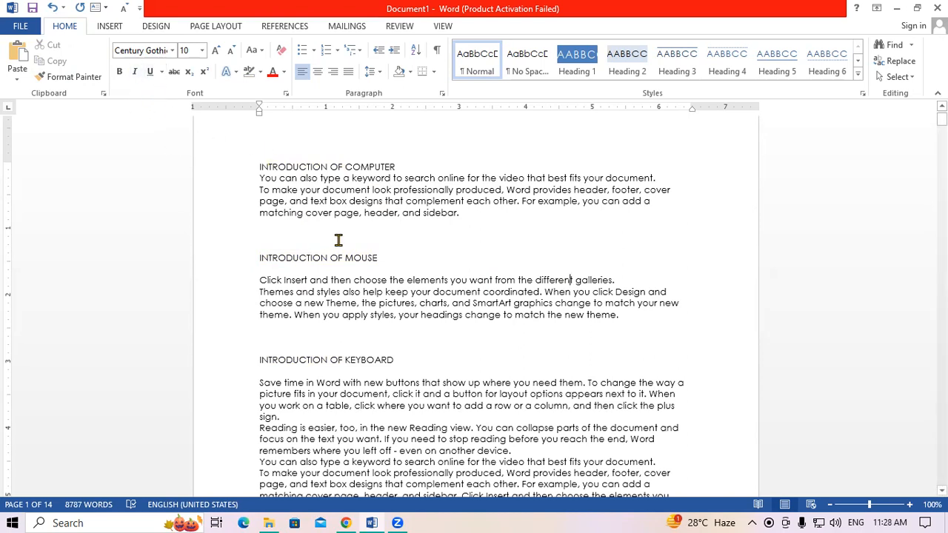
# - Undo the cleared formatting and the yellow and cyan highlights, restoring bold underlined headings
pyautogui.press('super+space')
pyautogui.press('super+space')
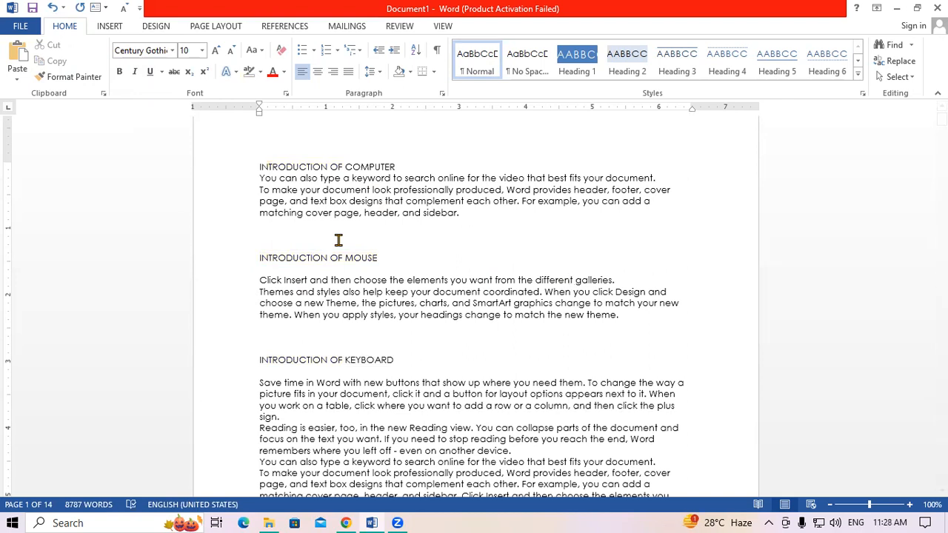
pyautogui.hotkey('ctrl', 'a')
pyautogui.hotkey('ctrl', 'z')
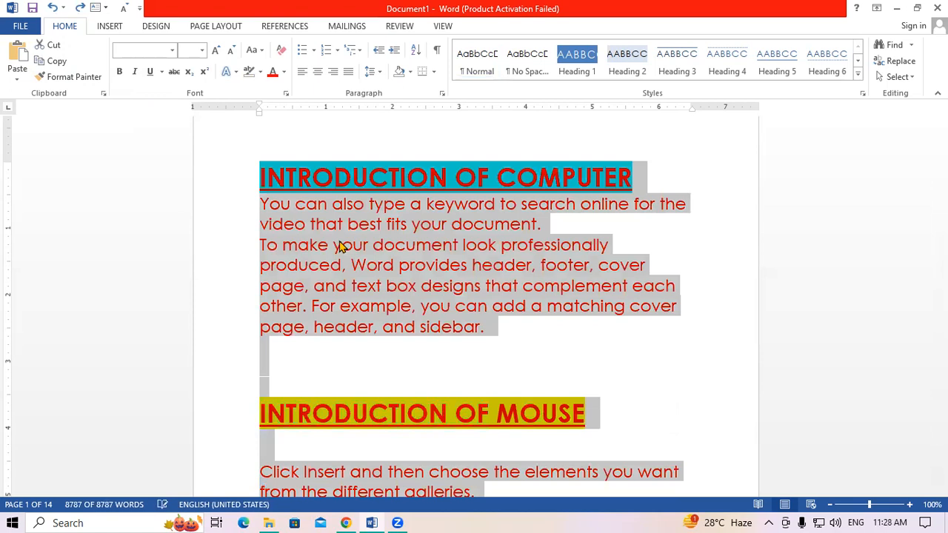
pyautogui.hotkey('ctrl', 'z')
pyautogui.hotkey('ctrl', 'z')
pyautogui.hotkey('ctrl', 'z')
pyautogui.hotkey('ctrl', 'z')
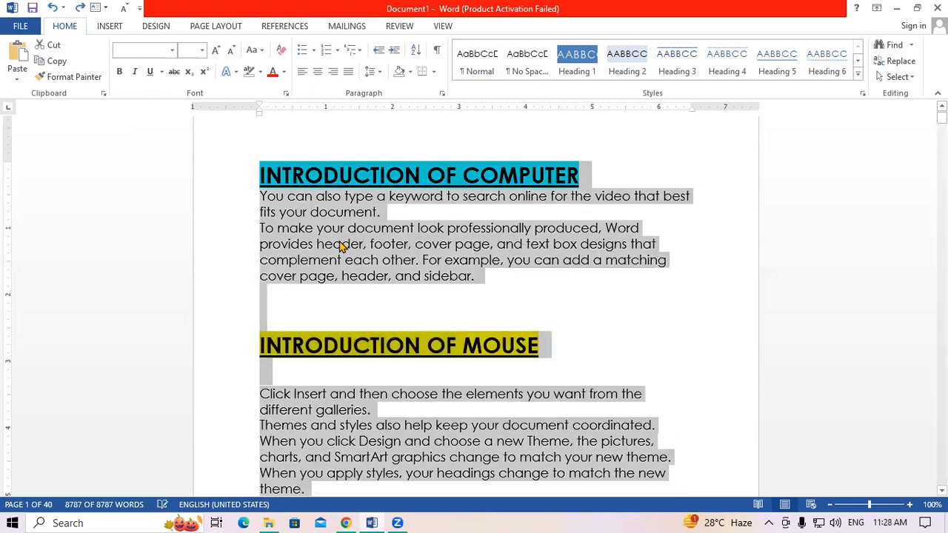
pyautogui.hotkey('ctrl', 'z')
pyautogui.hotkey('ctrl', 'z')
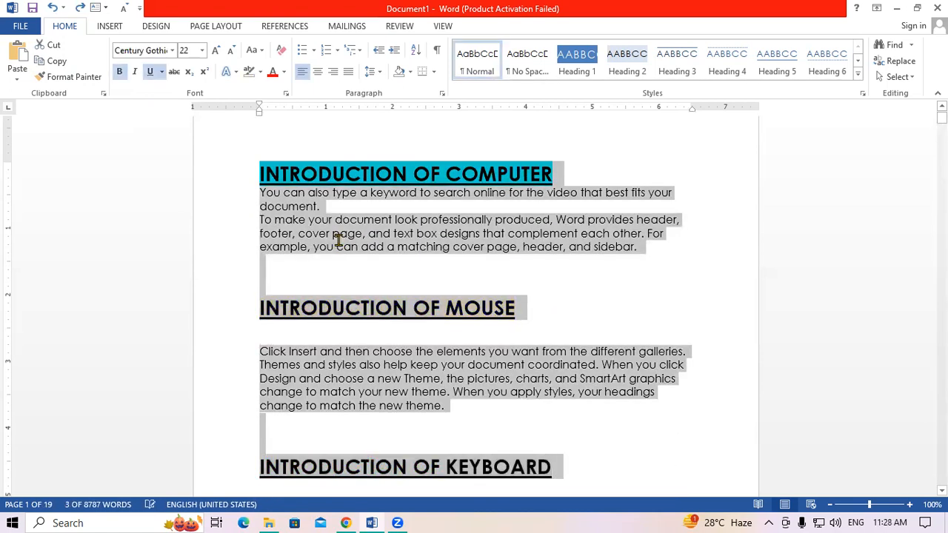
pyautogui.hotkey('ctrl', 'z')
pyautogui.click(337, 240)
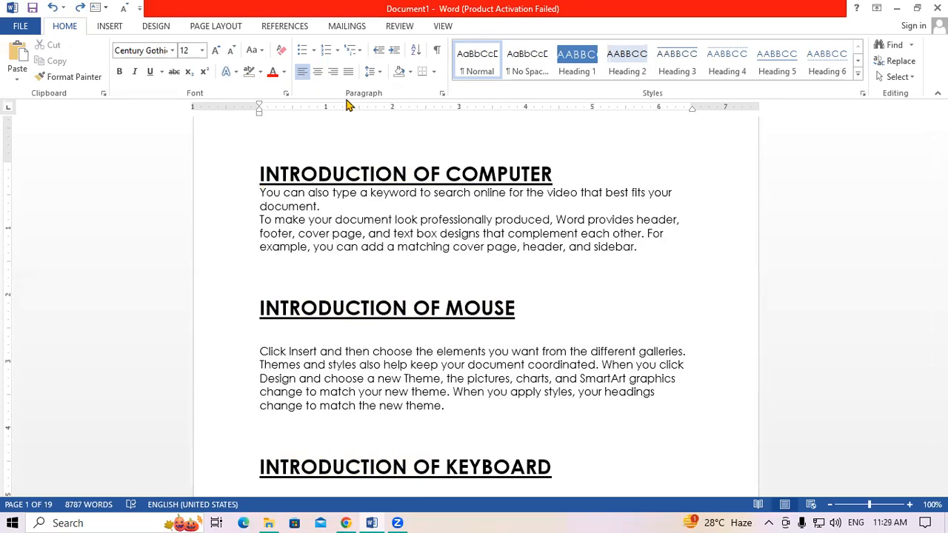
# - Apply a double underline in red to the INTRODUCTION OF COMPUTER heading
pyautogui.click(257, 166)
pyautogui.moveTo(257, 166); pyautogui.dragTo(482, 161)
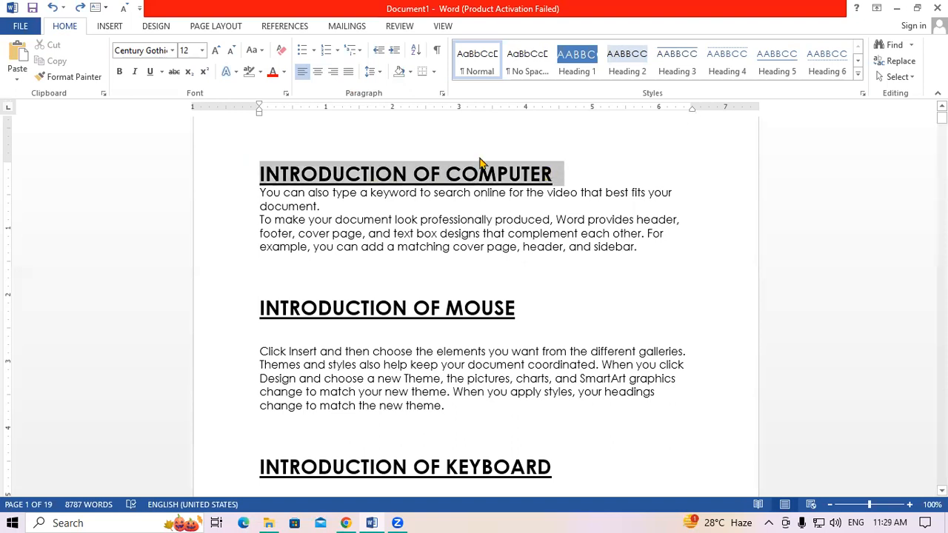
pyautogui.click(162, 72)
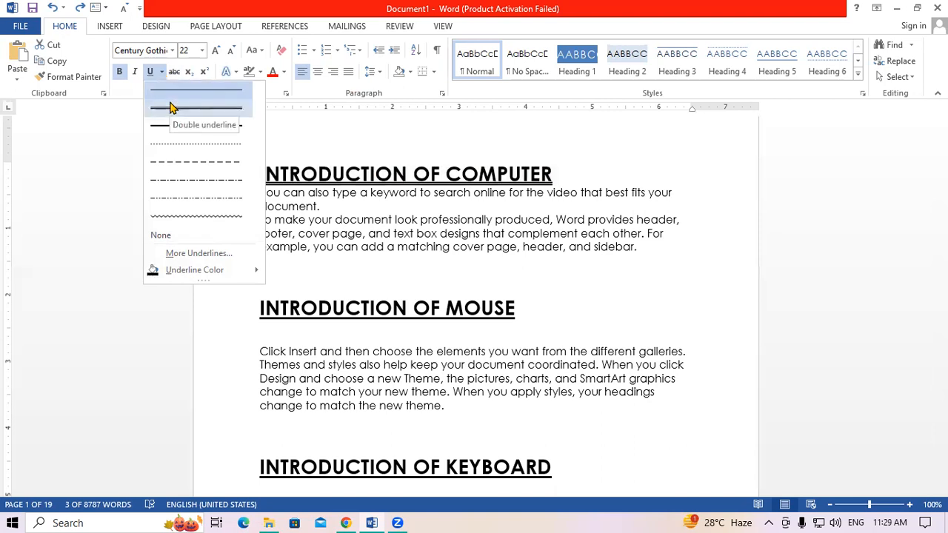
pyautogui.click(170, 108)
pyautogui.click(161, 72)
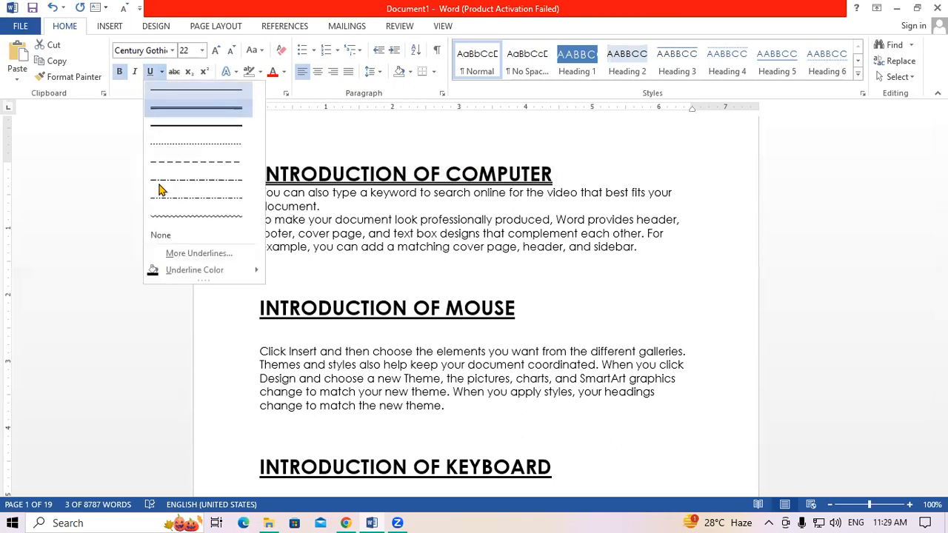
pyautogui.moveTo(186, 269)
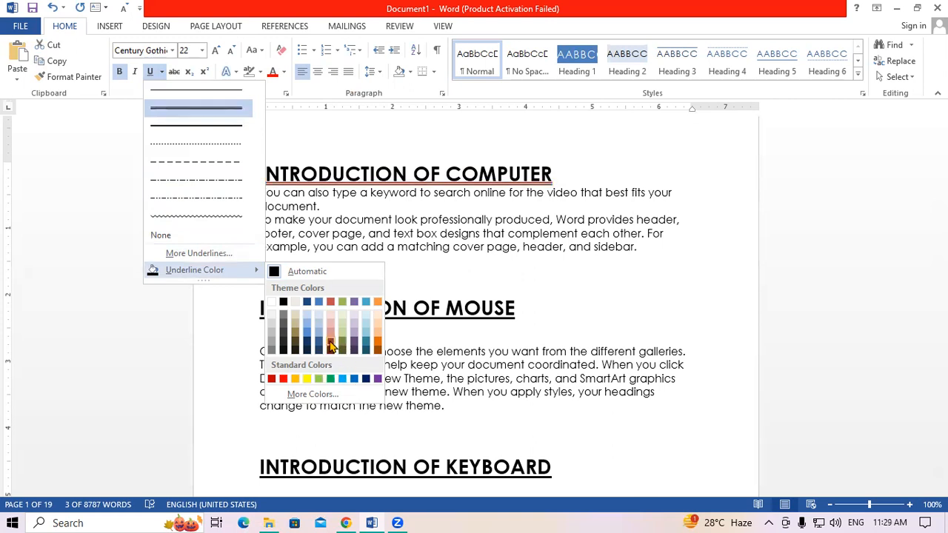
pyautogui.click(284, 379)
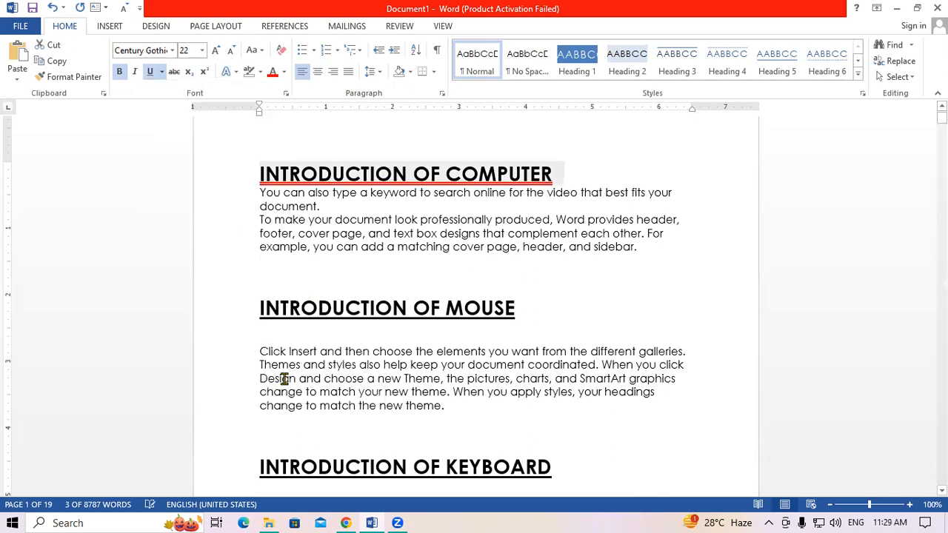
pyautogui.click(473, 258)
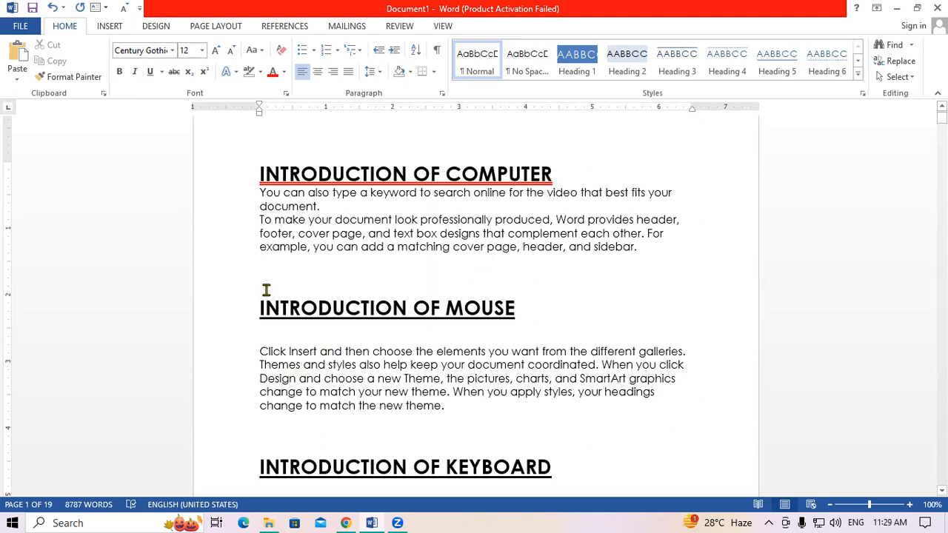
# - Replace the MOUSE heading's black underline with a red dotted underline
pyautogui.click(237, 314)
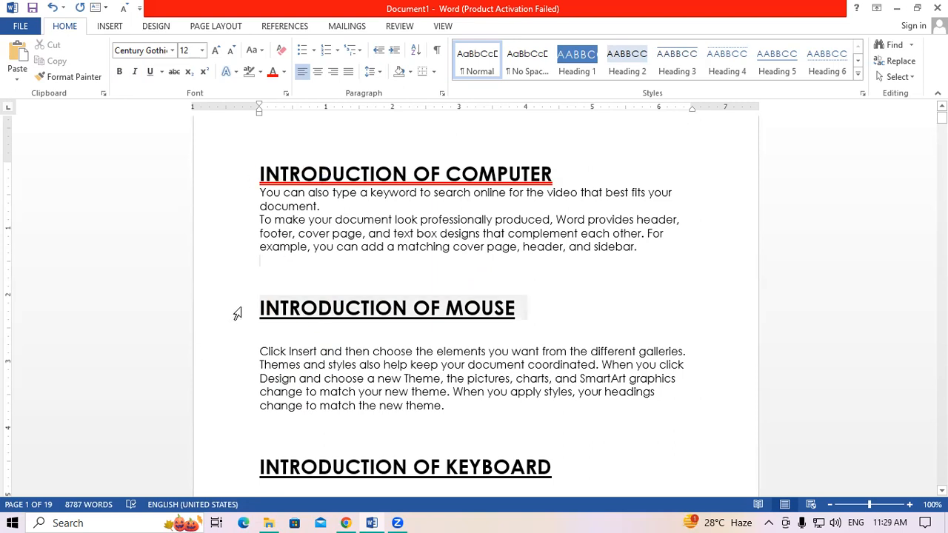
pyautogui.click(160, 72)
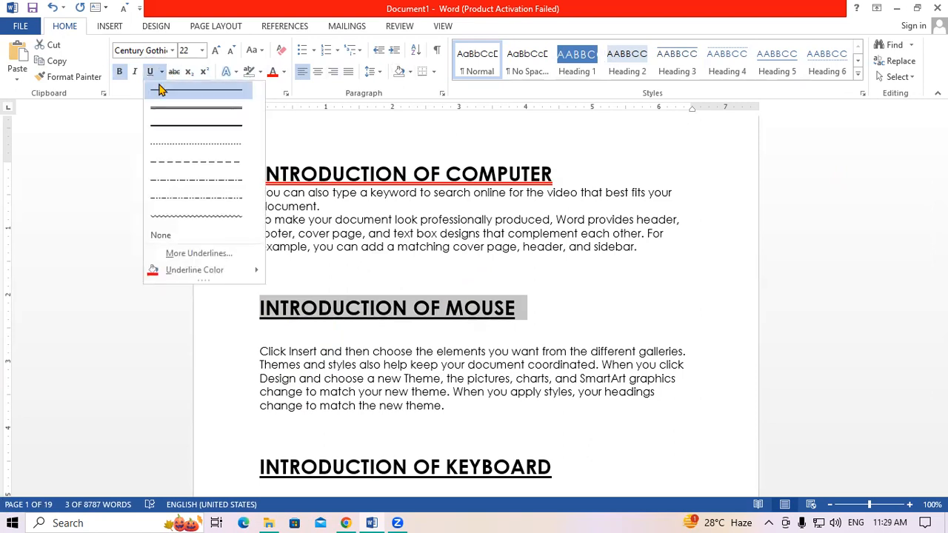
pyautogui.click(182, 152)
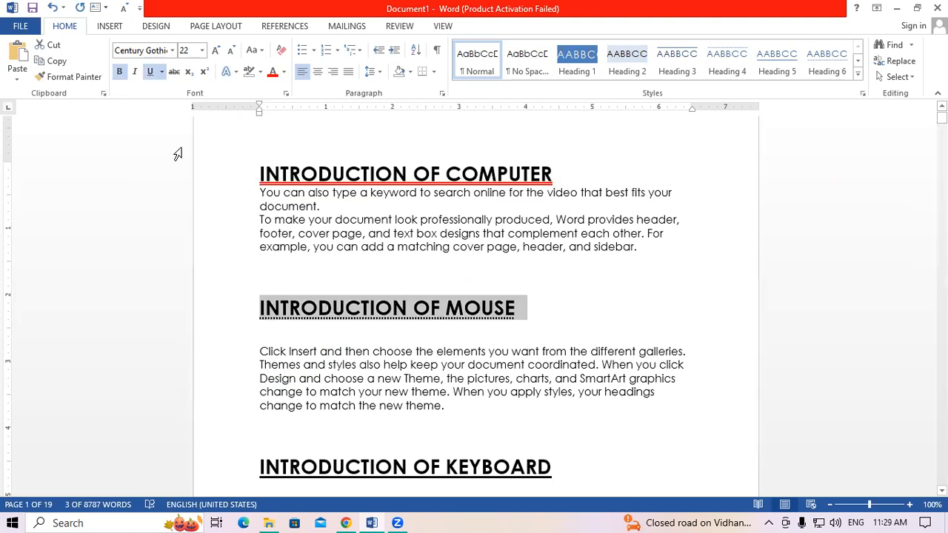
pyautogui.click(161, 72)
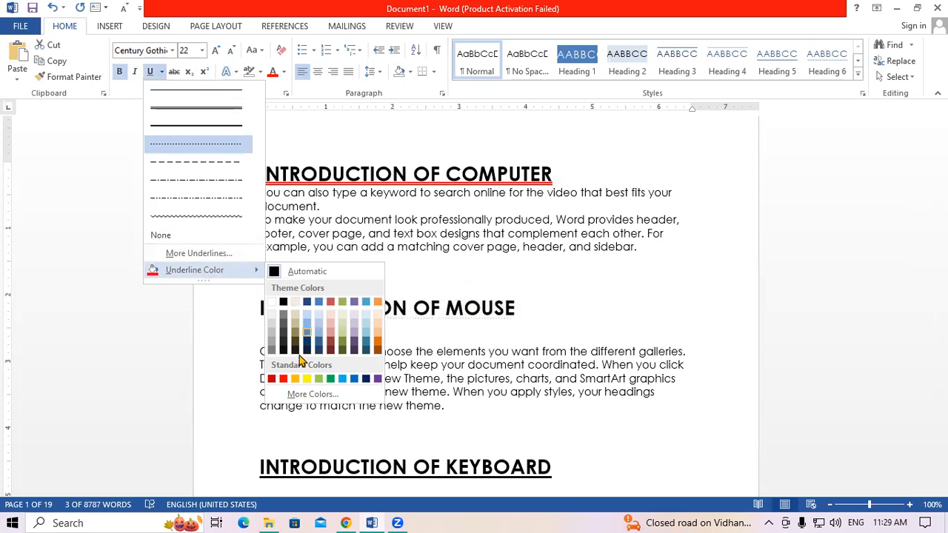
pyautogui.click(283, 379)
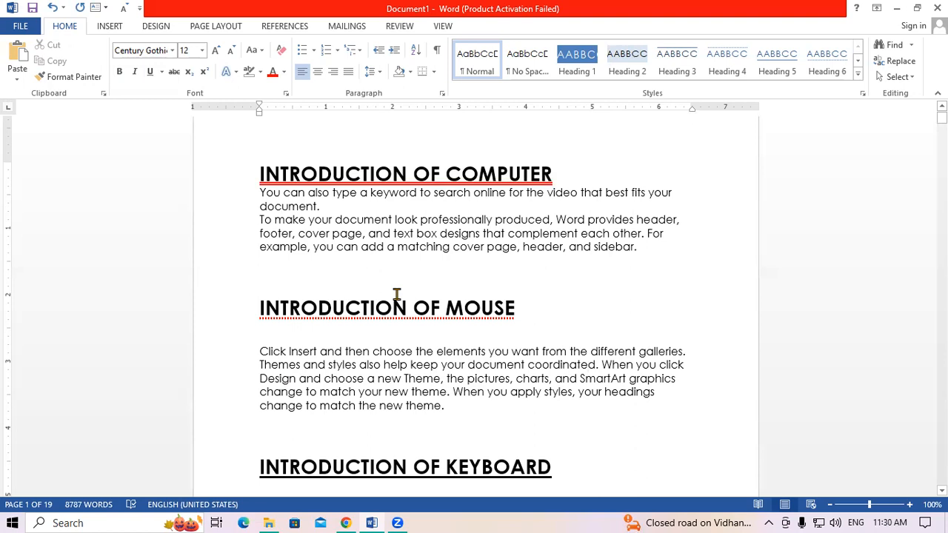
# - Type STRIKETHROUGH on the empty line and enlarge it to 28 pt
pyautogui.click(331, 265)
pyautogui.write('STR')
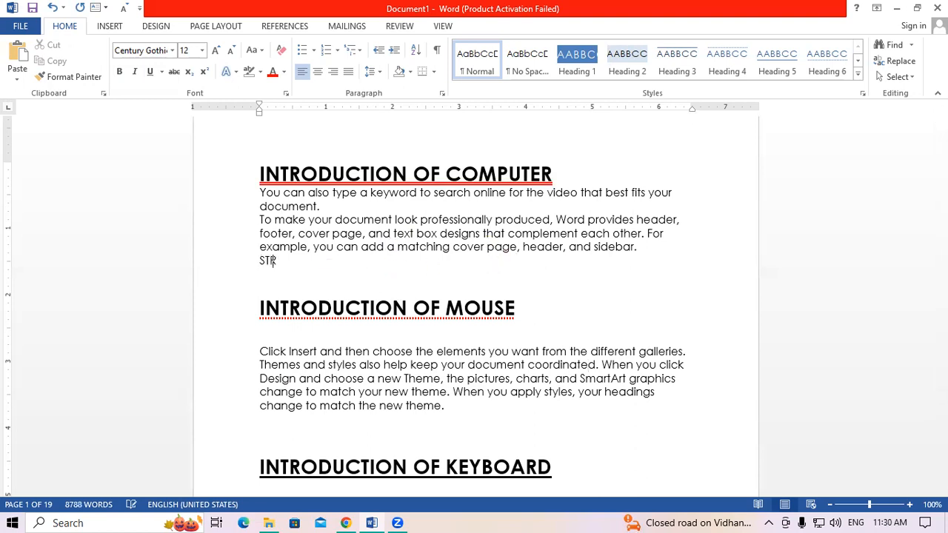
pyautogui.write('IKETHROUGH')
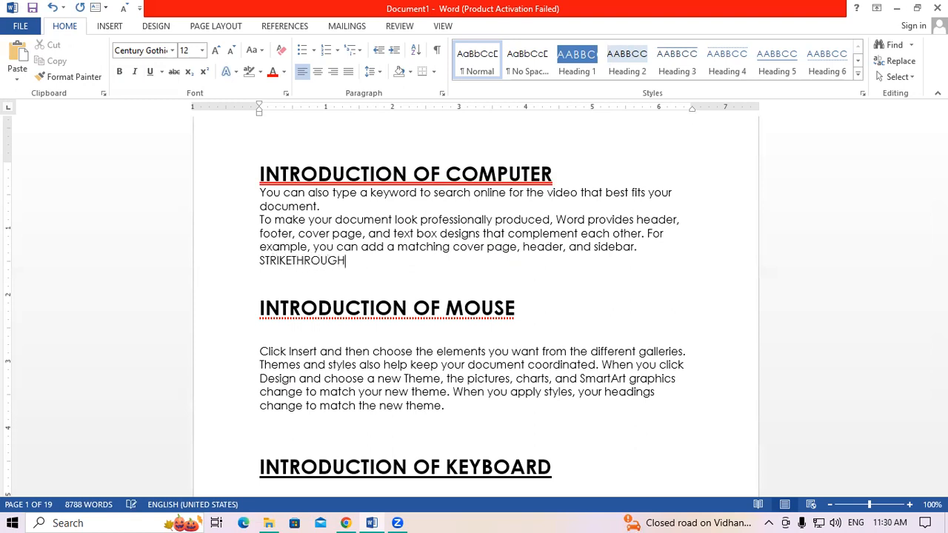
pyautogui.hotkey('shift', 'Left')
pyautogui.hotkey('shift', 'Left')
pyautogui.hotkey('shift', 'Left')
pyautogui.hotkey('shift', 'Left')
pyautogui.hotkey('shift', 'Left')
pyautogui.hotkey('shift', 'Left')
pyautogui.hotkey('shift', 'Left')
pyautogui.hotkey('shift', 'Left')
pyautogui.hotkey('shift', 'Left')
pyautogui.hotkey('shift', 'Left')
pyautogui.hotkey('shift', 'Left')
pyautogui.hotkey('shift', 'Left')
pyautogui.hotkey('shift', 'Left')
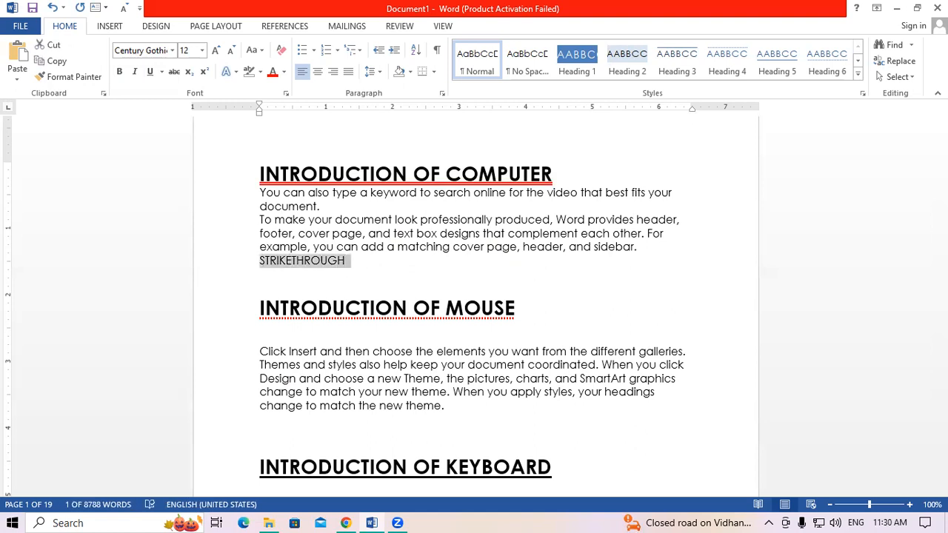
pyautogui.hotkey('ctrl', 'shift', '.')
pyautogui.hotkey('ctrl', 'shift', '.')
pyautogui.hotkey('ctrl', 'shift', '.')
pyautogui.hotkey('ctrl', 'shift', '.')
pyautogui.hotkey('ctrl', 'shift', '.')
pyautogui.hotkey('ctrl', 'shift', '.')
pyautogui.hotkey('ctrl', 'shift', '.')
pyautogui.hotkey('ctrl', 'shift', '.')
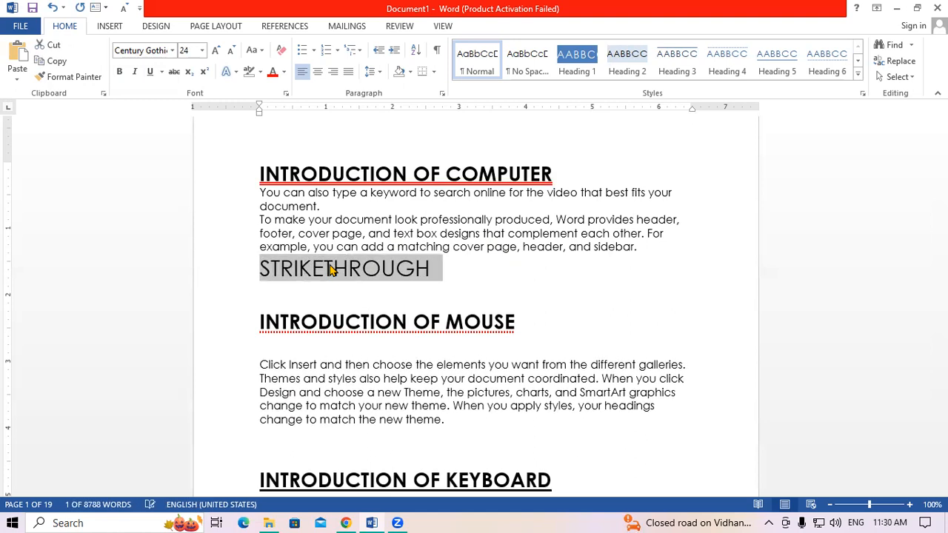
pyautogui.click(484, 299)
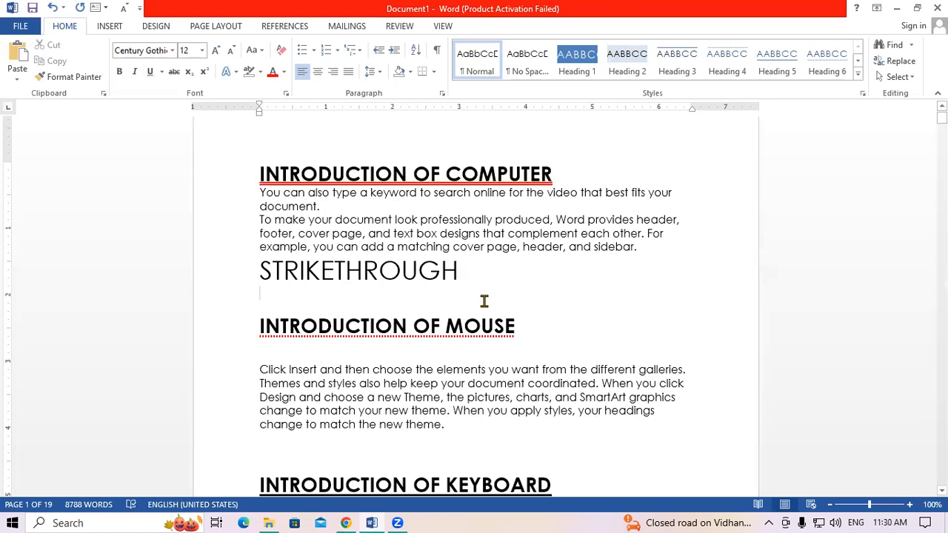
# - Apply strikethrough to the word STRIKETHROUGH, then remove it again
pyautogui.moveTo(261, 270); pyautogui.dragTo(462, 270)
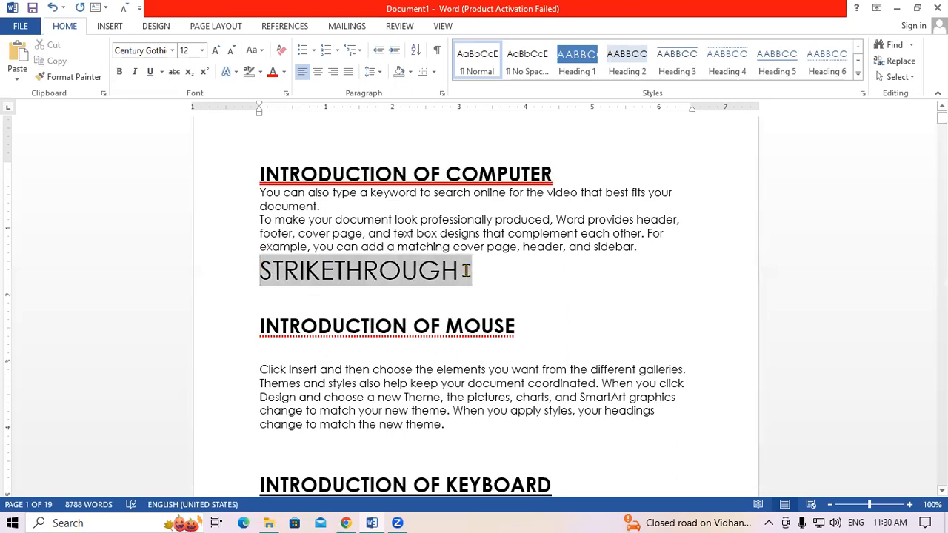
pyautogui.click(174, 72)
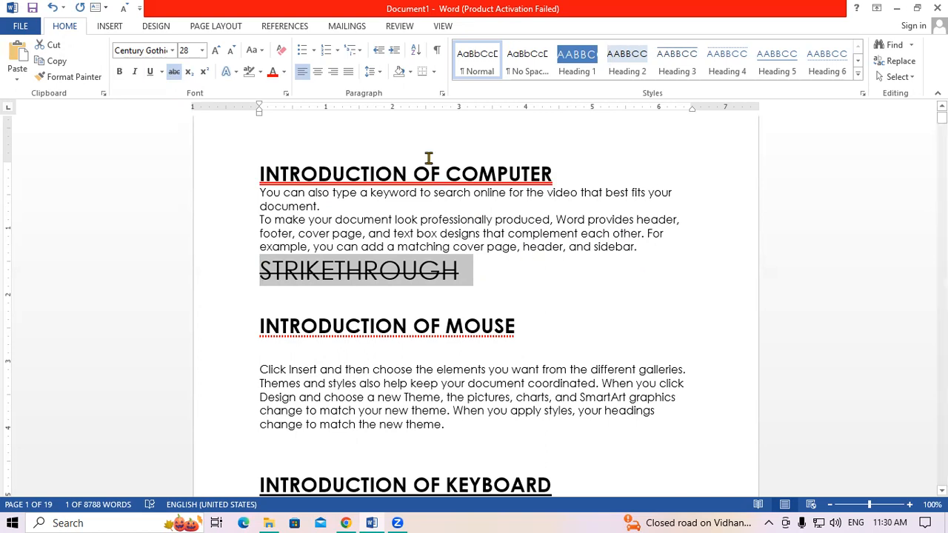
pyautogui.click(175, 71)
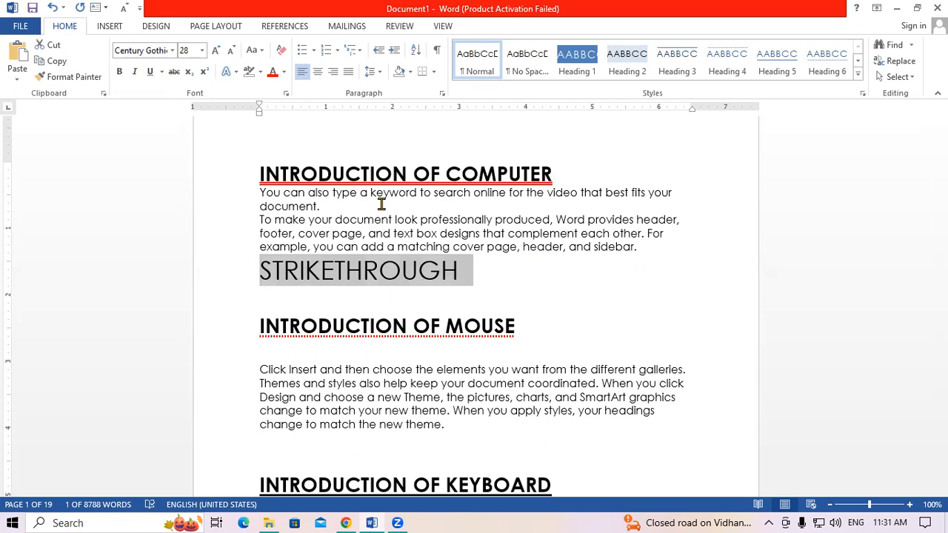
# - Add a new line after 'galleries.' with 48 pt H₂O, making the 2 subscript
pyautogui.click(645, 362)
pyautogui.press('Return')
pyautogui.press('Return')
pyautogui.press('Return')
pyautogui.press('Return')
pyautogui.press('Return')
pyautogui.press('Return')
pyautogui.press('Return')
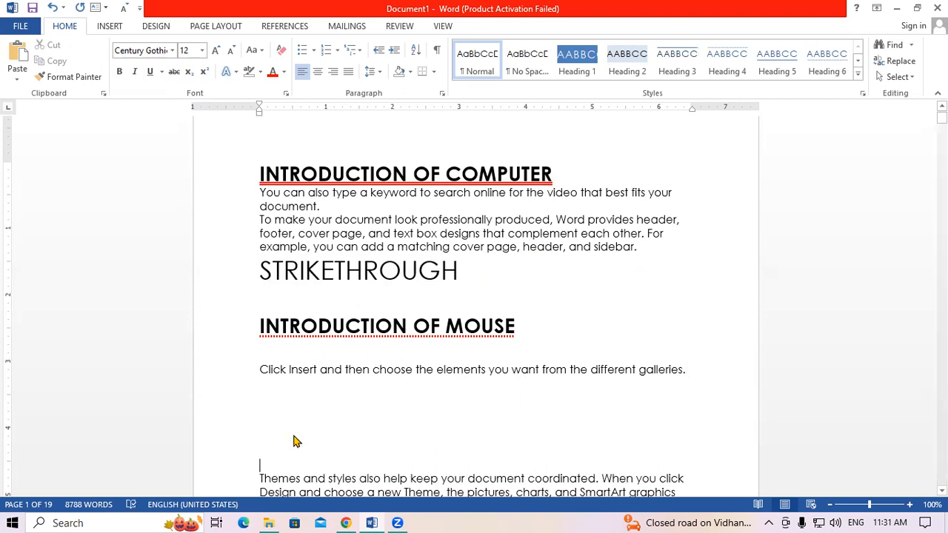
pyautogui.hotkey('ctrl', 'shift', '.')
pyautogui.hotkey('ctrl', 'shift', '.')
pyautogui.hotkey('ctrl', 'shift', '.')
pyautogui.hotkey('ctrl', 'shift', '.')
pyautogui.hotkey('ctrl', 'shift', '.')
pyautogui.hotkey('ctrl', 'shift', '.')
pyautogui.hotkey('ctrl', 'shift', '.')
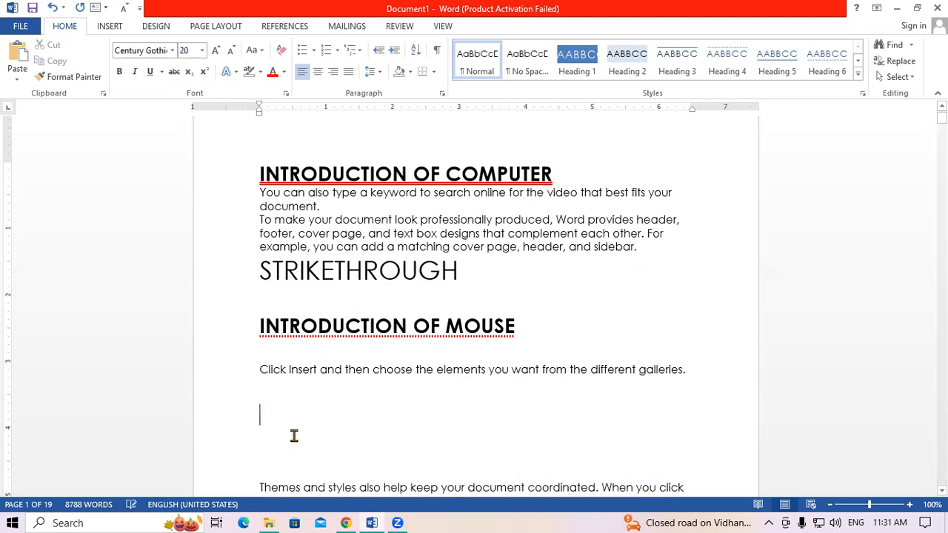
pyautogui.hotkey('ctrl', 'shift', '.')
pyautogui.hotkey('ctrl', 'shift', '.')
pyautogui.hotkey('ctrl', 'shift', '.')
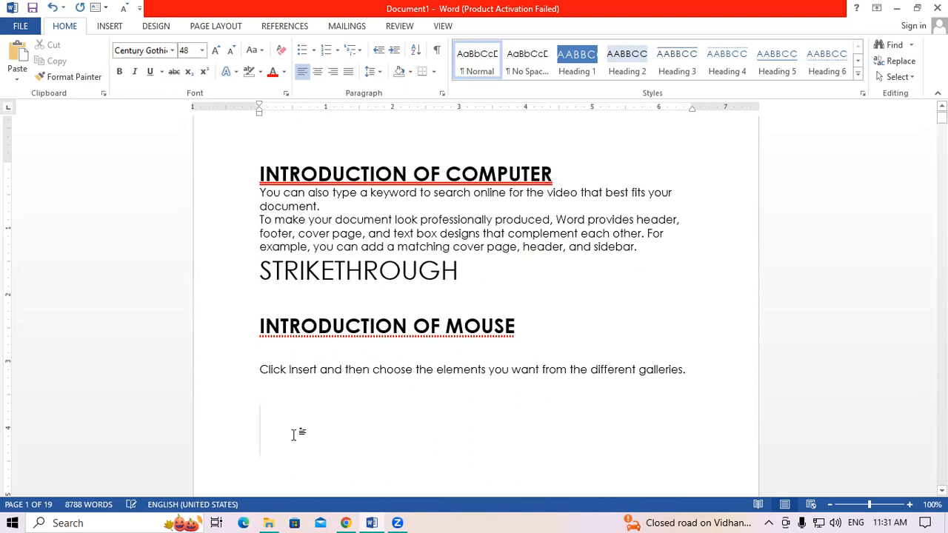
pyautogui.write('H')
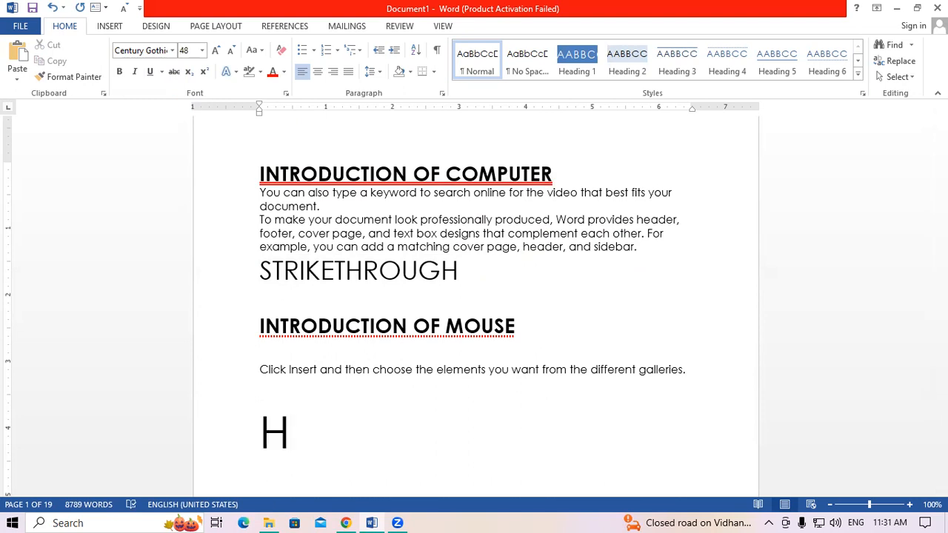
pyautogui.write('2O')
pyautogui.press('Left')
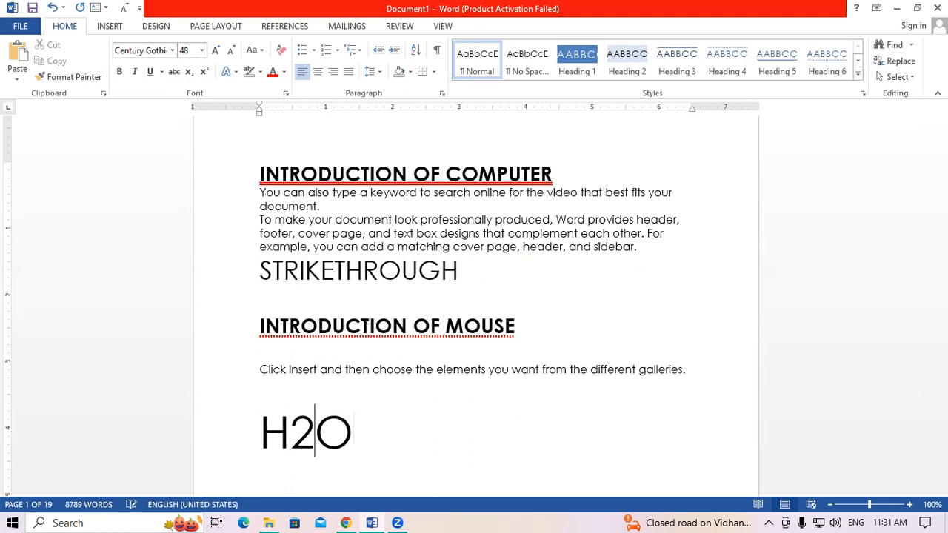
pyautogui.hotkey('shift', 'Left')
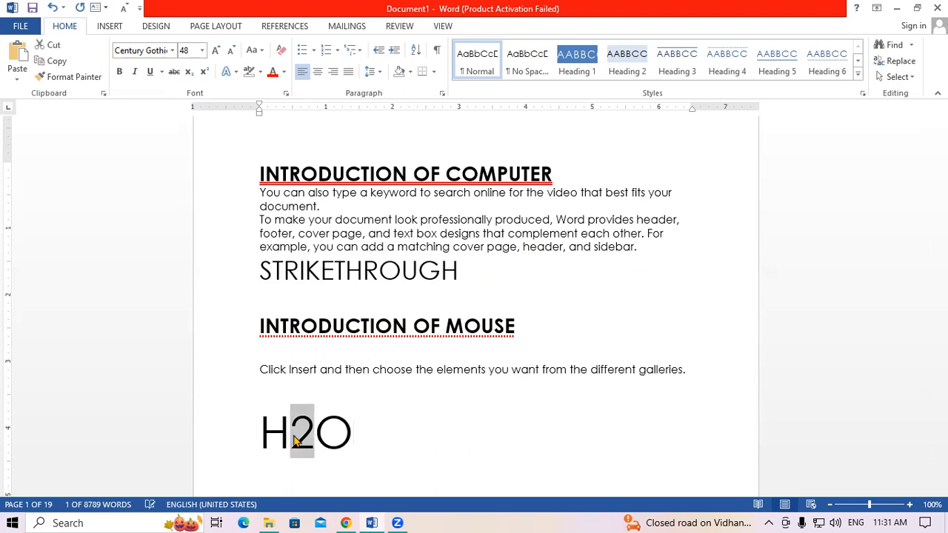
pyautogui.hotkey('ctrl', '=')
pyautogui.click(353, 432)
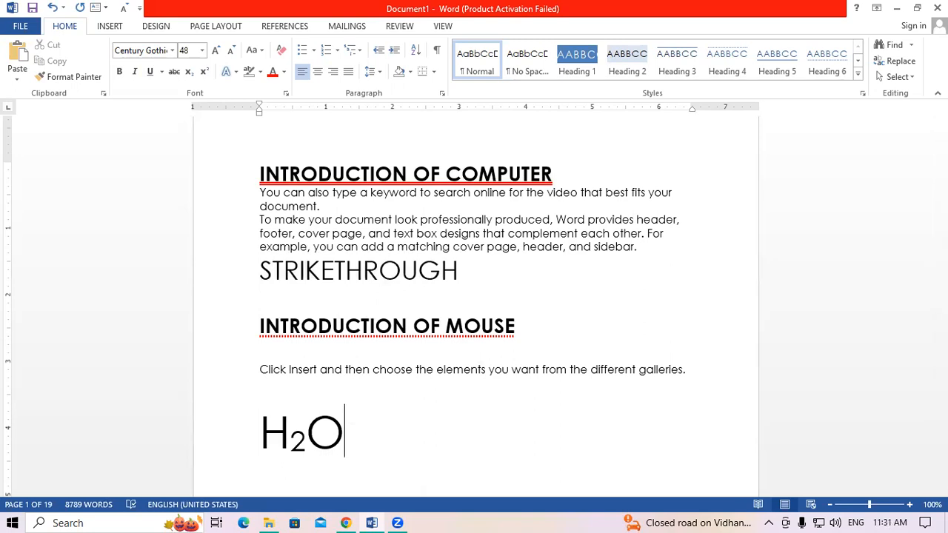
pyautogui.press('Return')
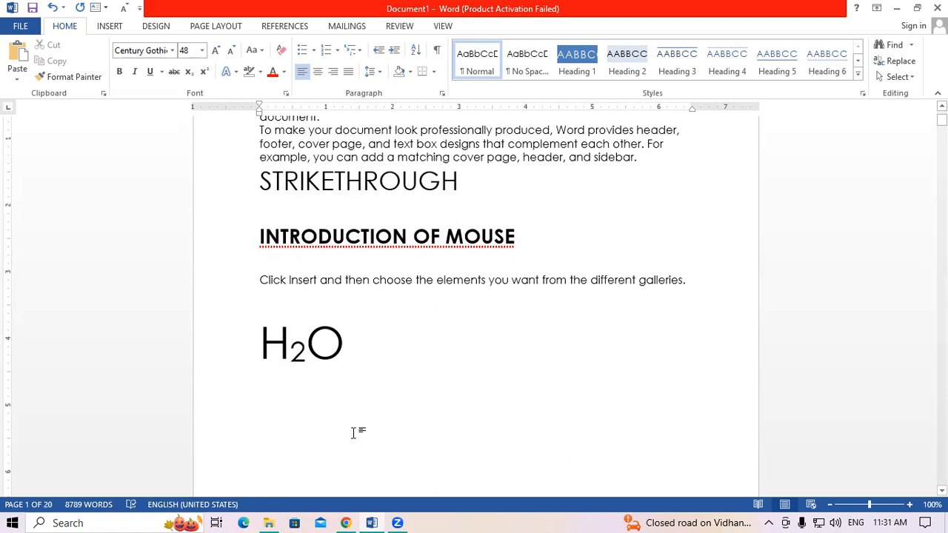
# - Type (a+b)2 and make the 2 a superscript exponent
pyautogui.write('(a')
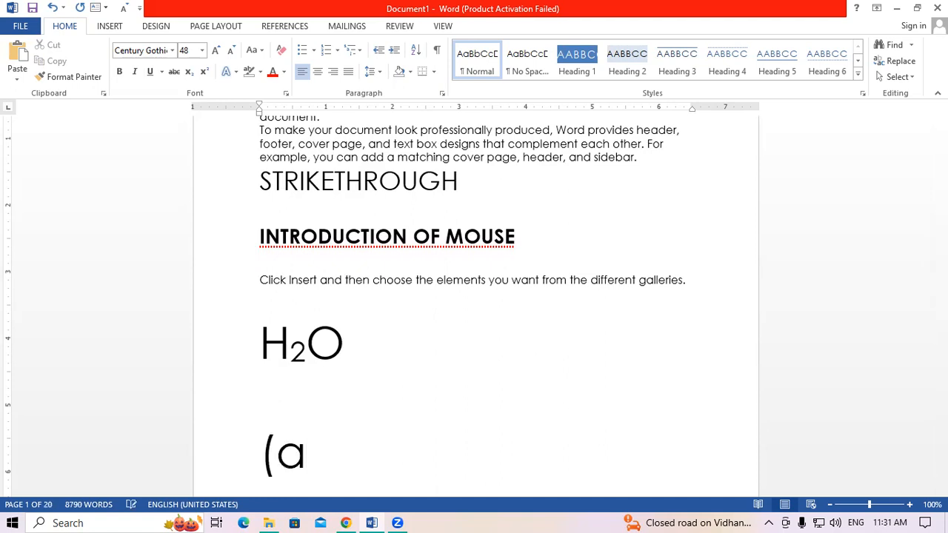
pyautogui.write('+b')
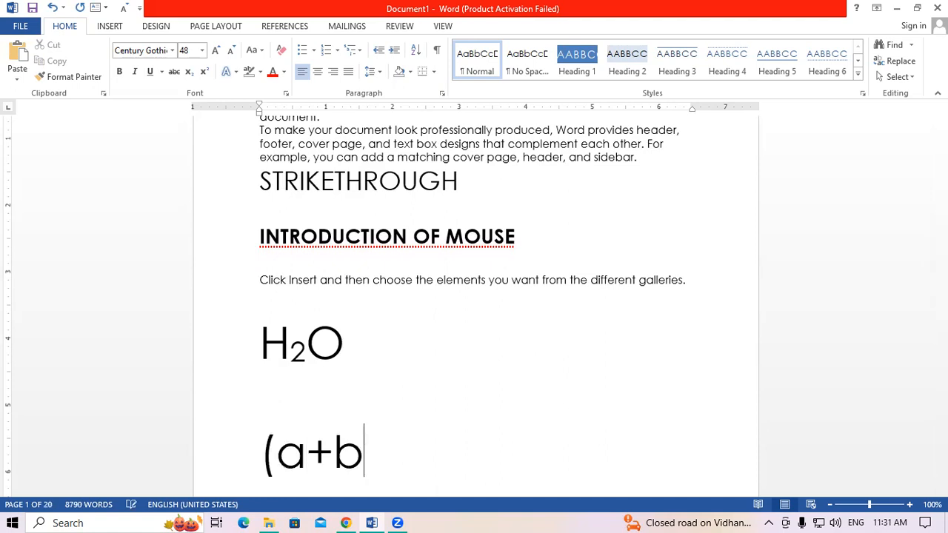
pyautogui.write(')2')
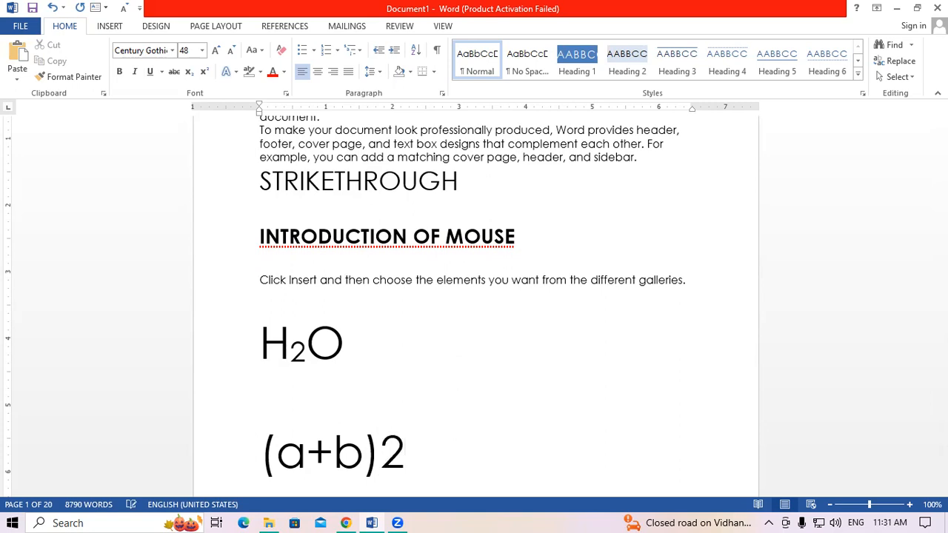
pyautogui.hotkey('shift', 'Left')
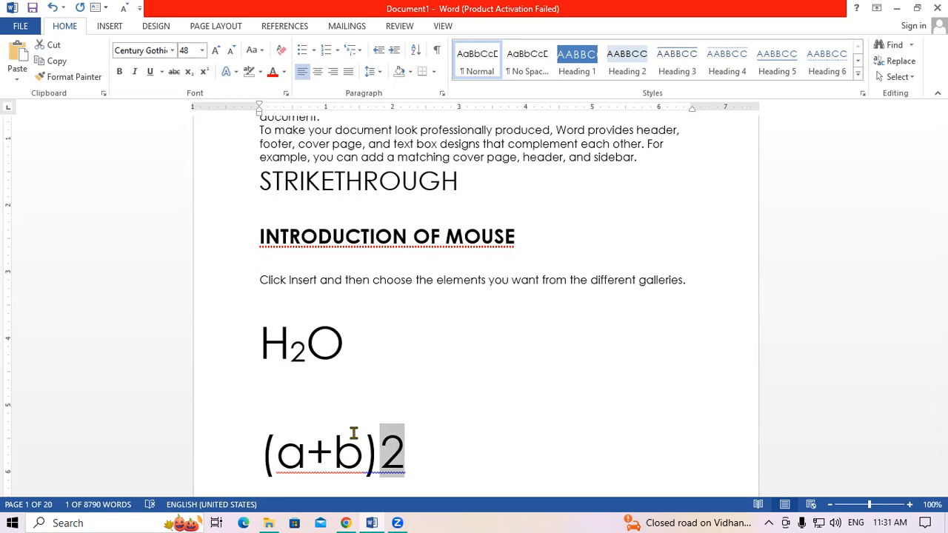
pyautogui.hotkey('ctrl', 'shift', '+')
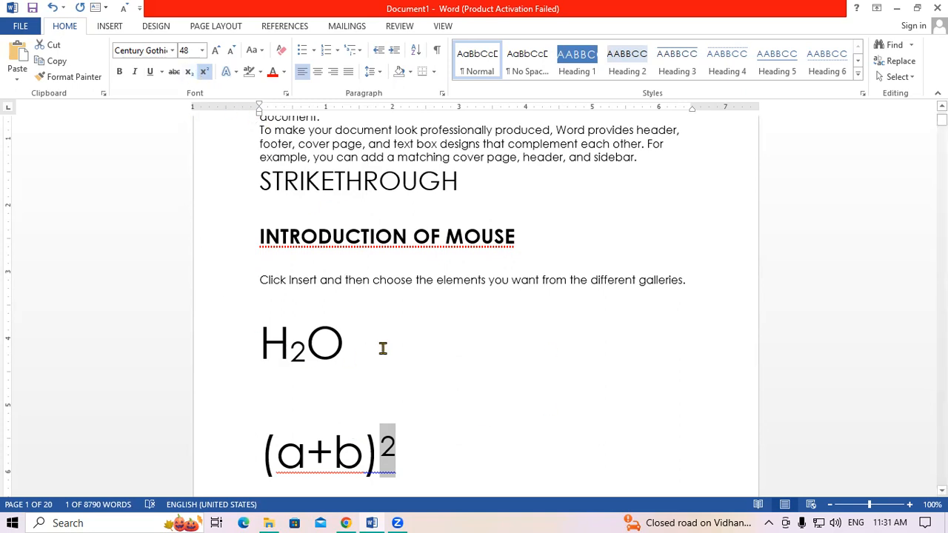
pyautogui.scroll(4, 383, 348)
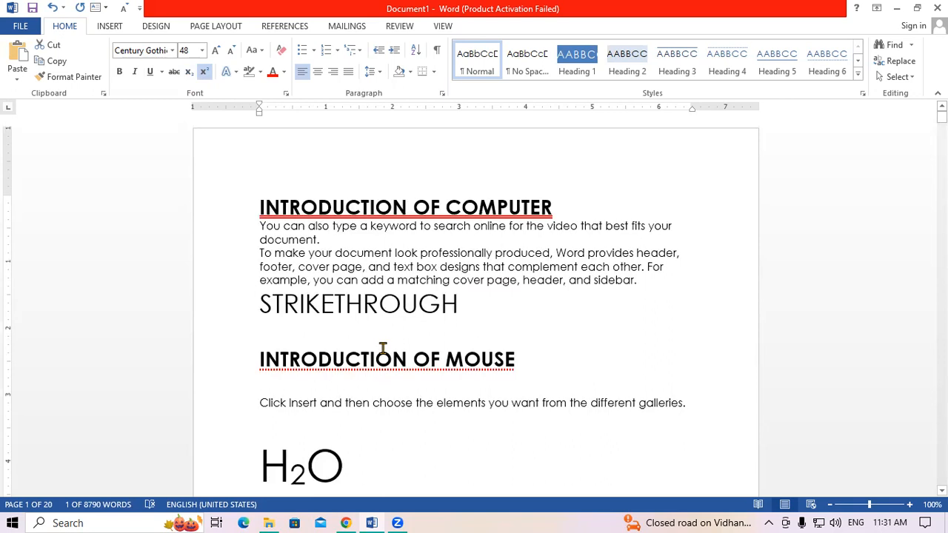
# - Select the passage from 'To make your document' through 'each other. For'
pyautogui.click(385, 280)
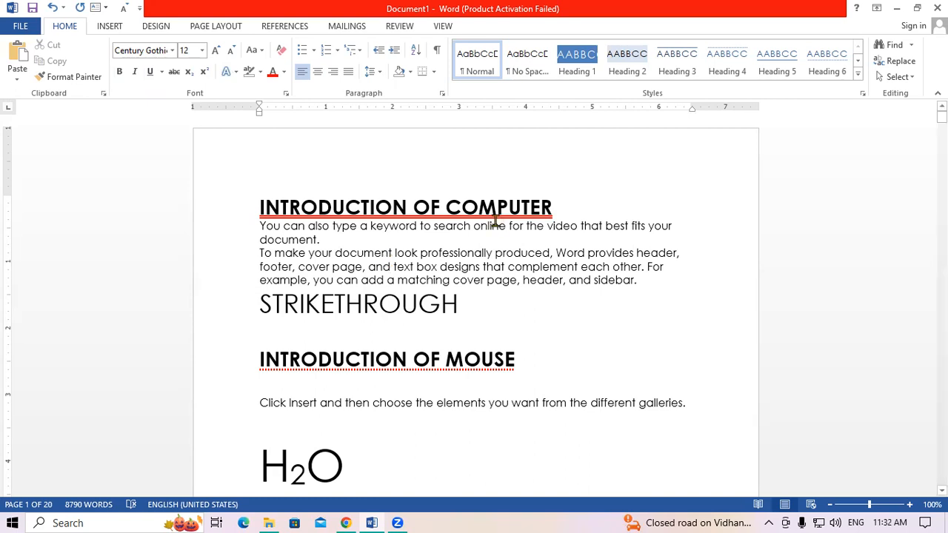
pyautogui.moveTo(258, 250); pyautogui.dragTo(669, 267)
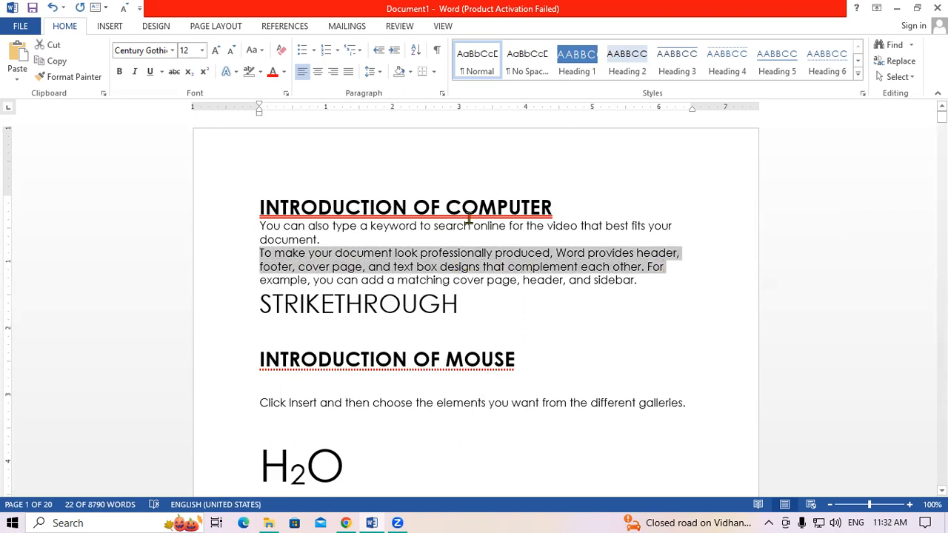
# - Step the passage's font size up to 36 pt, down to 1 pt, then up to 350 pt
pyautogui.hotkey('ctrl', 'shift', '.')
pyautogui.hotkey('ctrl', 'shift', '.')
pyautogui.hotkey('ctrl', 'shift', '.')
pyautogui.hotkey('ctrl', 'shift', '.')
pyautogui.hotkey('ctrl', 'shift', '.')
pyautogui.hotkey('ctrl', 'shift', '.')
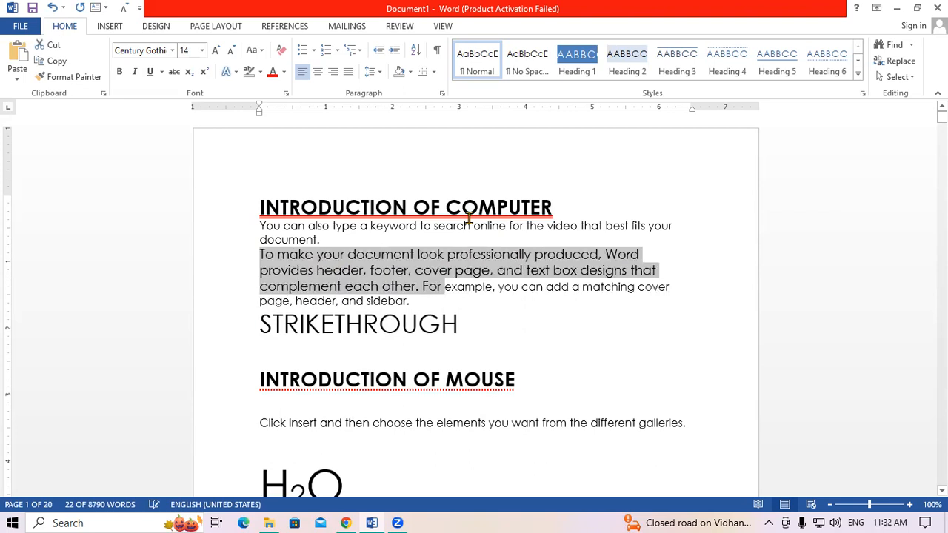
pyautogui.hotkey('ctrl', 'shift', '.')
pyautogui.hotkey('ctrl', 'shift', '.')
pyautogui.hotkey('ctrl', 'shift', '.')
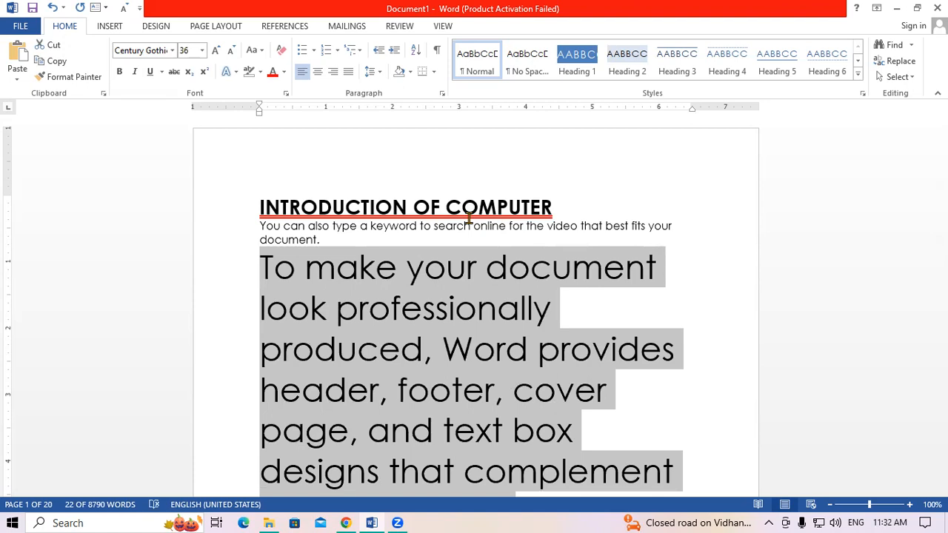
pyautogui.hotkey('ctrl', 'shift', ',')
pyautogui.hotkey('ctrl', 'shift', ',')
pyautogui.hotkey('ctrl', 'shift', ',')
pyautogui.hotkey('ctrl', 'shift', ',')
pyautogui.hotkey('ctrl', 'shift', ',')
pyautogui.hotkey('ctrl', 'shift', ',')
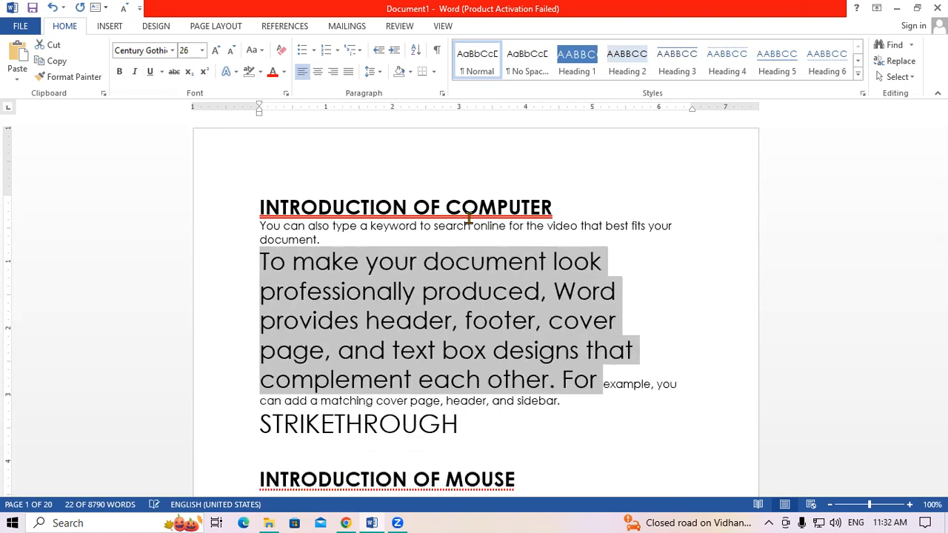
pyautogui.hotkey('ctrl', 'shift', ',')
pyautogui.hotkey('ctrl', 'shift', ',')
pyautogui.hotkey('ctrl', 'shift', ',')
pyautogui.hotkey('ctrl', 'shift', ',')
pyautogui.hotkey('ctrl', 'shift', ',')
pyautogui.hotkey('ctrl', 'shift', ',')
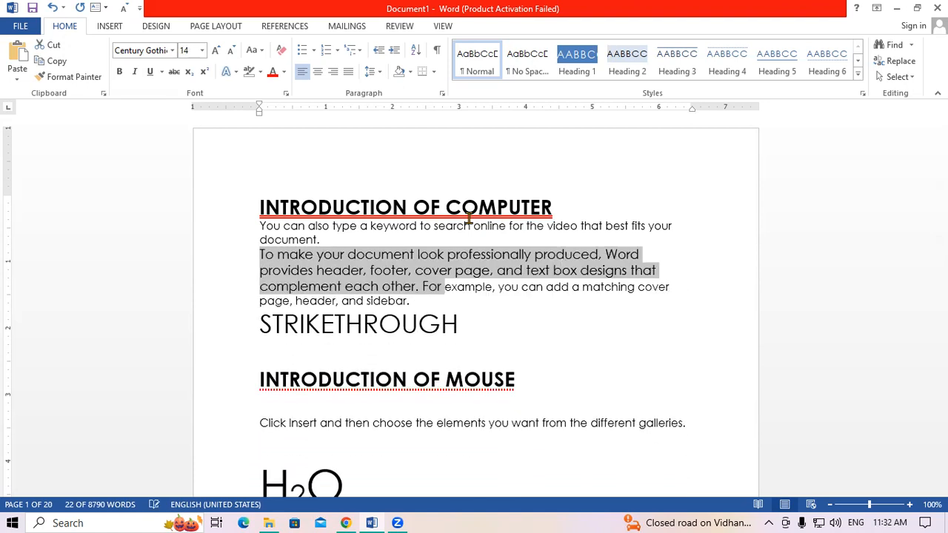
pyautogui.hotkey('ctrl', 'shift', ',')
pyautogui.hotkey('ctrl', 'shift', ',')
pyautogui.hotkey('ctrl', 'shift', ',')
pyautogui.hotkey('ctrl', 'shift', ',')
pyautogui.hotkey('ctrl', 'shift', ',')
pyautogui.hotkey('ctrl', 'shift', ',')
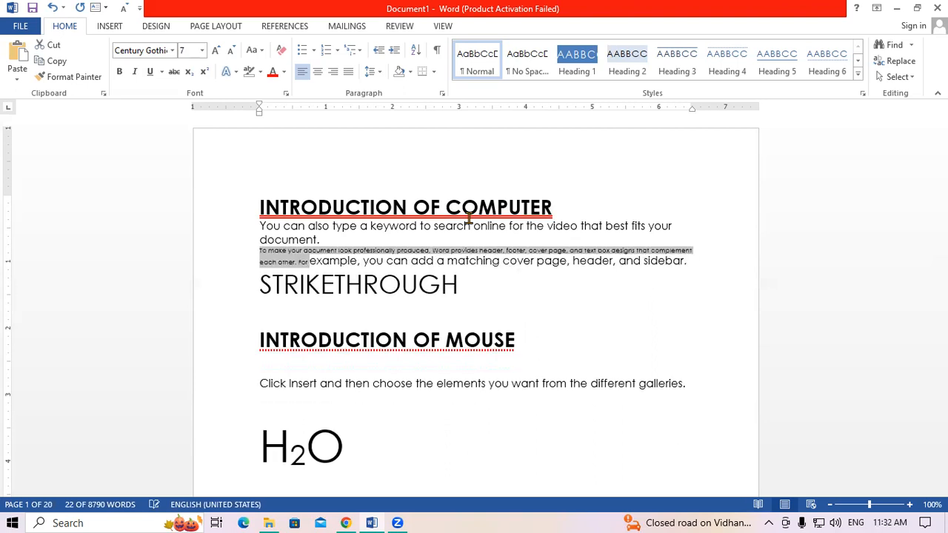
pyautogui.hotkey('ctrl', 'shift', ',')
pyautogui.hotkey('ctrl', 'shift', ',')
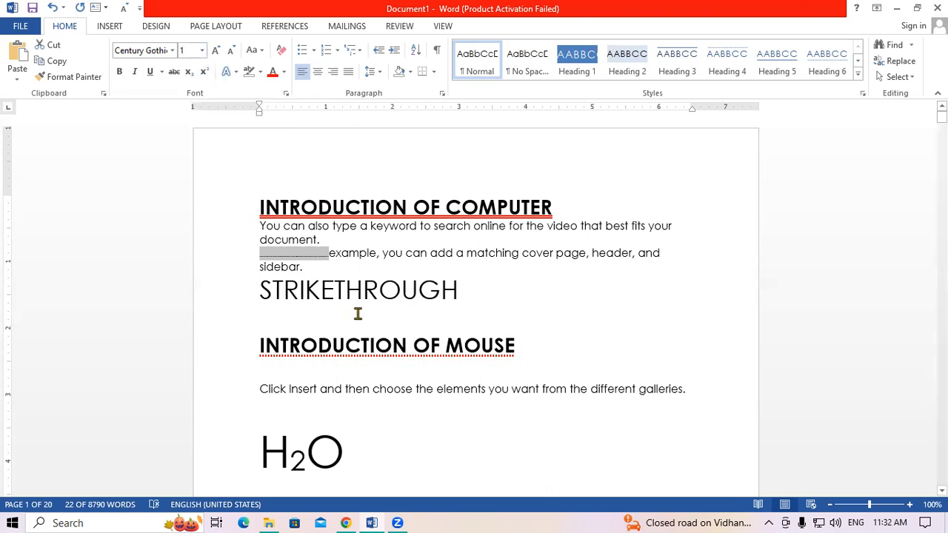
pyautogui.hotkey('ctrl', 'shift', '.')
pyautogui.hotkey('ctrl', 'shift', '.')
pyautogui.hotkey('ctrl', 'shift', '.')
pyautogui.hotkey('ctrl', 'shift', '.')
pyautogui.hotkey('ctrl', 'shift', '.')
pyautogui.hotkey('ctrl', 'shift', '.')
pyautogui.hotkey('ctrl', 'shift', '.')
pyautogui.hotkey('ctrl', 'shift', '.')
pyautogui.hotkey('ctrl', 'shift', '.')
pyautogui.hotkey('ctrl', 'shift', '.')
pyautogui.hotkey('ctrl', 'shift', '.')
pyautogui.hotkey('ctrl', 'shift', '.')
pyautogui.hotkey('ctrl', 'shift', '.')
pyautogui.hotkey('ctrl', 'shift', '.')
pyautogui.hotkey('ctrl', 'shift', '.')
pyautogui.hotkey('ctrl', 'shift', '.')
pyautogui.hotkey('ctrl', 'shift', '.')
pyautogui.hotkey('ctrl', 'shift', '.')
pyautogui.hotkey('ctrl', 'shift', '.')
pyautogui.hotkey('ctrl', 'shift', '.')
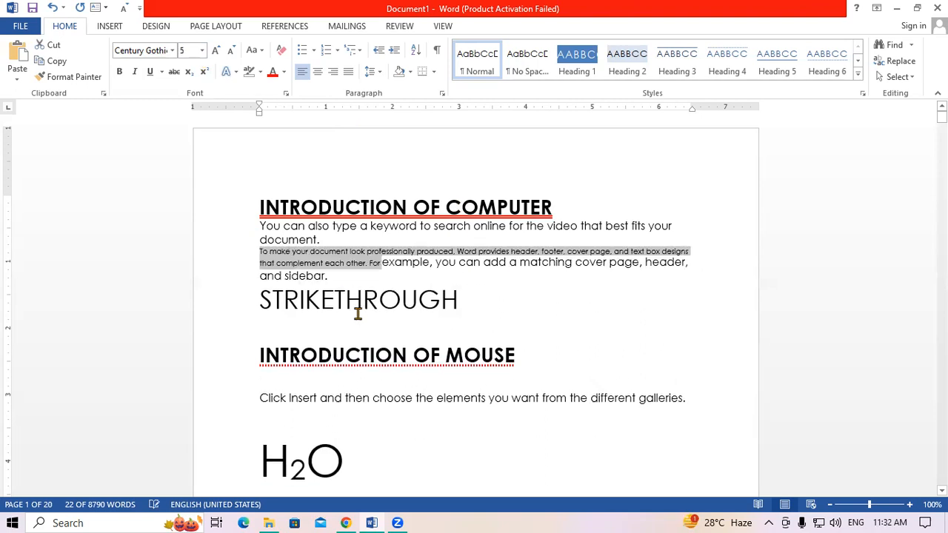
pyautogui.hotkey('ctrl', 'shift', '.')
pyautogui.hotkey('ctrl', 'shift', '.')
pyautogui.hotkey('ctrl', 'shift', '.')
pyautogui.hotkey('ctrl', 'shift', '.')
pyautogui.hotkey('ctrl', 'shift', '.')
pyautogui.hotkey('ctrl', 'shift', '.')
pyautogui.hotkey('ctrl', 'shift', '.')
pyautogui.hotkey('ctrl', 'shift', '.')
pyautogui.hotkey('ctrl', 'shift', '.')
pyautogui.hotkey('ctrl', 'shift', '.')
pyautogui.hotkey('ctrl', 'shift', '.')
pyautogui.hotkey('ctrl', 'shift', '.')
pyautogui.hotkey('ctrl', 'shift', '.')
pyautogui.hotkey('ctrl', 'shift', '.')
pyautogui.hotkey('ctrl', 'shift', '.')
pyautogui.hotkey('ctrl', 'shift', '.')
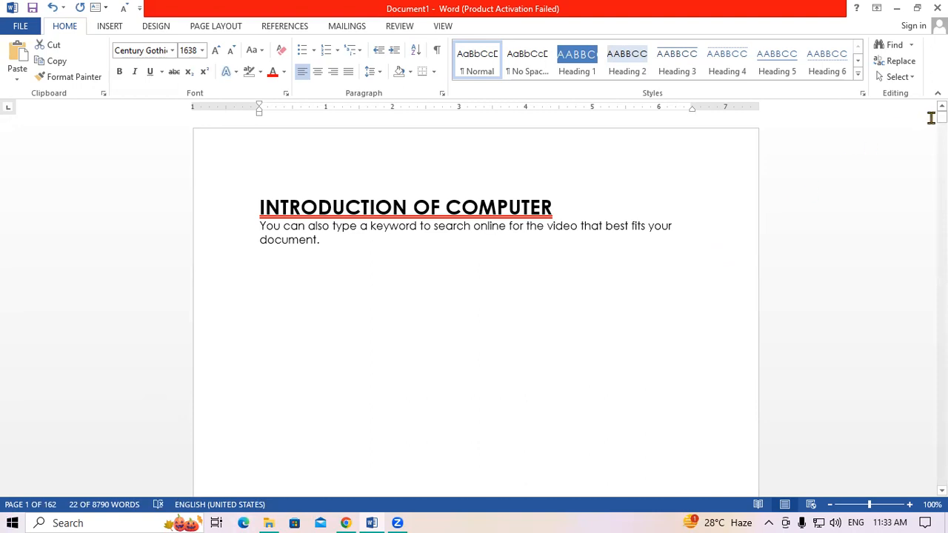
# - Shrink the whole document to 9 pt, undo back to the large text, and close Document1
pyautogui.moveTo(941, 117); pyautogui.dragTo(941, 122)
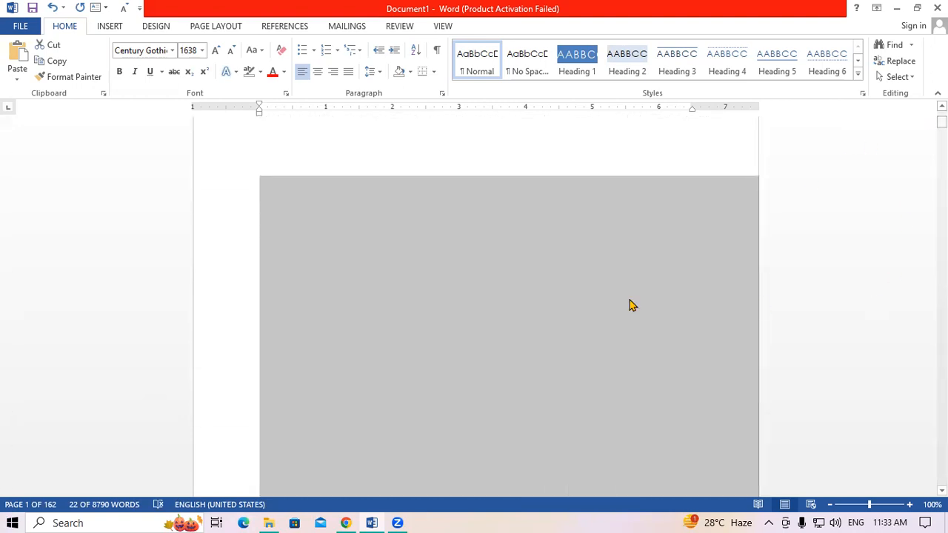
pyautogui.scroll(6, 591, 326)
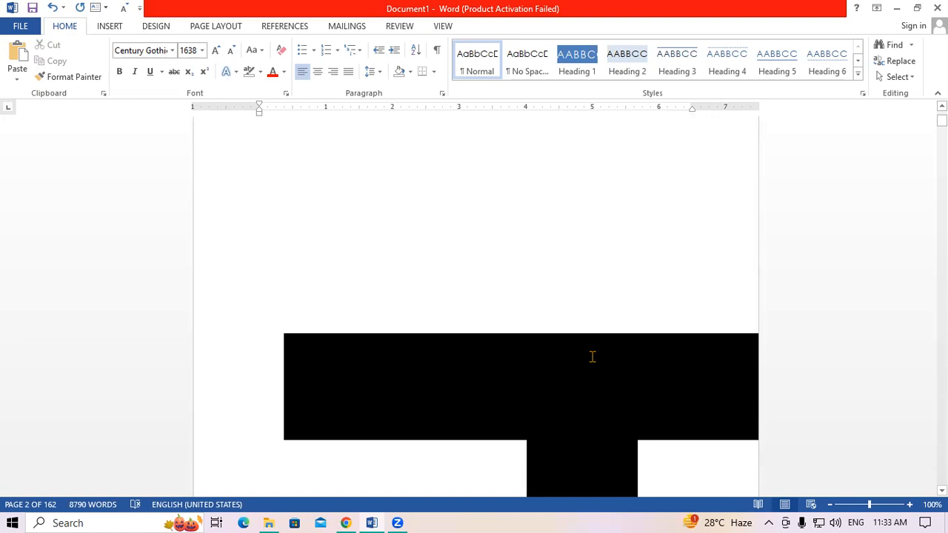
pyautogui.hotkey('ctrl', 'a')
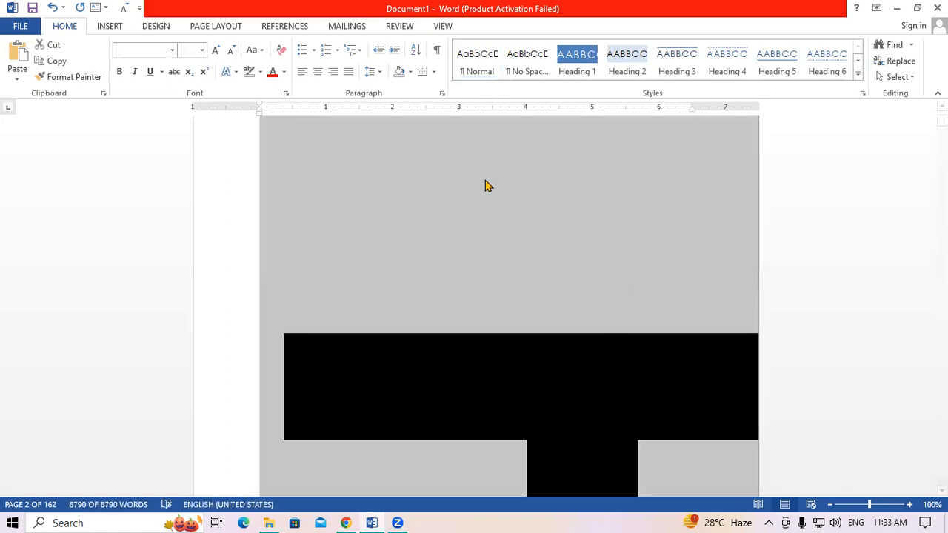
pyautogui.click(201, 51)
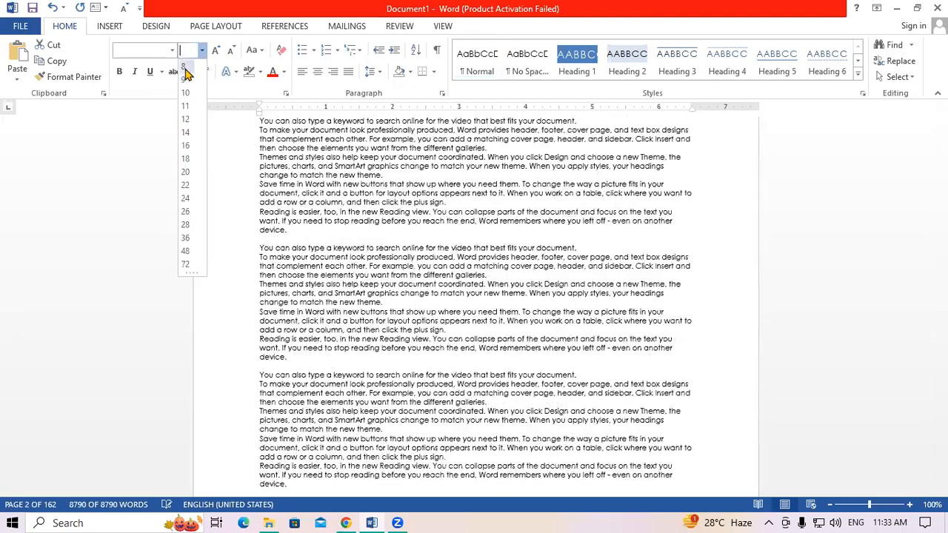
pyautogui.click(185, 80)
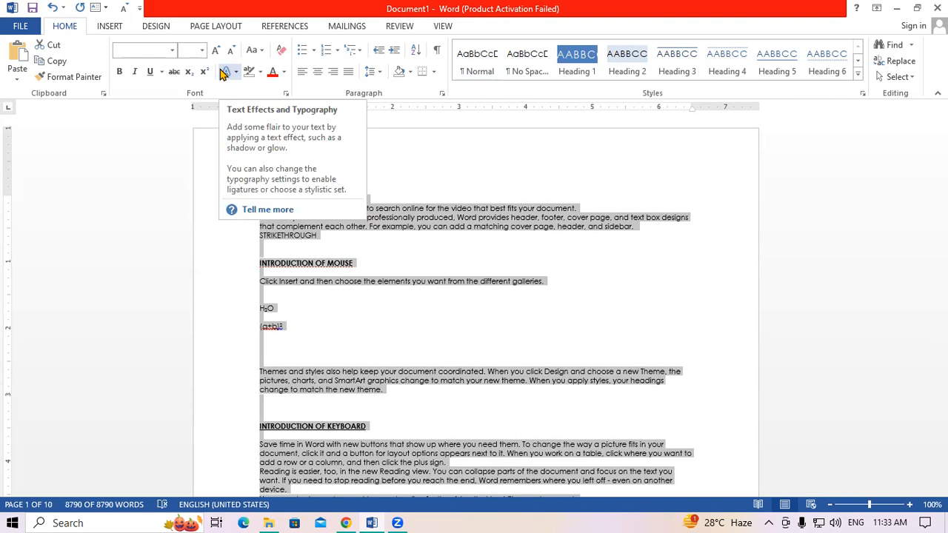
pyautogui.click(428, 299)
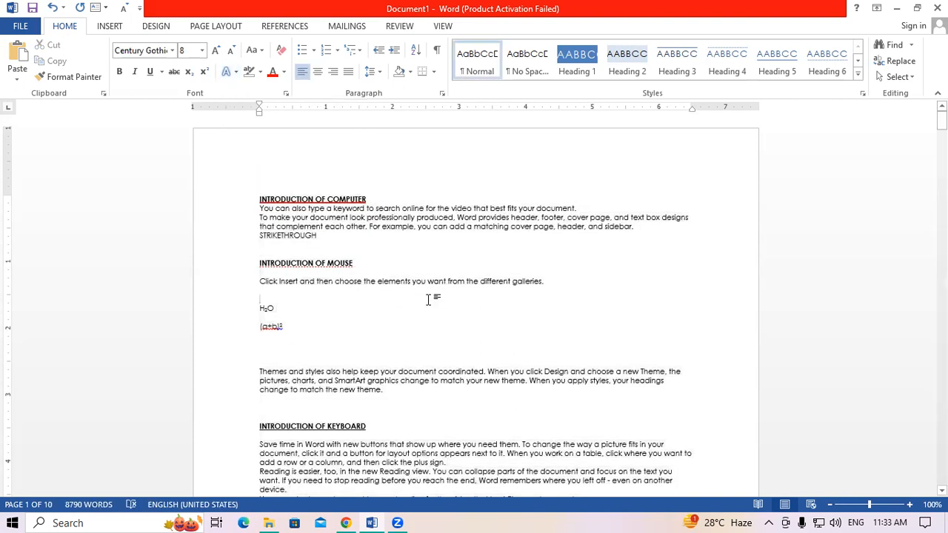
pyautogui.hotkey('ctrl', 'z')
pyautogui.hotkey('ctrl', 'z')
pyautogui.hotkey('ctrl', 'z')
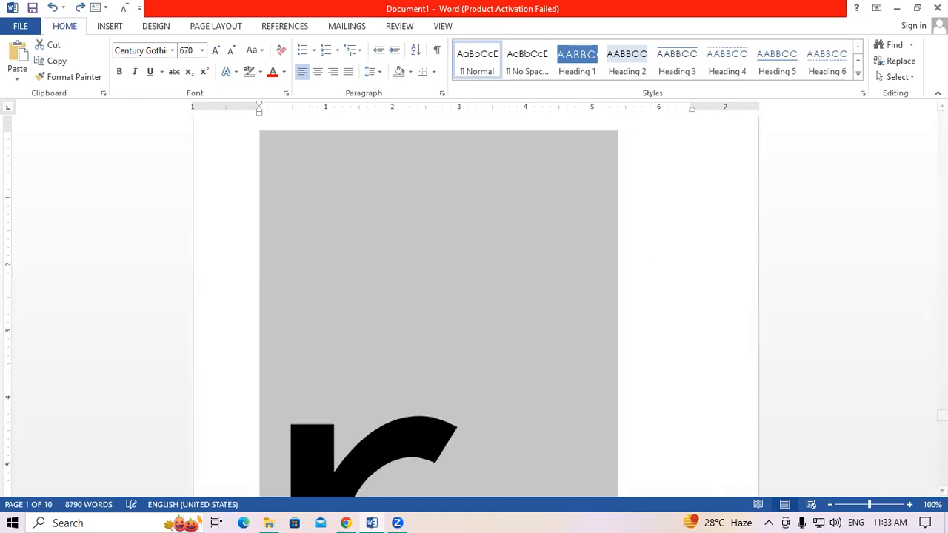
pyautogui.click(938, 7)
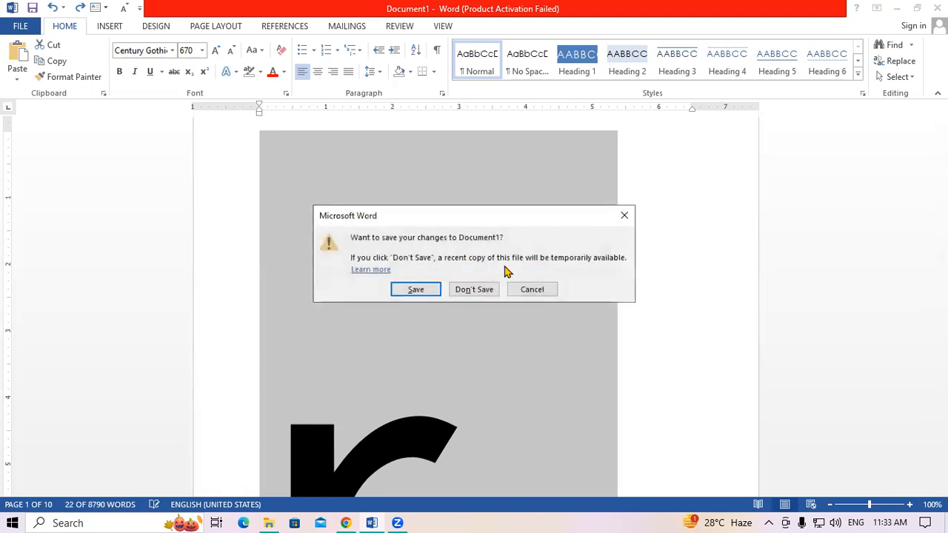
# - Discard Document1's changes and relaunch Word with 'winword' into a new blank document
pyautogui.click(478, 292)
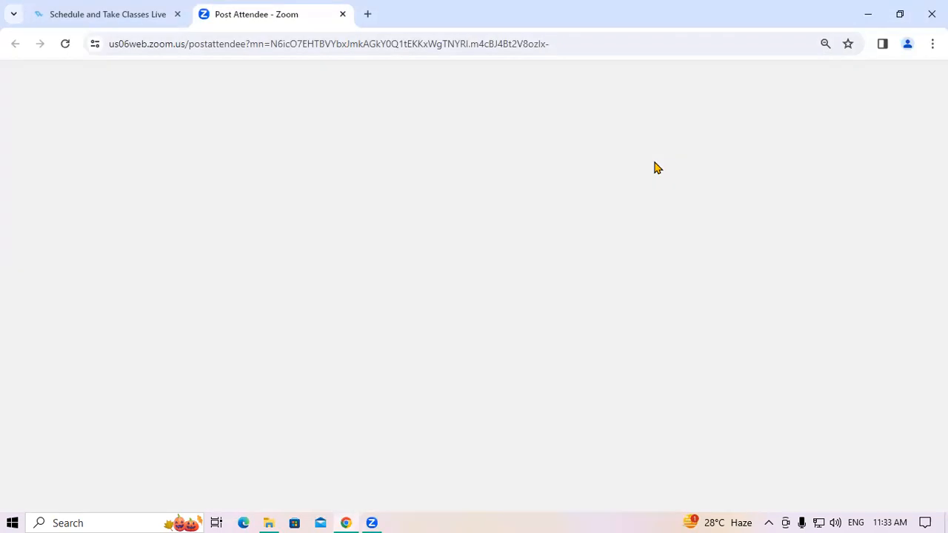
pyautogui.press('super+r')
pyautogui.press('Return')
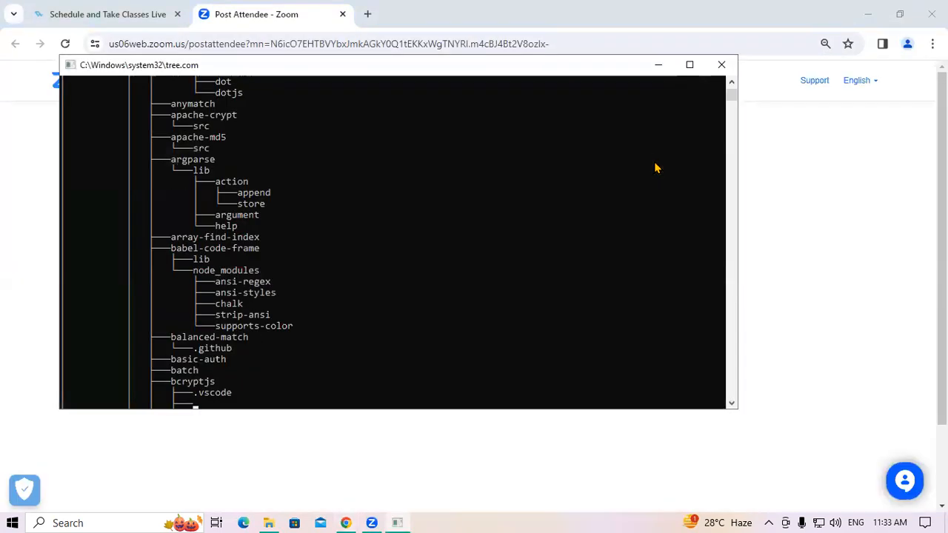
pyautogui.press('super+r')
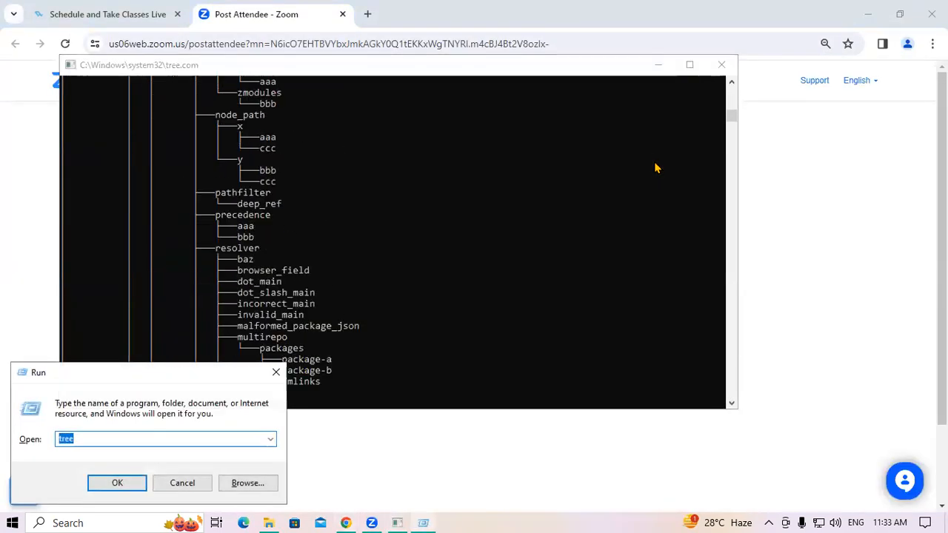
pyautogui.write('w')
pyautogui.press('Down')
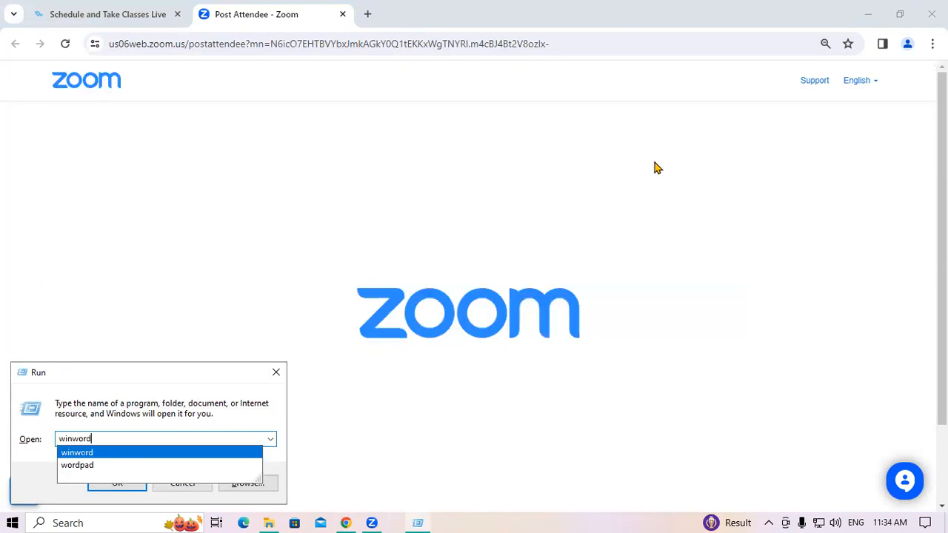
pyautogui.press('Return')
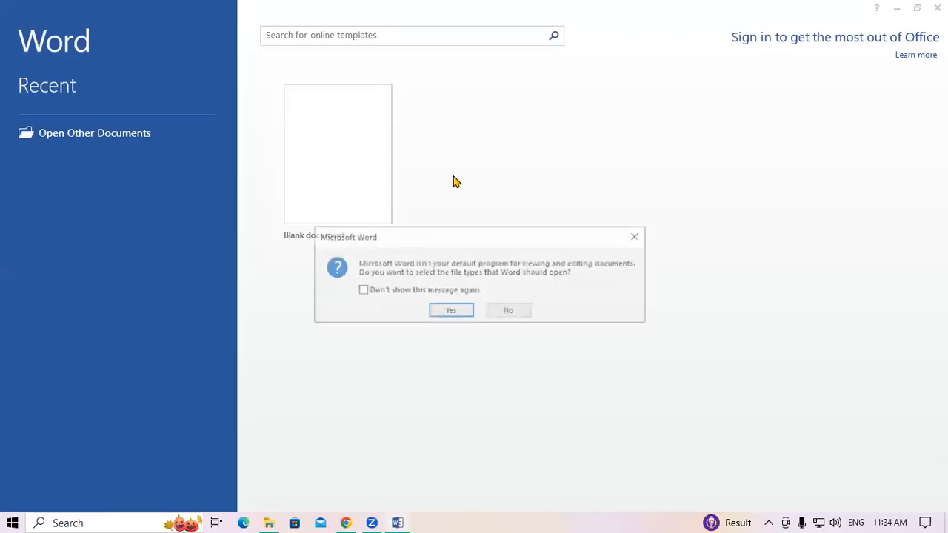
pyautogui.click(638, 236)
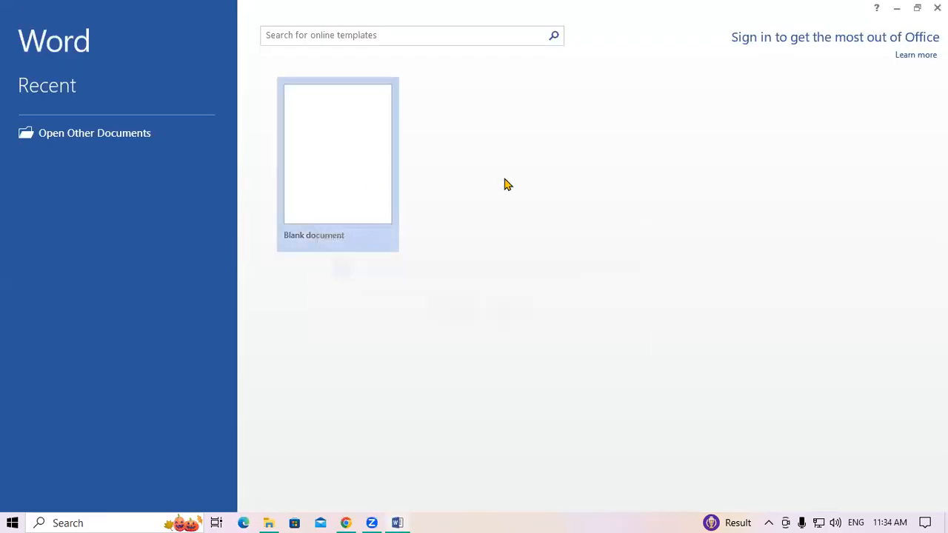
pyautogui.click(360, 168)
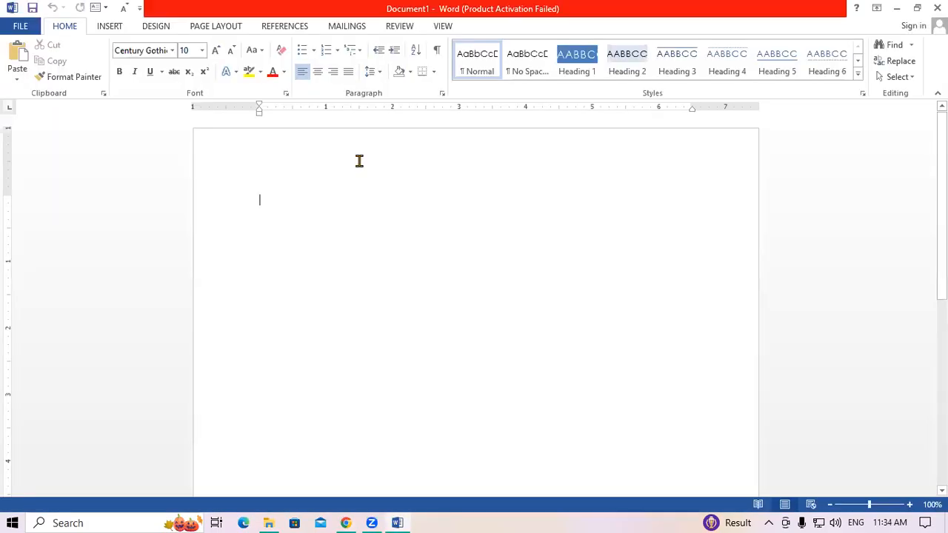
# - Dismiss the activation prompt and type INDIA on the blank page
pyautogui.click(628, 106)
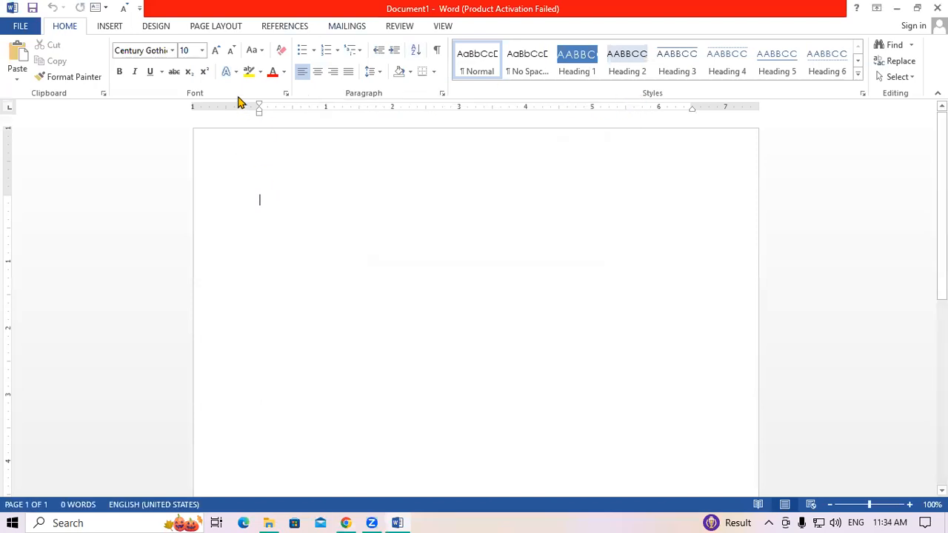
pyautogui.click(235, 73)
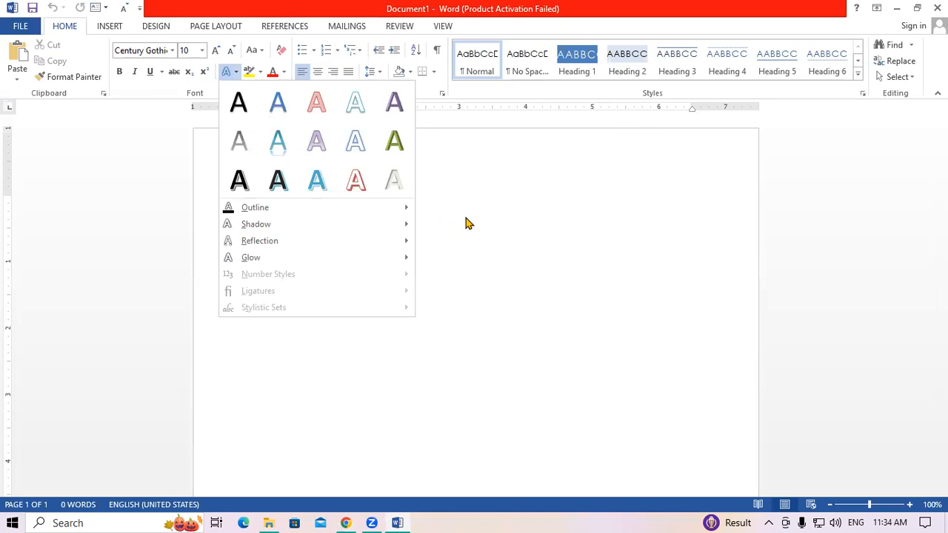
pyautogui.click(470, 218)
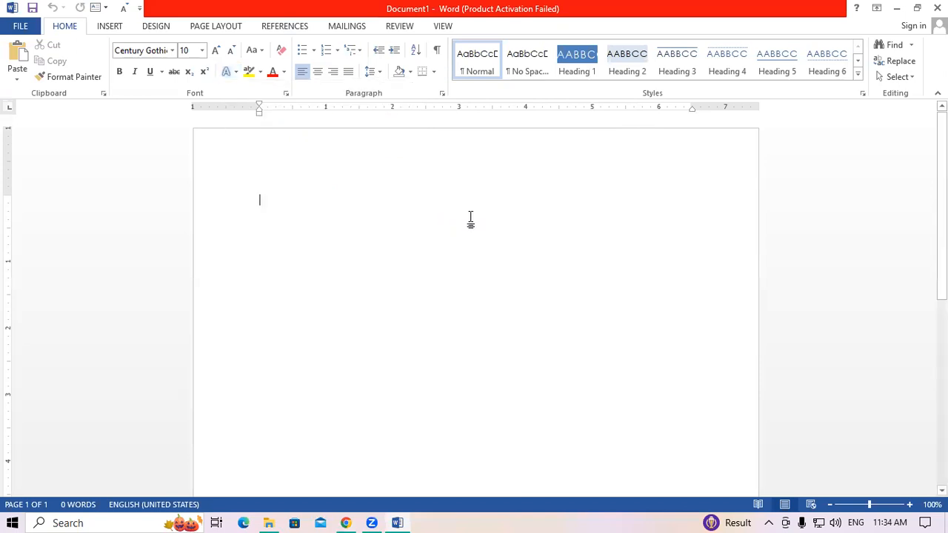
pyautogui.write('i')
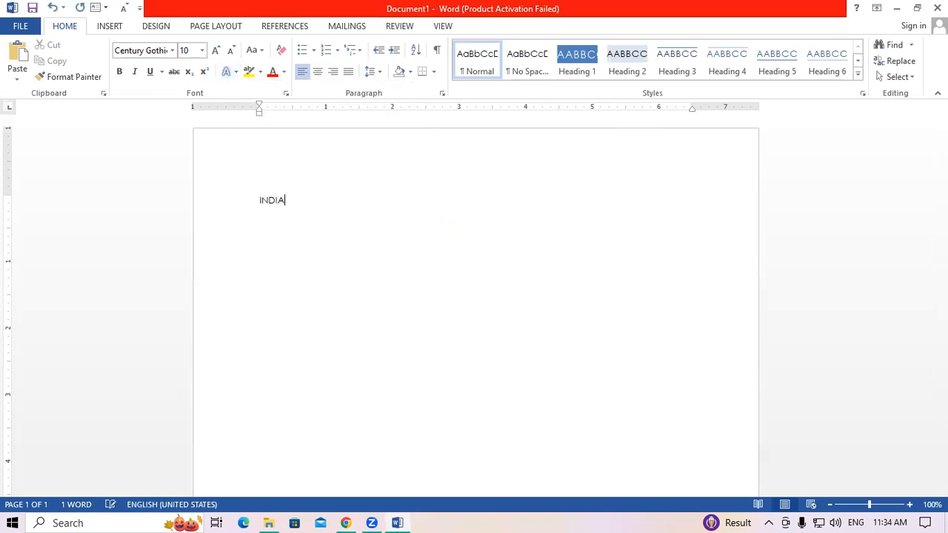
# - Select INDIA and enlarge it to 150 pt
pyautogui.hotkey('shift', 'Left')
pyautogui.hotkey('ctrl', 'a')
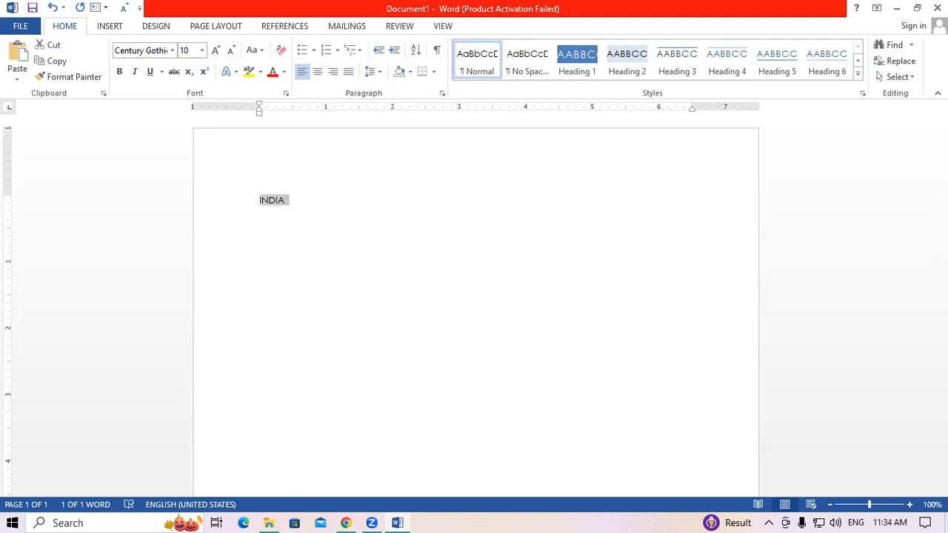
pyautogui.hotkey('ctrl', 'shift', '.')
pyautogui.hotkey('ctrl', 'shift', '.')
pyautogui.hotkey('ctrl', 'shift', '.')
pyautogui.hotkey('ctrl', 'shift', '.')
pyautogui.hotkey('ctrl', 'shift', '.')
pyautogui.hotkey('ctrl', 'shift', '.')
pyautogui.hotkey('ctrl', 'shift', '.')
pyautogui.hotkey('ctrl', 'shift', '.')
pyautogui.hotkey('ctrl', 'shift', '.')
pyautogui.hotkey('ctrl', 'shift', '.')
pyautogui.hotkey('ctrl', 'shift', '.')
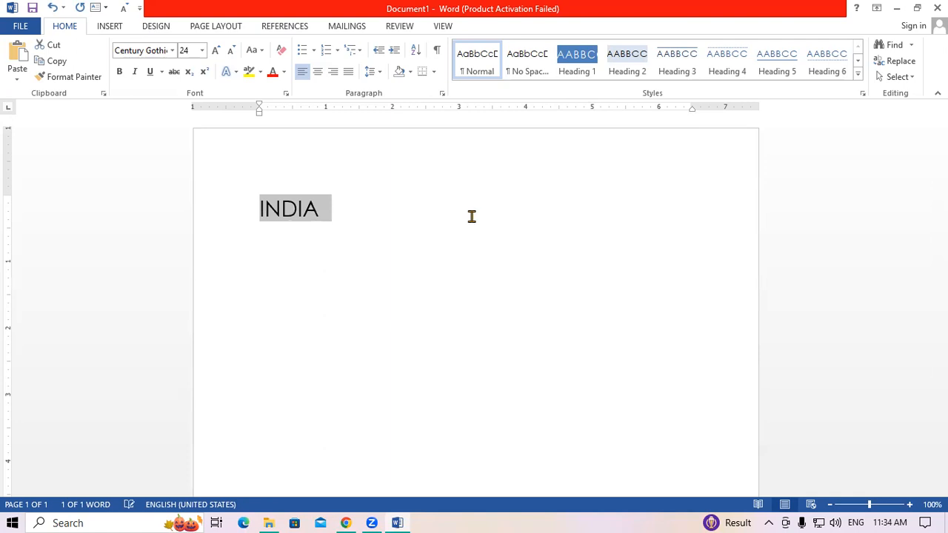
pyautogui.hotkey('ctrl', 'shift', '.')
pyautogui.hotkey('ctrl', 'shift', '.')
pyautogui.hotkey('ctrl', 'shift', '.')
pyautogui.hotkey('ctrl', 'shift', '.')
pyautogui.hotkey('ctrl', 'shift', '.')
pyautogui.hotkey('ctrl', 'shift', '.')
pyautogui.hotkey('ctrl', 'shift', '.')
pyautogui.hotkey('ctrl', 'shift', '.')
pyautogui.hotkey('ctrl', 'shift', '.')
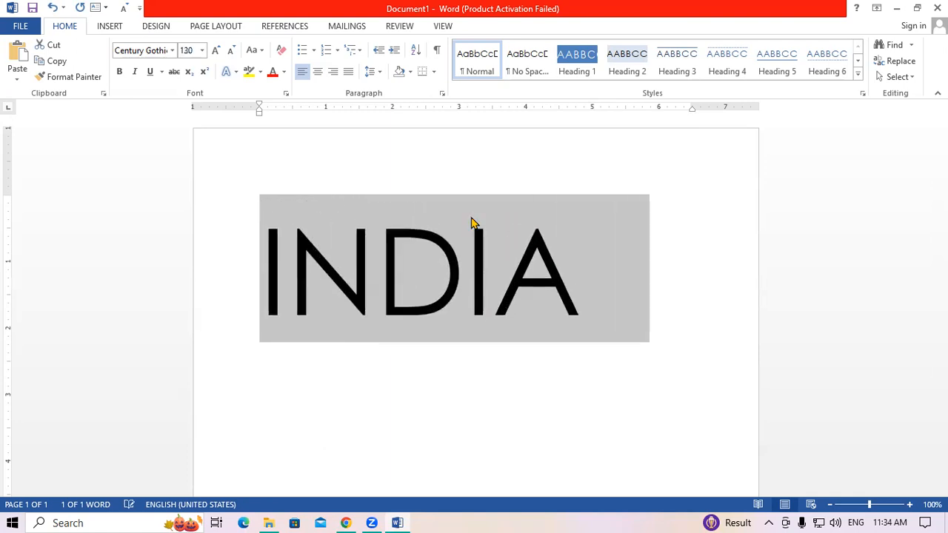
pyautogui.hotkey('ctrl', 'shift', '.')
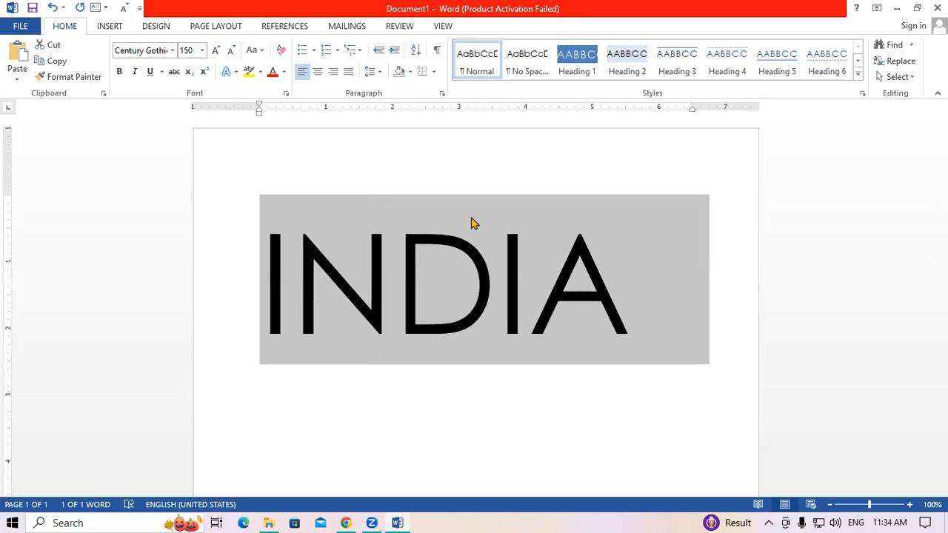
# - Move INDIA back up to the first line of the page
pyautogui.click(394, 245)
pyautogui.click(268, 258)
pyautogui.press('Return')
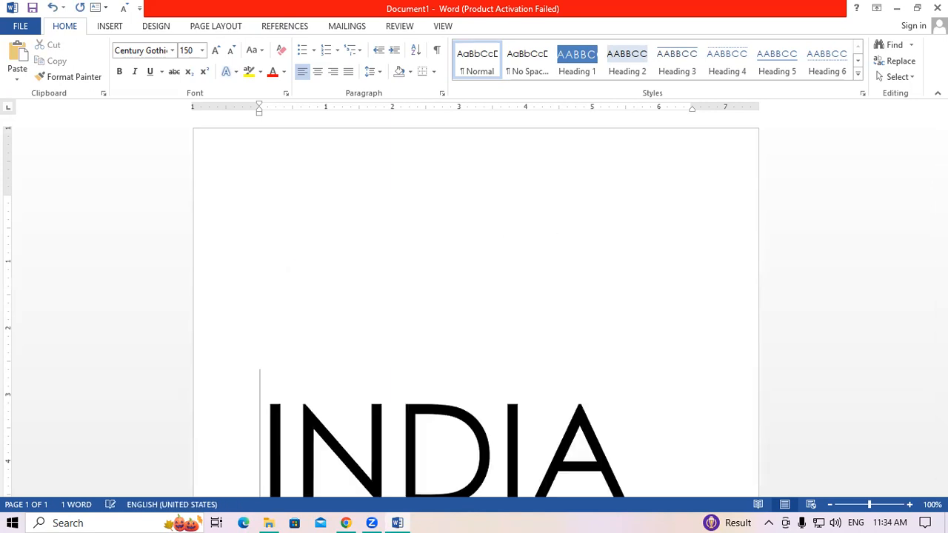
pyautogui.press('BackSpace')
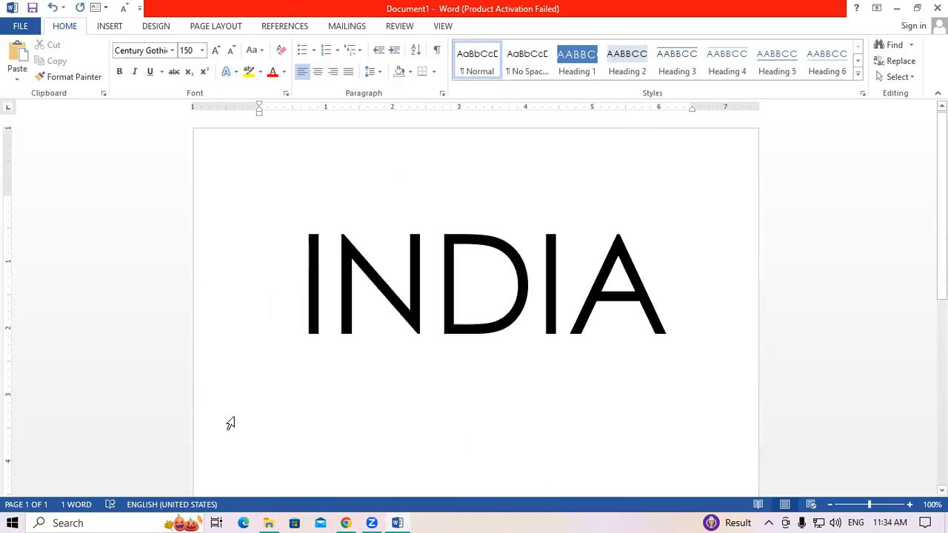
# - Apply the black shadowed text effect preset to INDIA and give it a yellow outline
pyautogui.moveTo(299, 276); pyautogui.dragTo(670, 294)
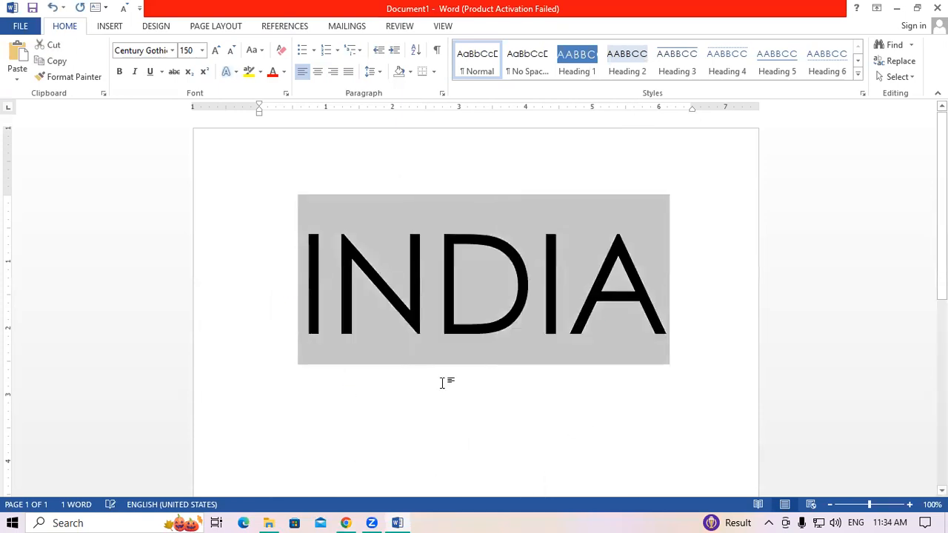
pyautogui.click(234, 71)
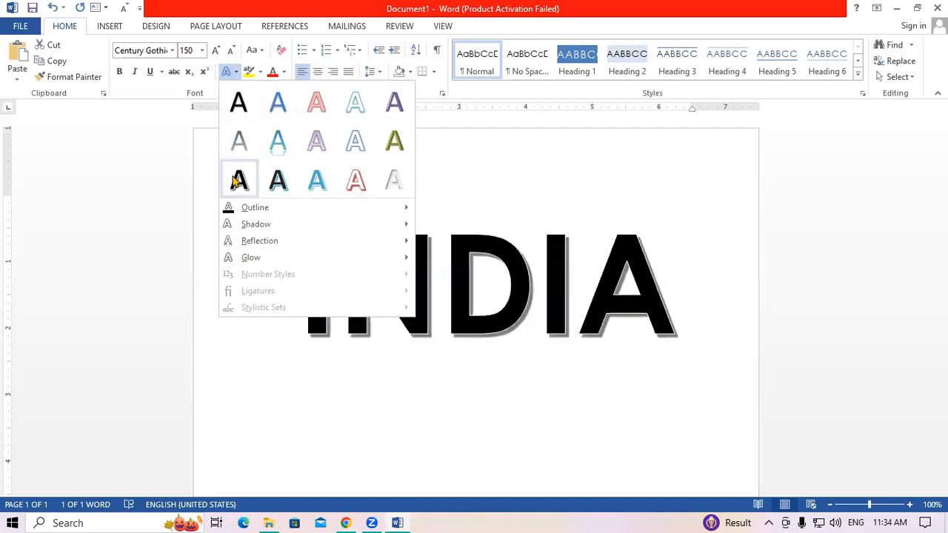
pyautogui.click(237, 180)
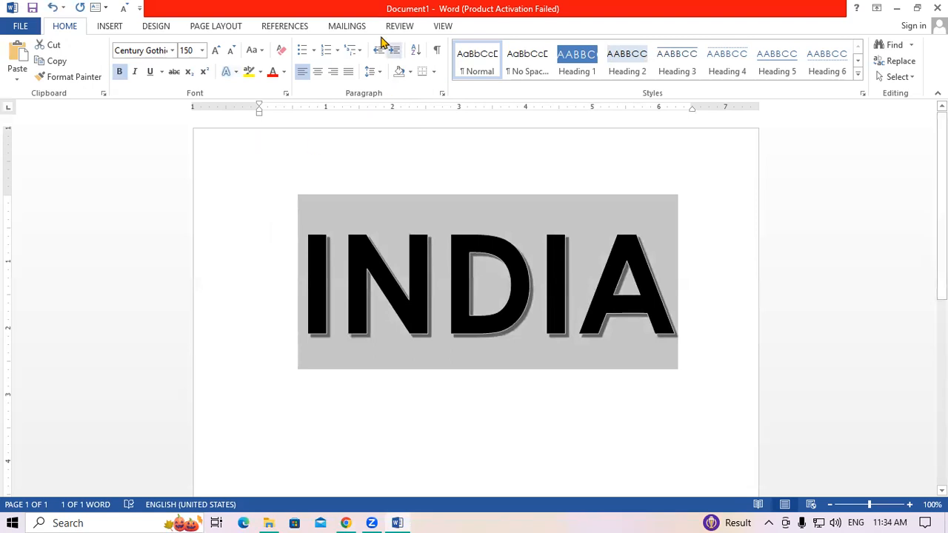
pyautogui.click(228, 72)
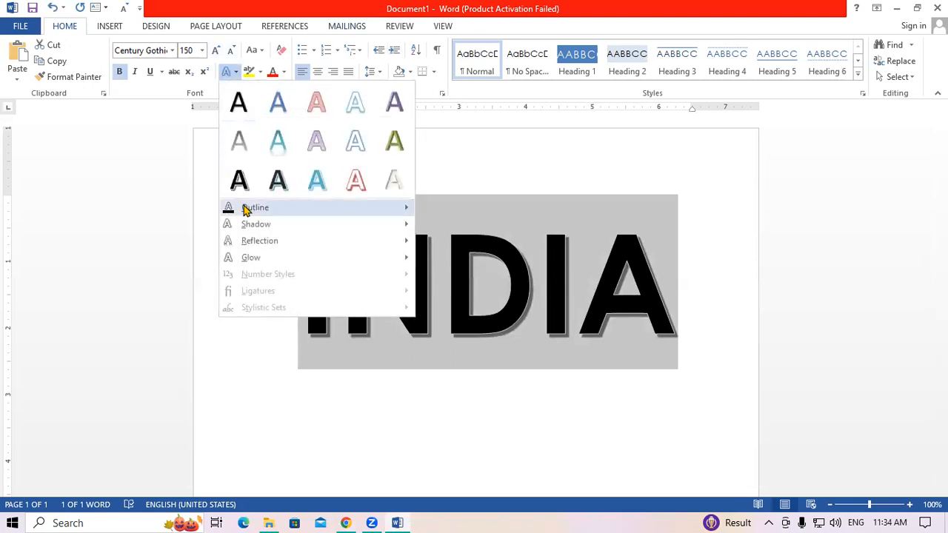
pyautogui.moveTo(288, 212)
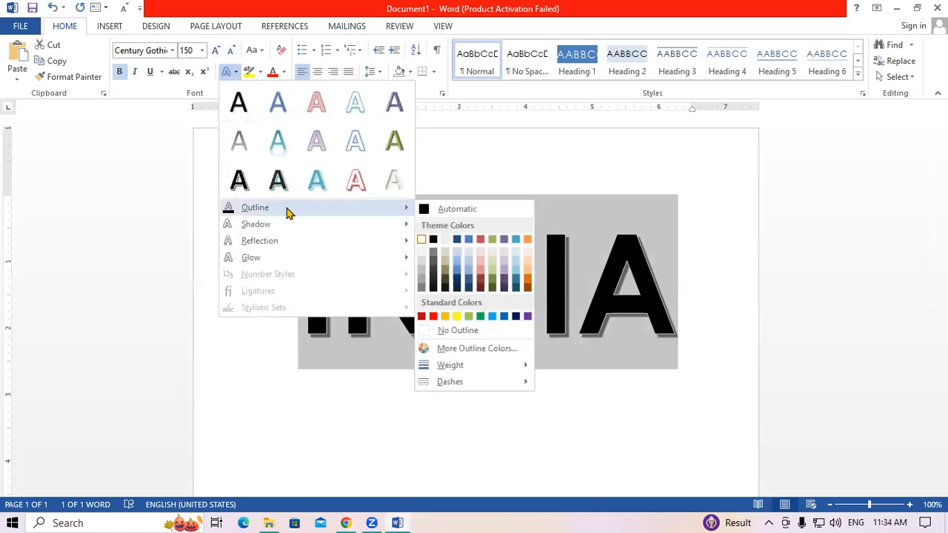
pyautogui.click(457, 317)
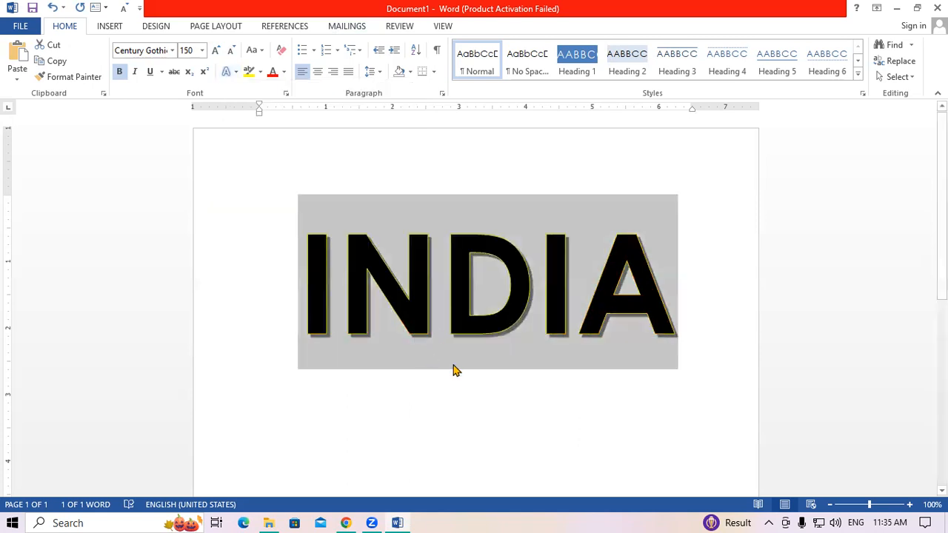
pyautogui.click(560, 392)
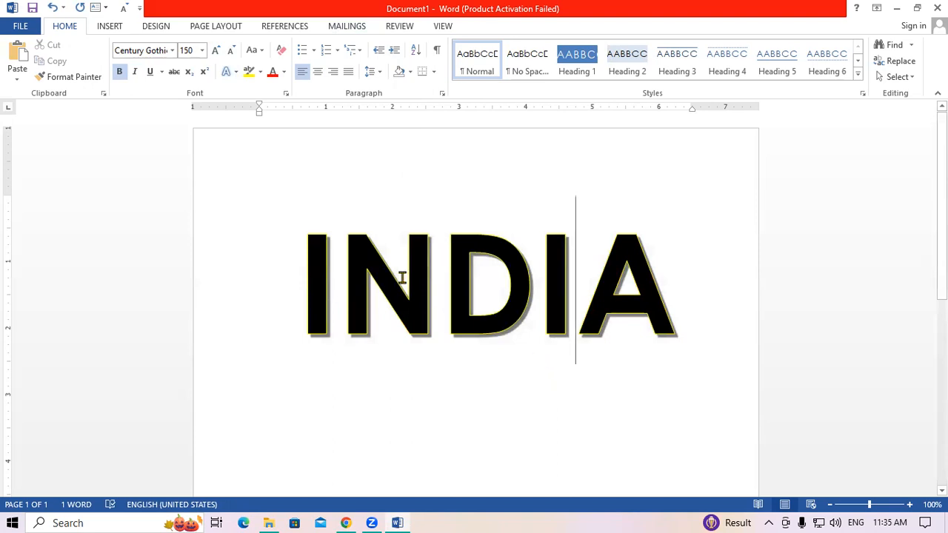
# - Make INDIA bold and switch its outline to green
pyautogui.moveTo(308, 255); pyautogui.dragTo(670, 276)
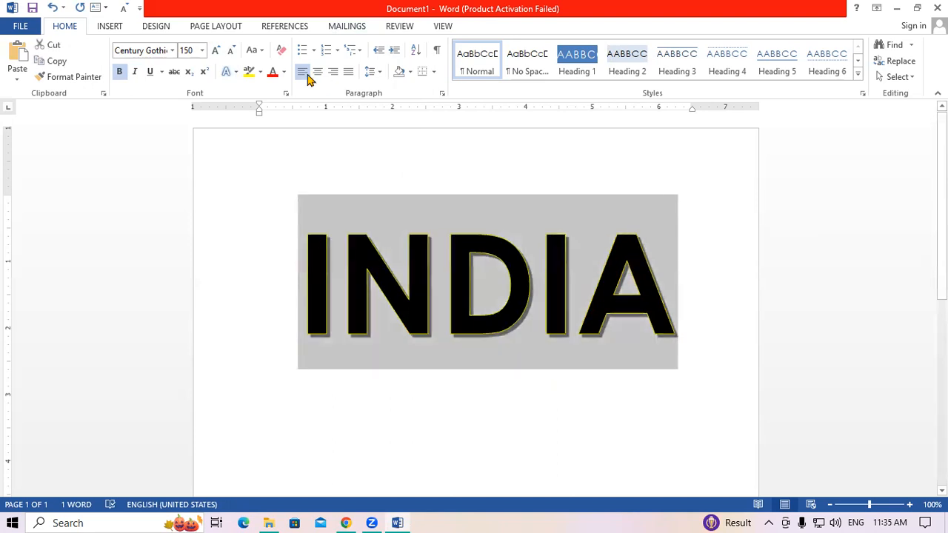
pyautogui.click(261, 72)
pyautogui.click(253, 148)
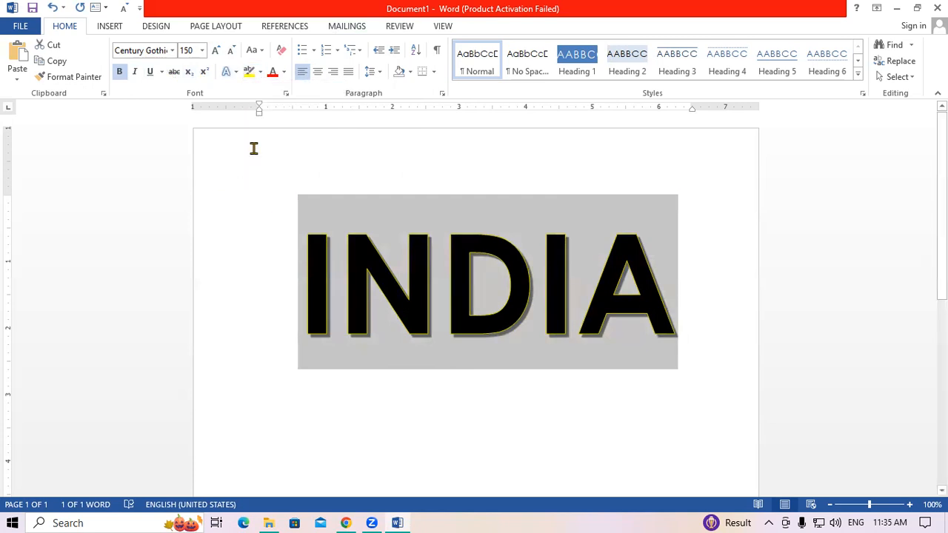
pyautogui.click(227, 72)
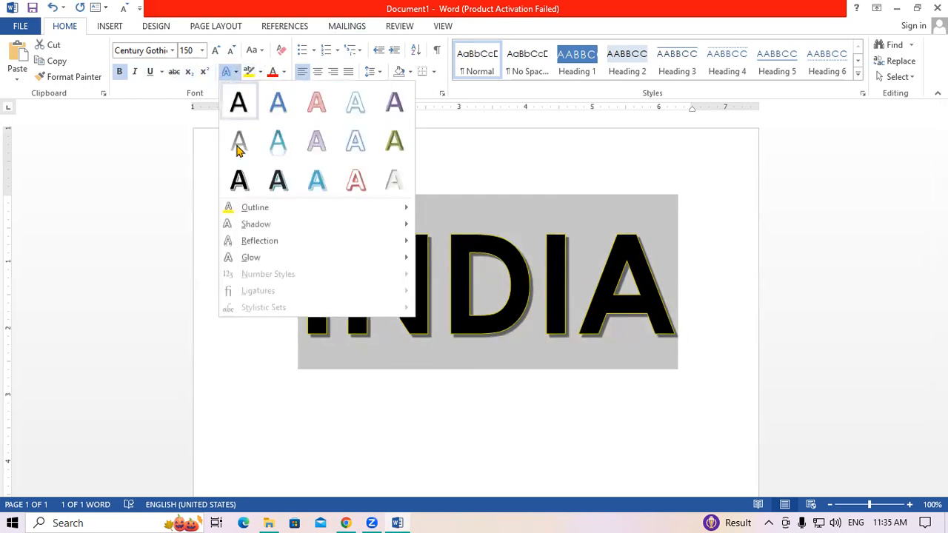
pyautogui.moveTo(249, 209)
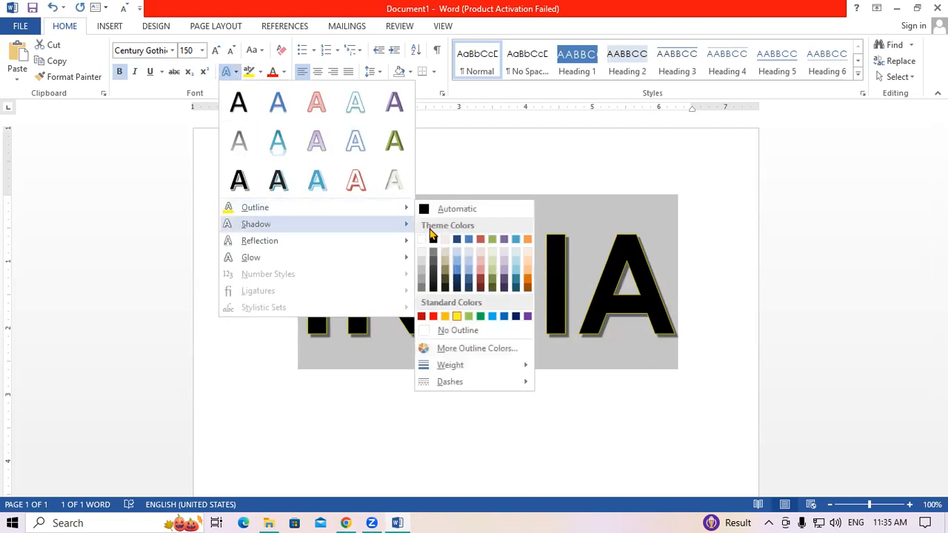
pyautogui.click(480, 315)
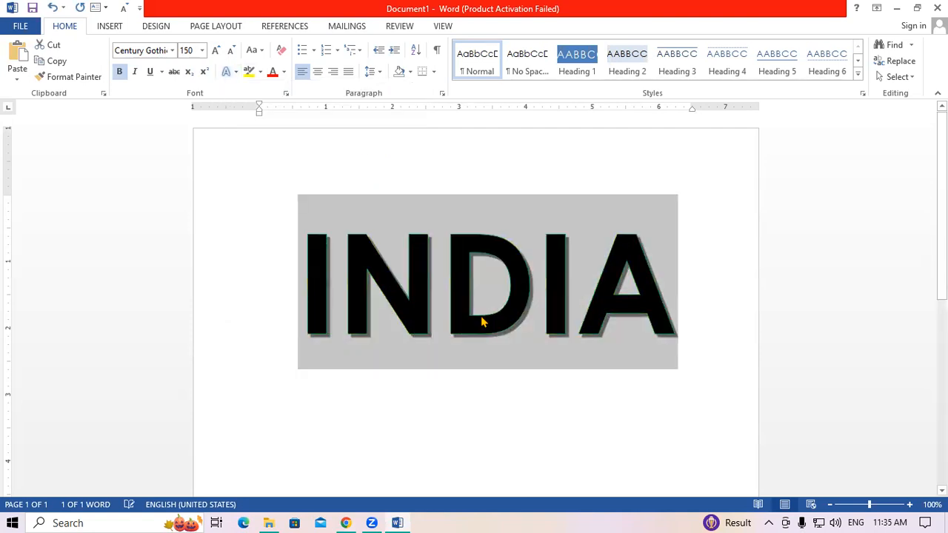
pyautogui.click(491, 399)
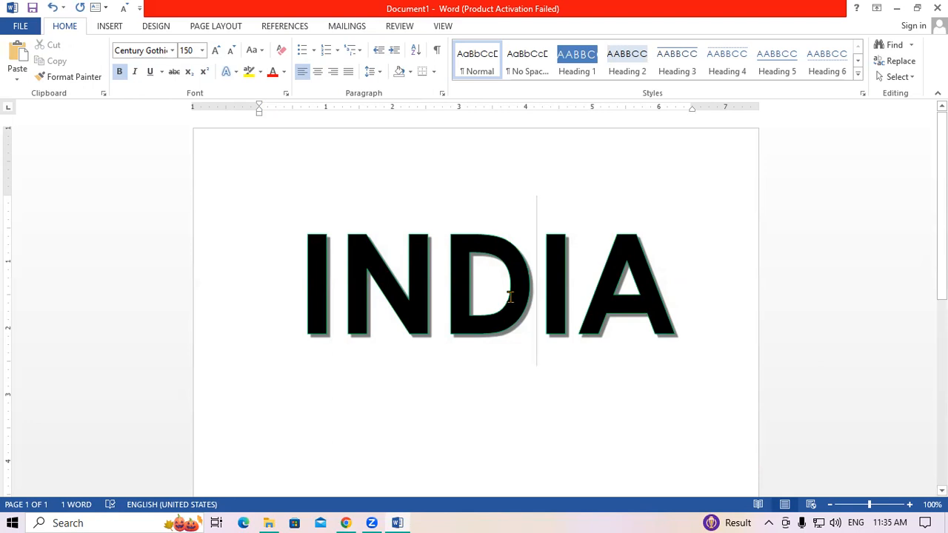
# - Change INDIA's outline colour to red
pyautogui.moveTo(273, 260); pyautogui.dragTo(627, 281)
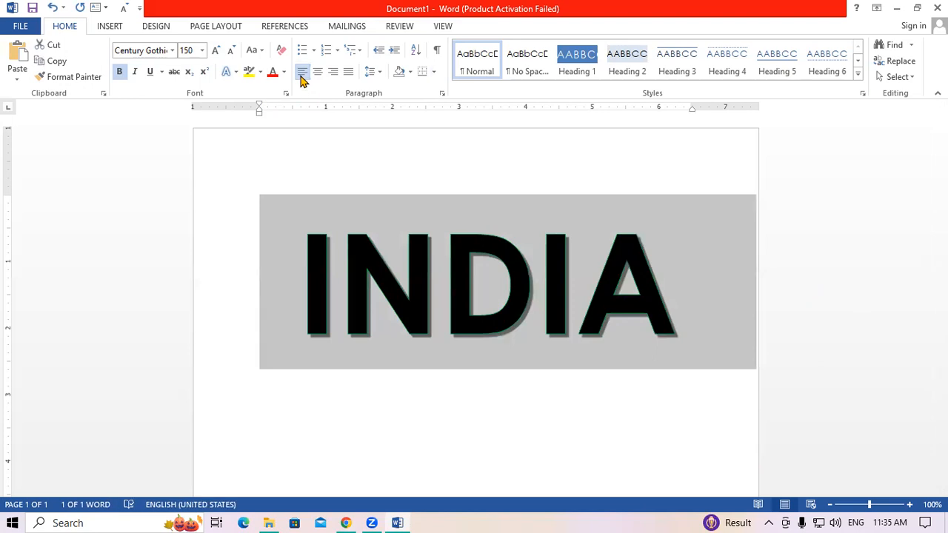
pyautogui.click(236, 72)
pyautogui.moveTo(276, 212)
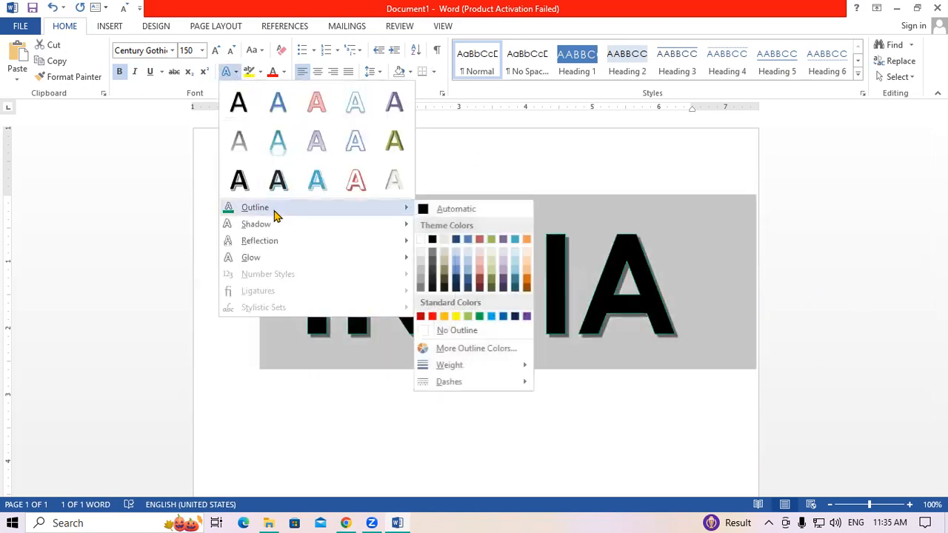
pyautogui.click(433, 316)
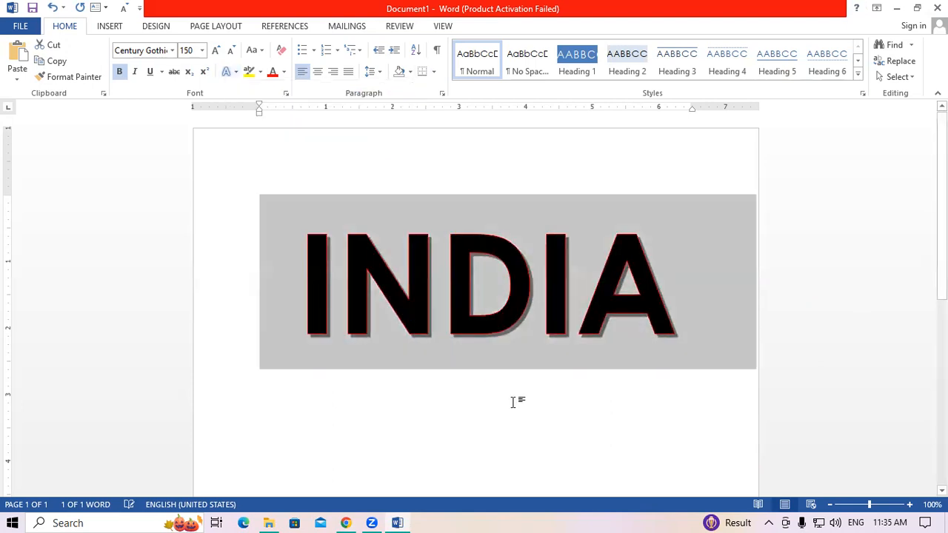
pyautogui.click(517, 405)
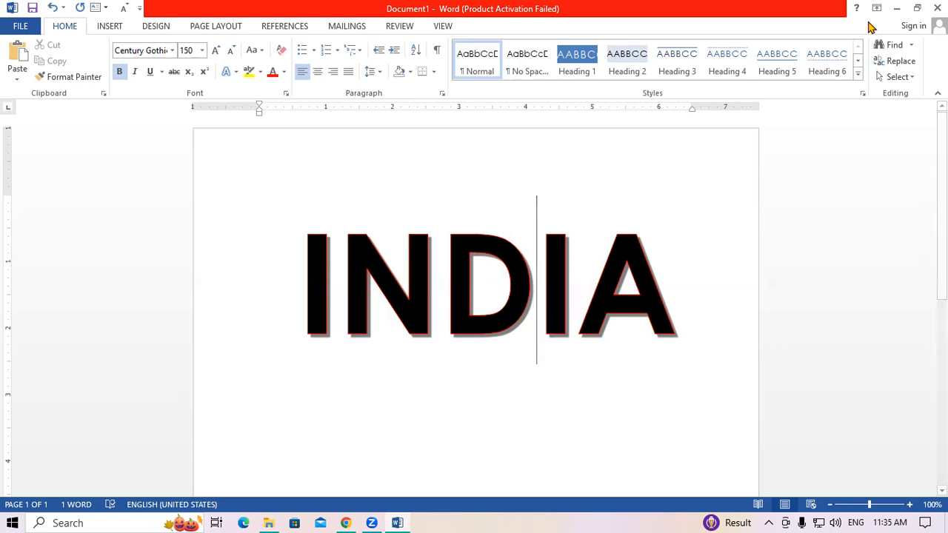
# - Replace INDIA's drop shadow with a perspective shadow, then reselect the word
pyautogui.doubleClick(402, 288)
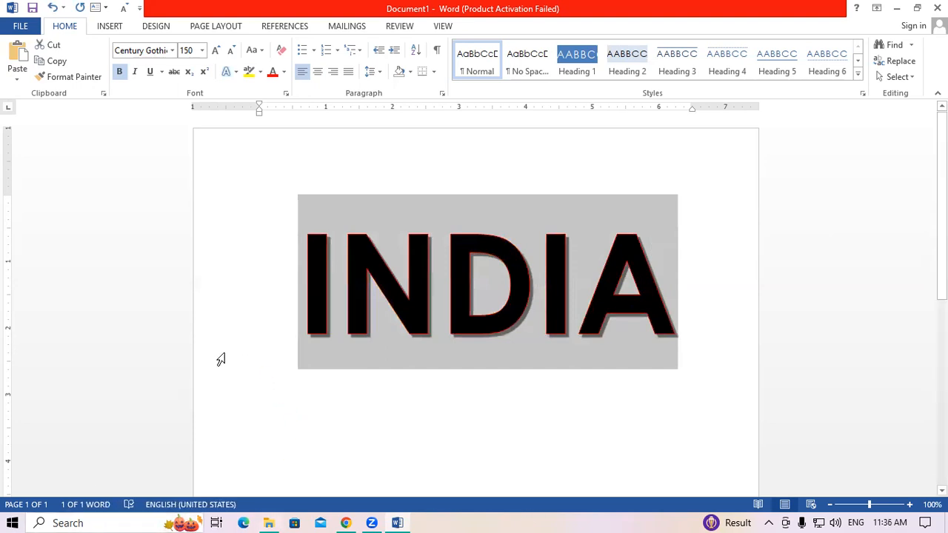
pyautogui.click(236, 72)
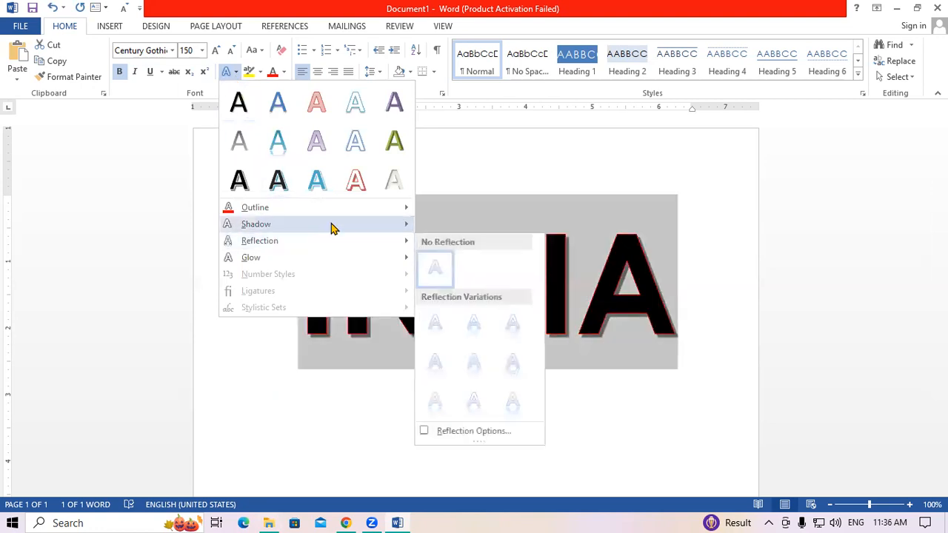
pyautogui.moveTo(330, 224)
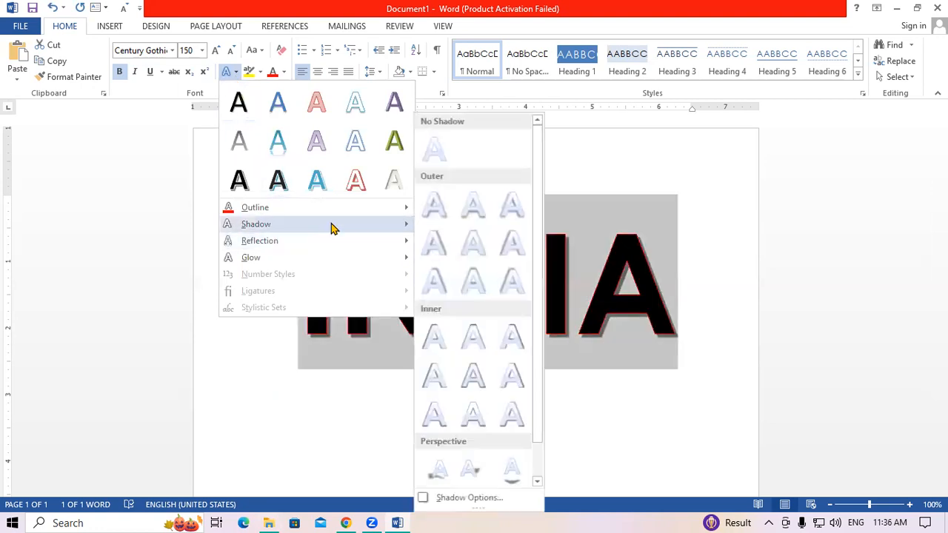
pyautogui.click(510, 470)
pyautogui.click(694, 438)
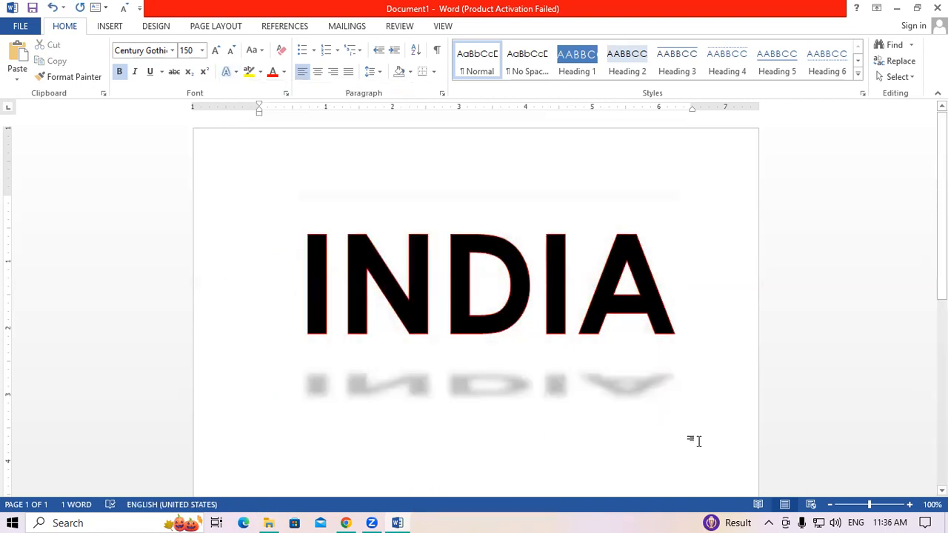
pyautogui.moveTo(314, 286); pyautogui.dragTo(656, 316)
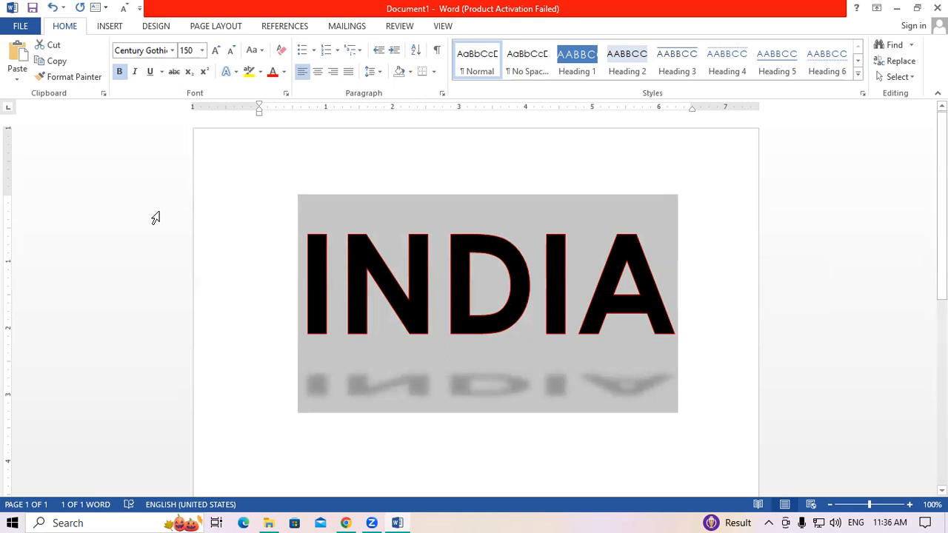
# - Try a full-length reflection under INDIA
pyautogui.click(228, 73)
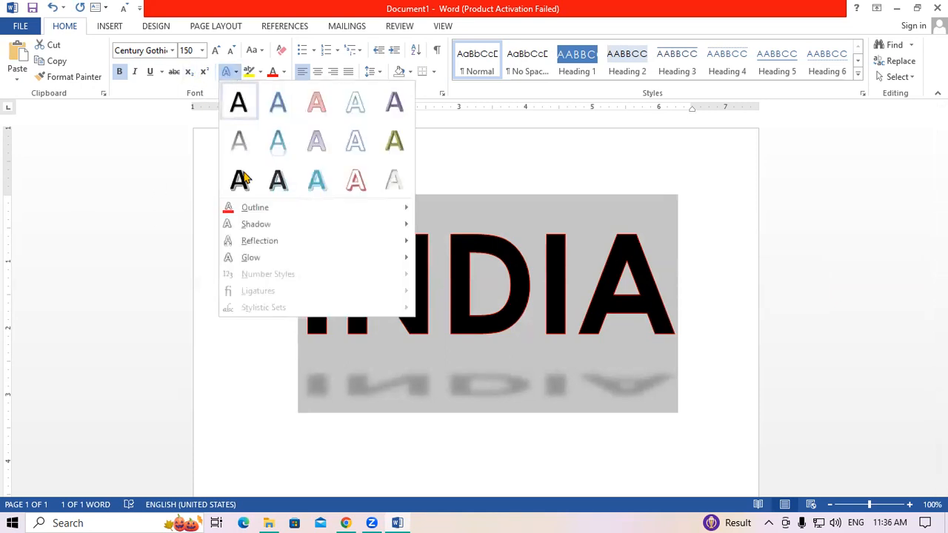
pyautogui.moveTo(271, 241)
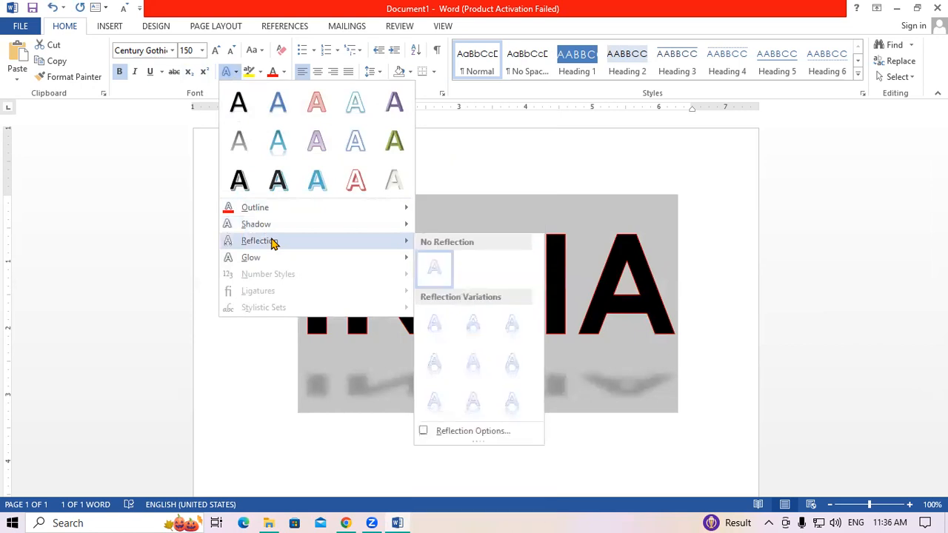
pyautogui.click(433, 402)
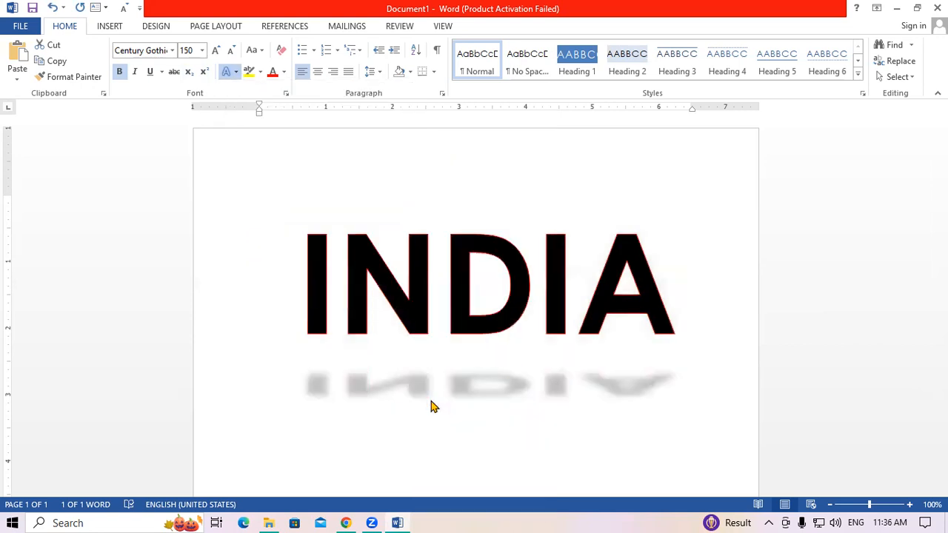
pyautogui.click(699, 304)
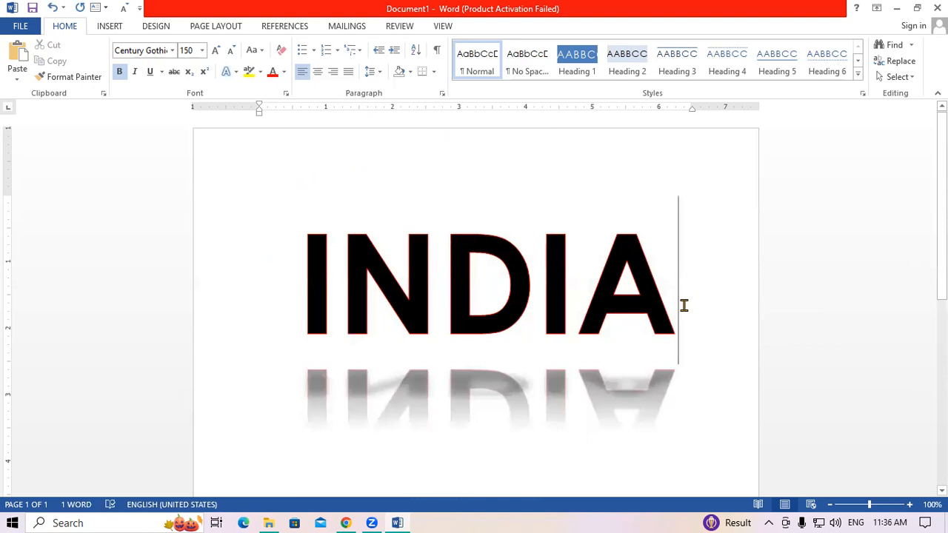
pyautogui.moveTo(302, 272); pyautogui.dragTo(675, 292)
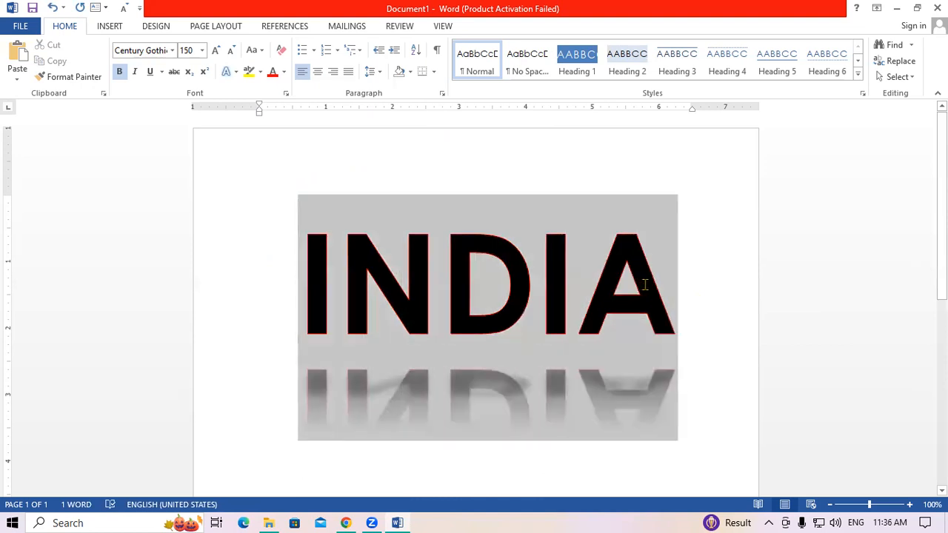
# - Switch INDIA to a smaller, blurred reflection variation
pyautogui.click(234, 71)
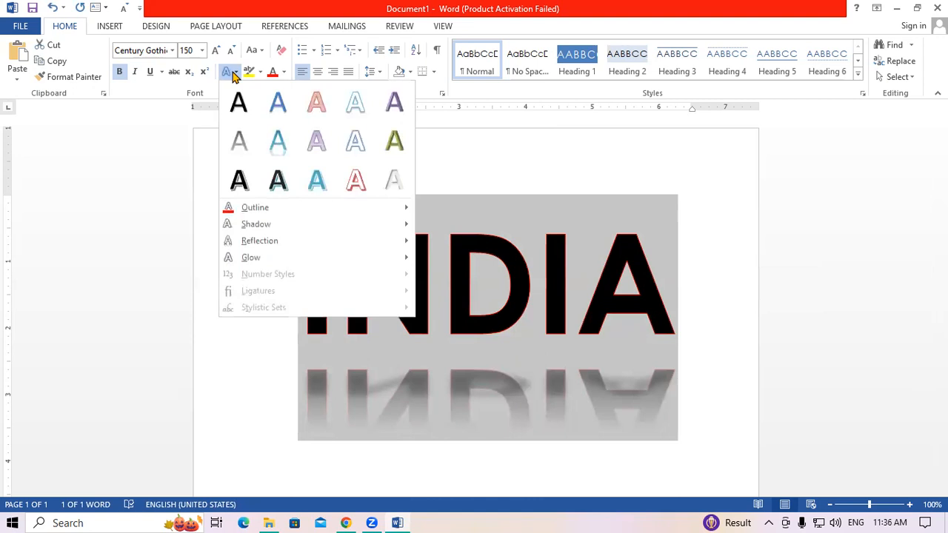
pyautogui.moveTo(270, 243)
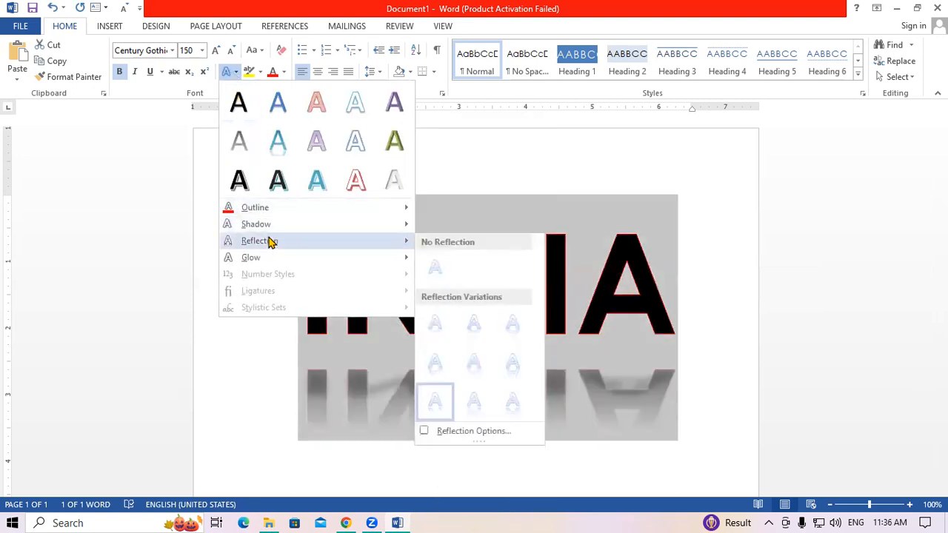
pyautogui.moveTo(248, 259)
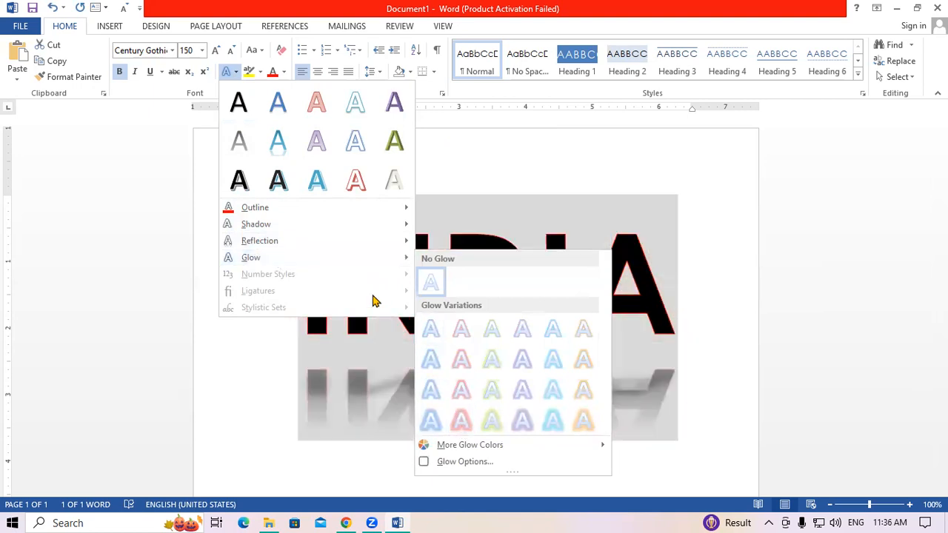
pyautogui.moveTo(355, 244)
pyautogui.click(435, 268)
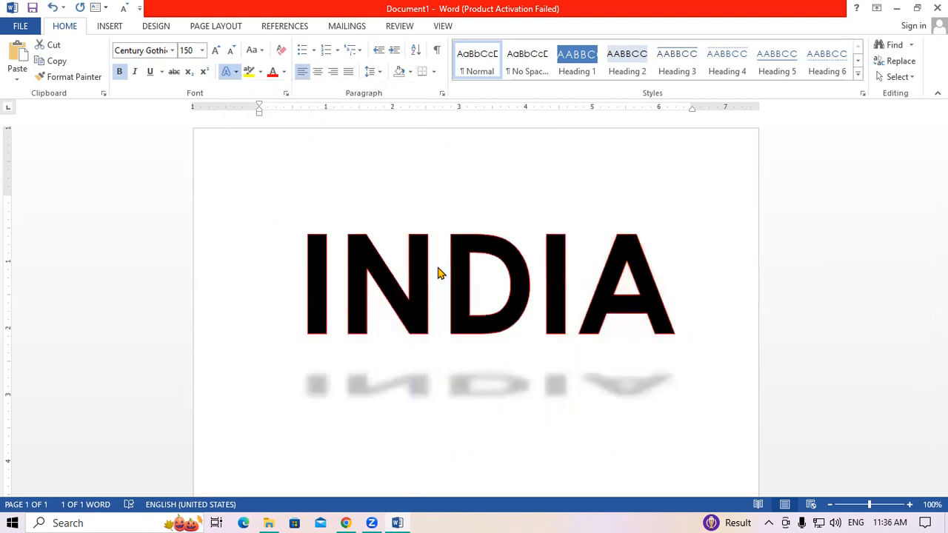
pyautogui.click(224, 71)
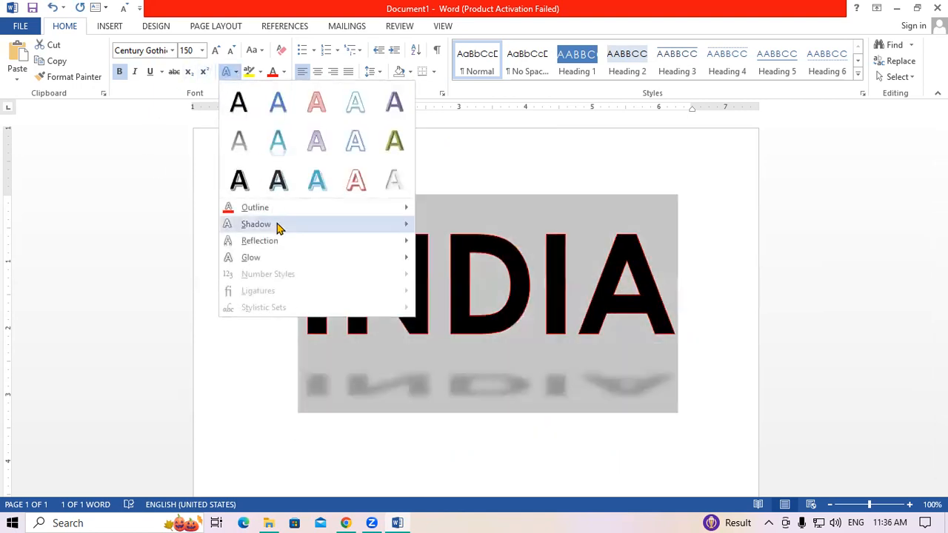
# - Set INDIA's shadow to No Shadow and apply the largest red glow variation
pyautogui.moveTo(274, 224)
pyautogui.click(433, 153)
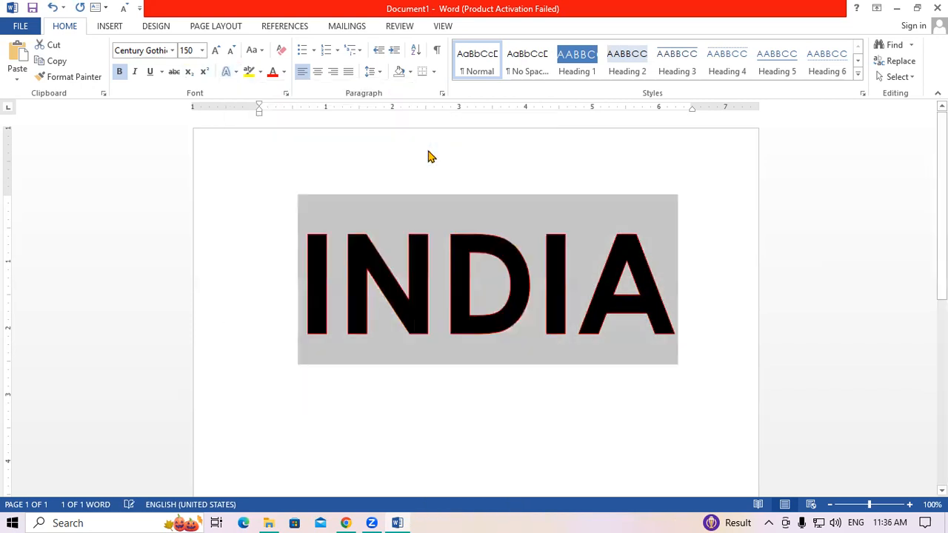
pyautogui.click(234, 71)
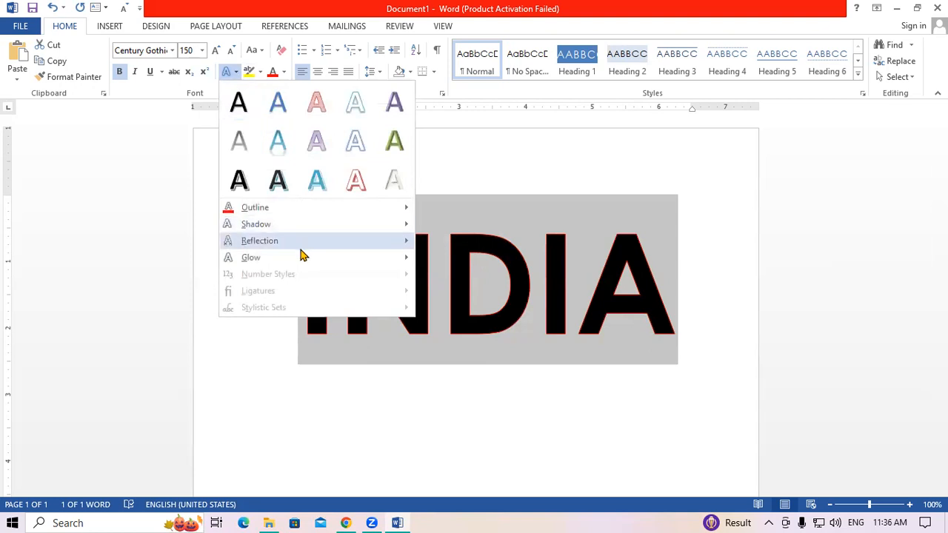
pyautogui.moveTo(348, 263)
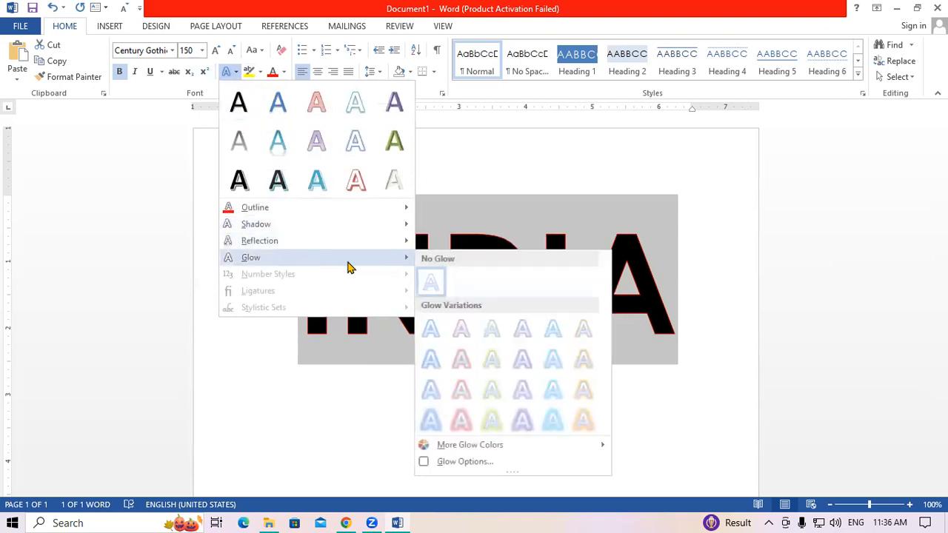
pyautogui.click(462, 420)
pyautogui.click(720, 325)
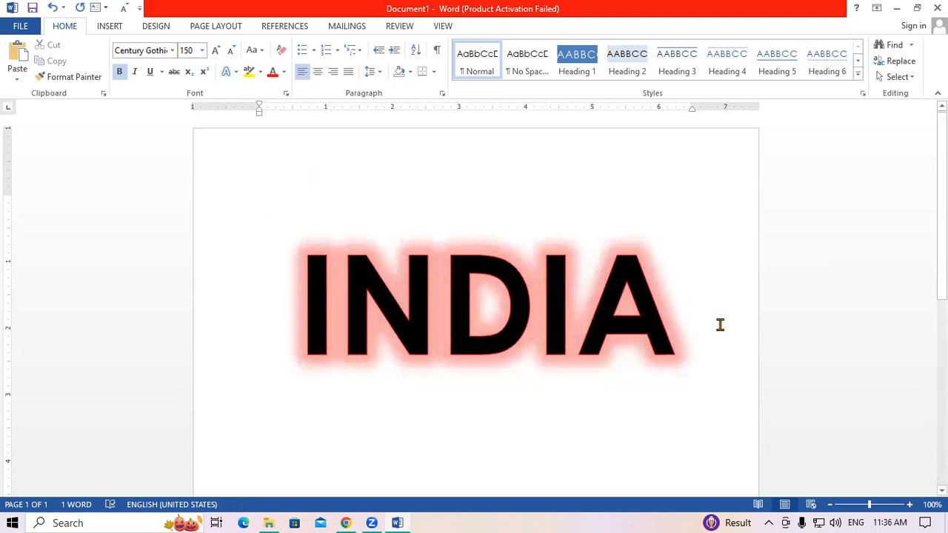
# - Recolour INDIA's glow to Green from the standard colours
pyautogui.moveTo(309, 281); pyautogui.dragTo(676, 318)
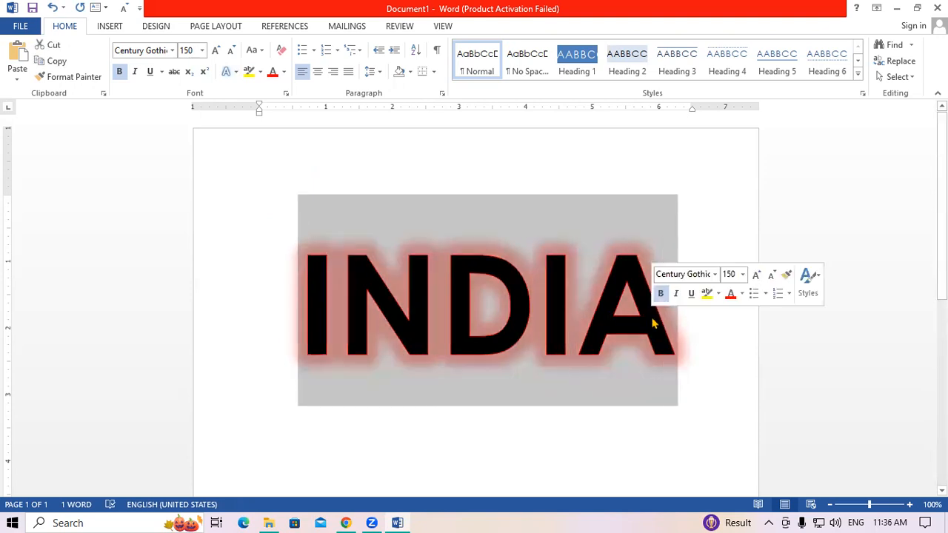
pyautogui.click(237, 74)
pyautogui.moveTo(292, 261)
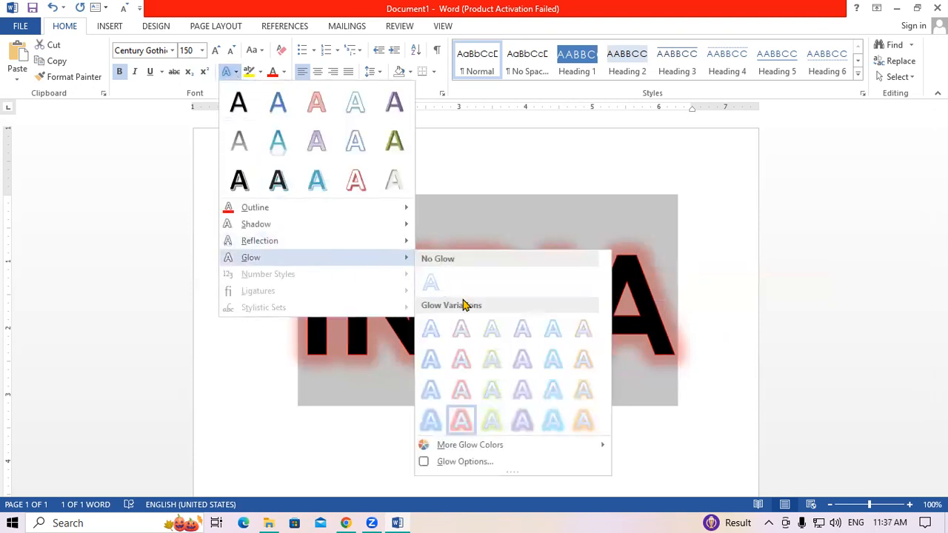
pyautogui.moveTo(459, 445)
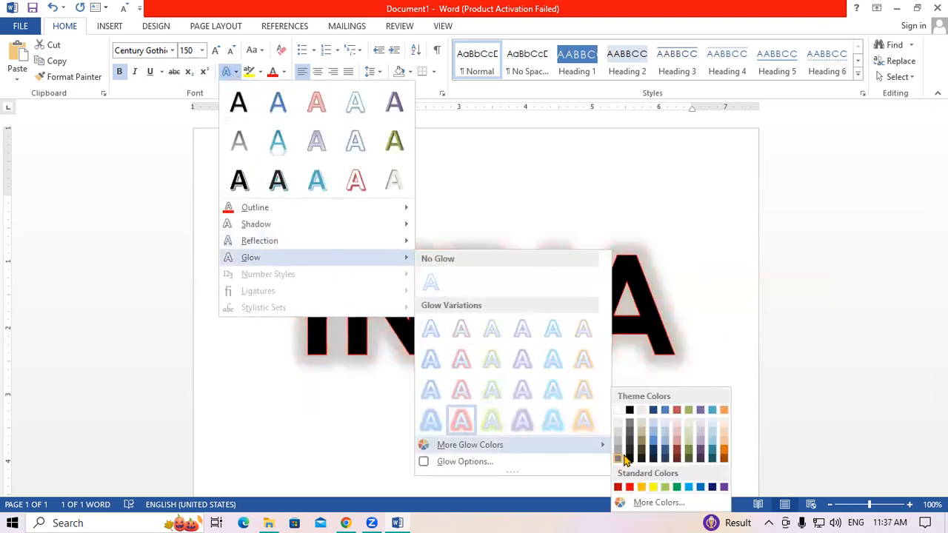
pyautogui.click(674, 488)
pyautogui.click(693, 270)
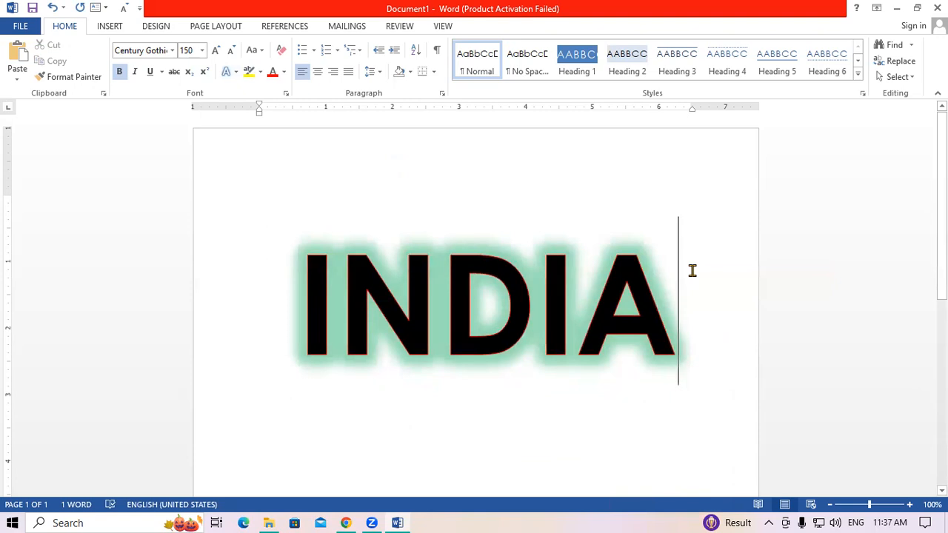
# - Reselect INDIA and review its text effects options without changing them
pyautogui.moveTo(309, 289); pyautogui.dragTo(662, 300)
pyautogui.click(236, 73)
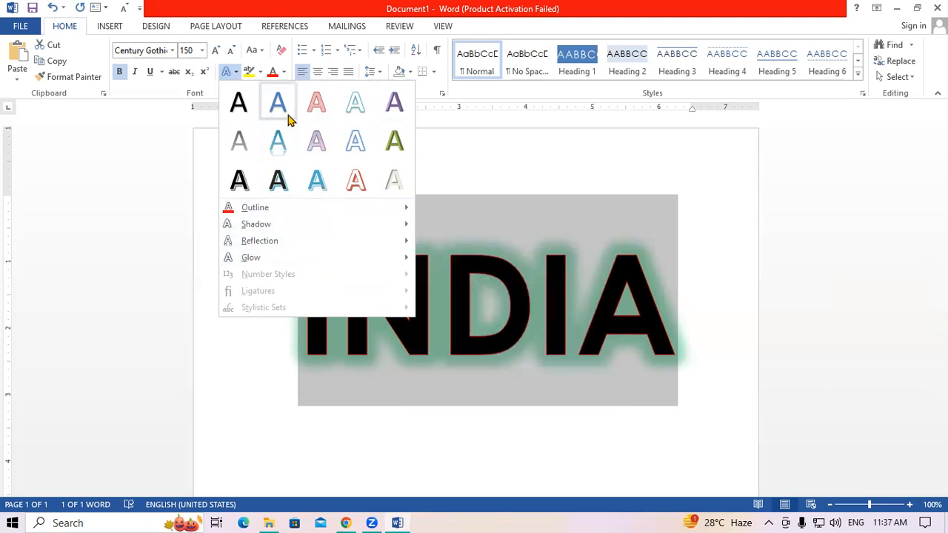
pyautogui.click(510, 292)
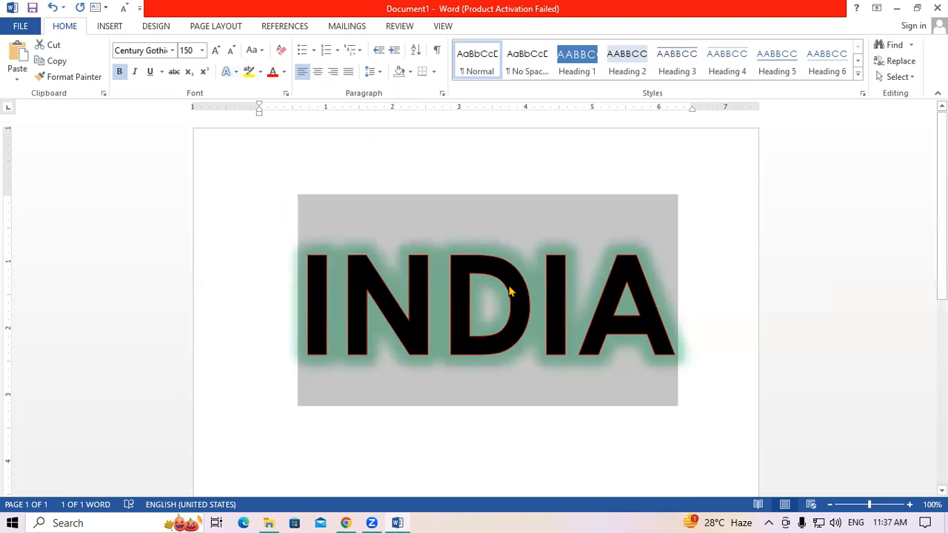
pyautogui.click(502, 431)
# - Start a second page below INDIA, then type and select 1234
pyautogui.click(688, 290)
pyautogui.press('Return')
pyautogui.press('Return')
pyautogui.press('Return')
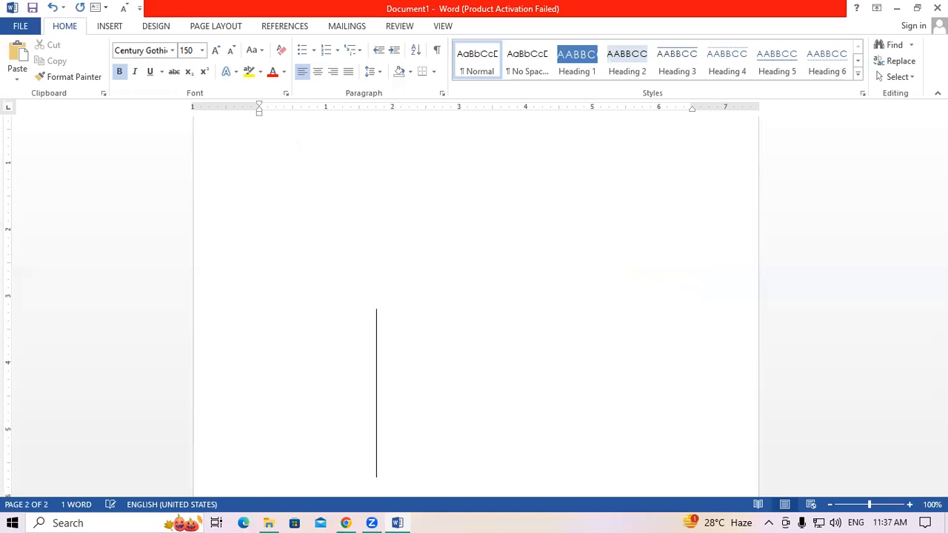
pyautogui.write('1234')
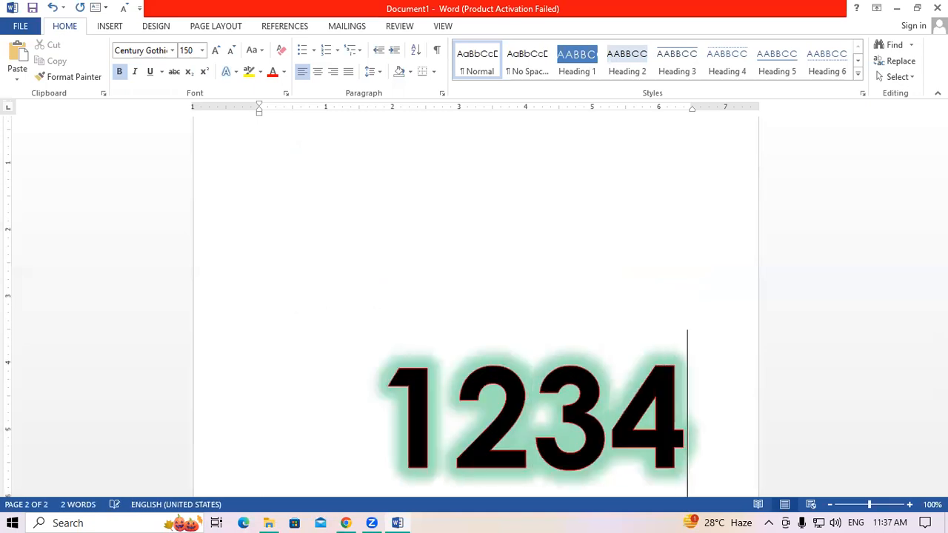
pyautogui.hotkey('shift', 'Left')
pyautogui.hotkey('shift', 'Left')
pyautogui.hotkey('shift', 'Left')
pyautogui.hotkey('shift', 'Left')
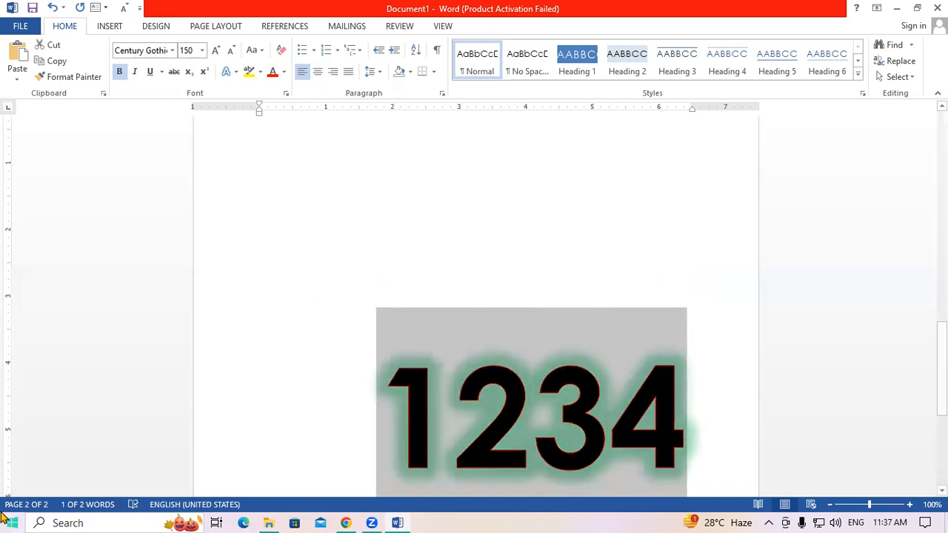
# - Check 1234's text effects, confirming the red outline and green glow carried over
pyautogui.click(236, 72)
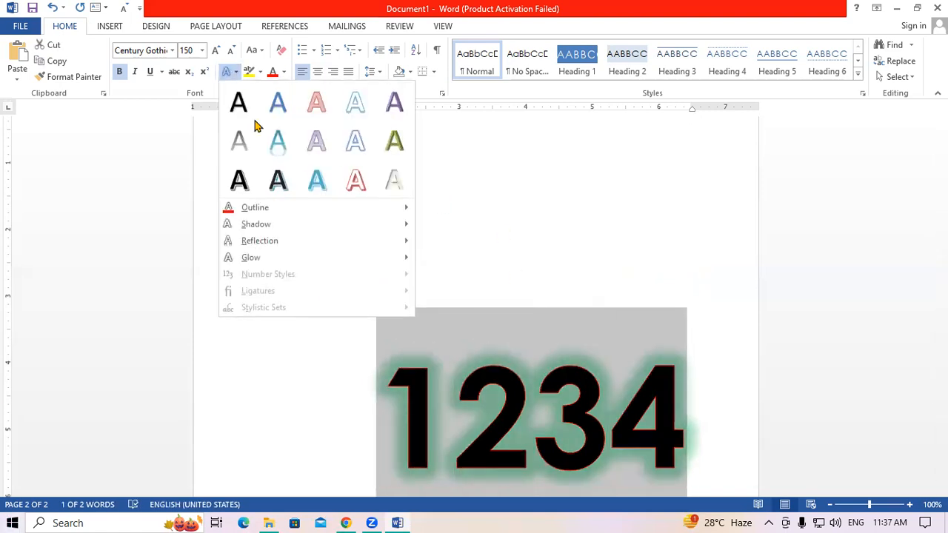
pyautogui.click(504, 434)
pyautogui.click(480, 403)
pyautogui.moveTo(406, 403); pyautogui.dragTo(681, 418)
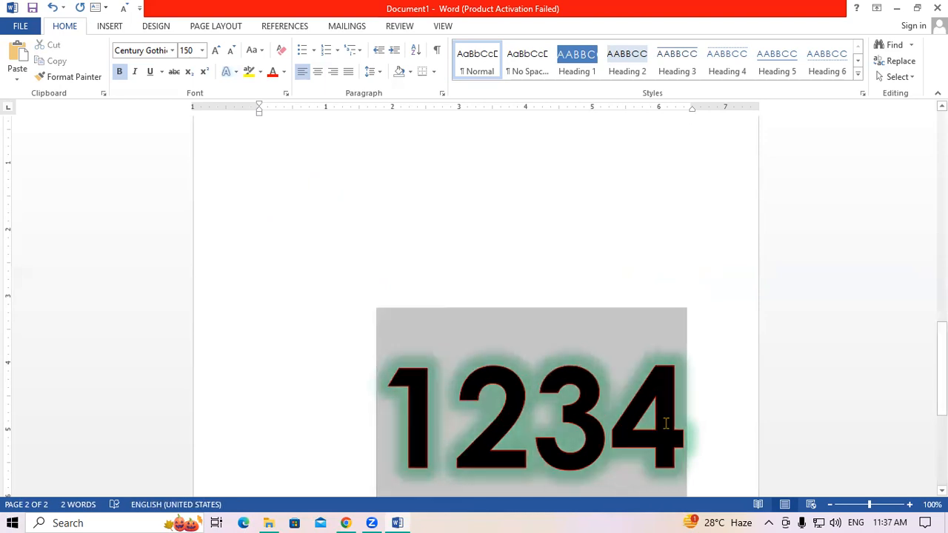
pyautogui.click(236, 71)
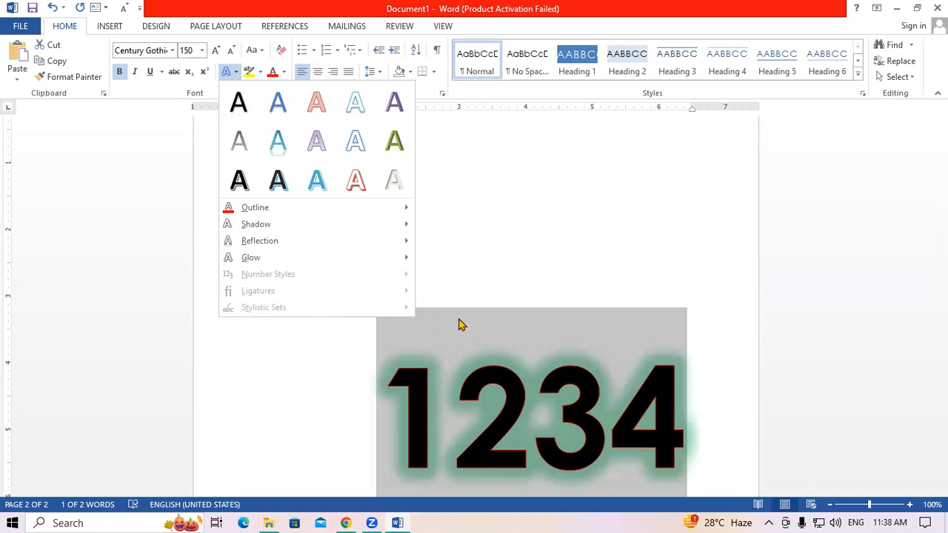
pyautogui.moveTo(328, 250)
pyautogui.click(481, 213)
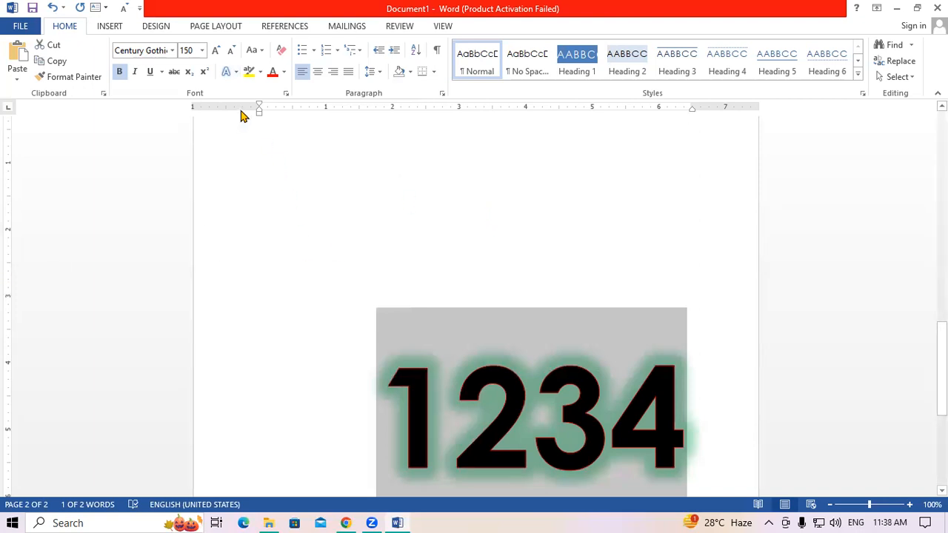
pyautogui.click(231, 72)
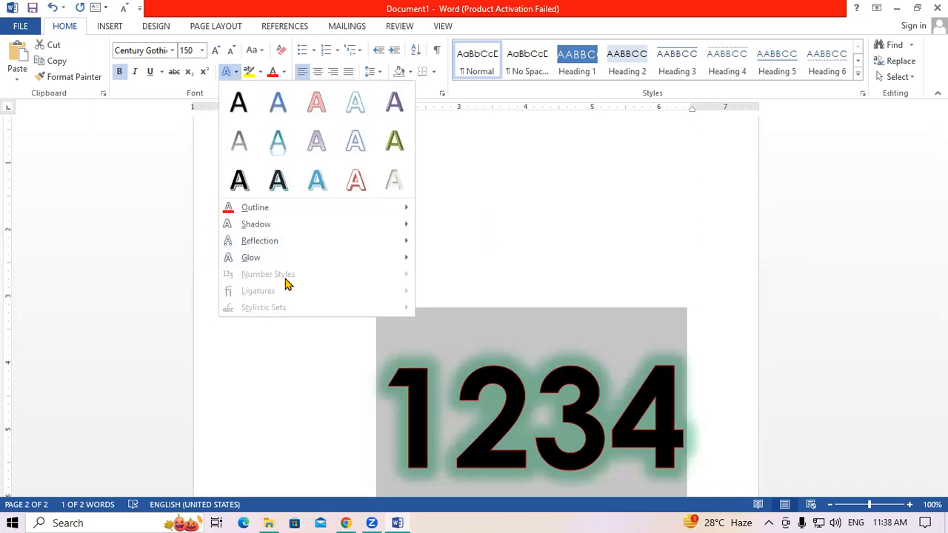
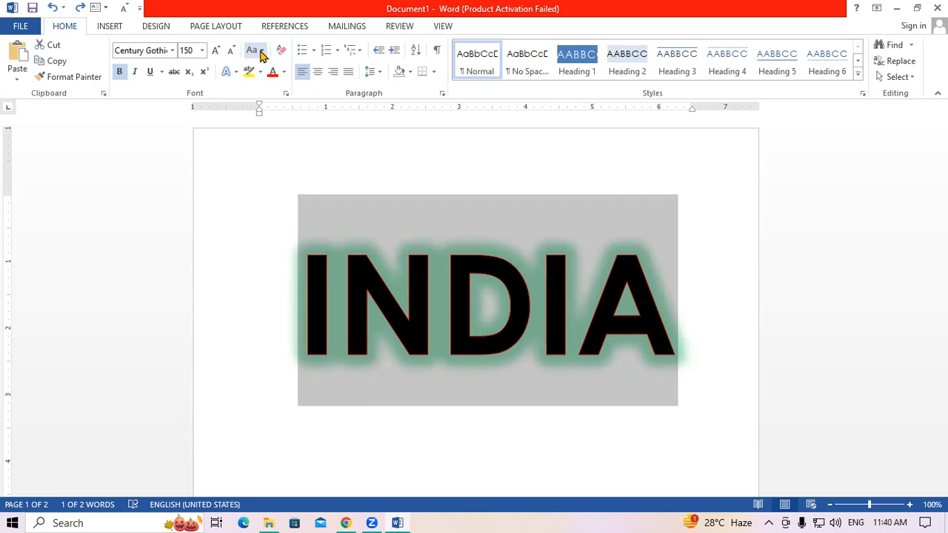
# - Cycle INDIA's case with Shift+F3 through lowercase and title case, back to all capitals
pyautogui.hotkey('shift', 'F3')
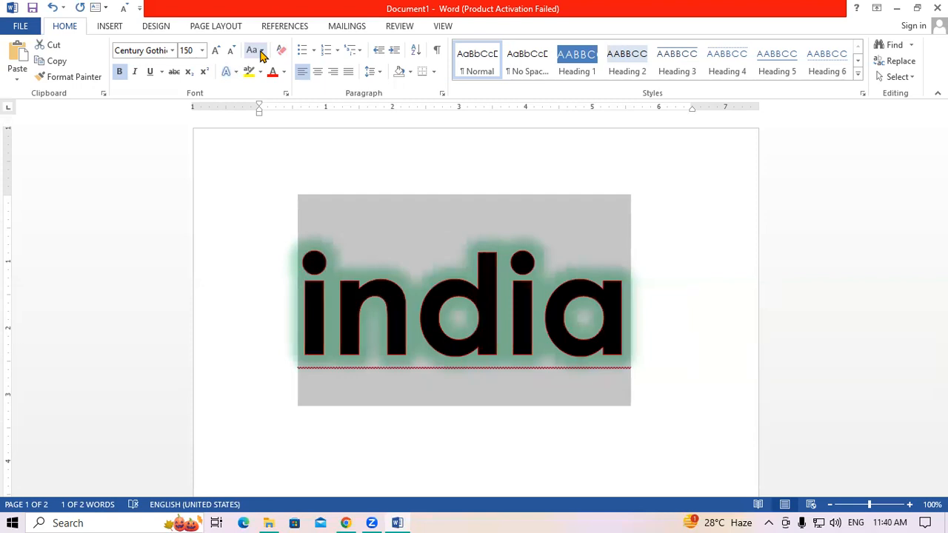
pyautogui.hotkey('shift', 'F3')
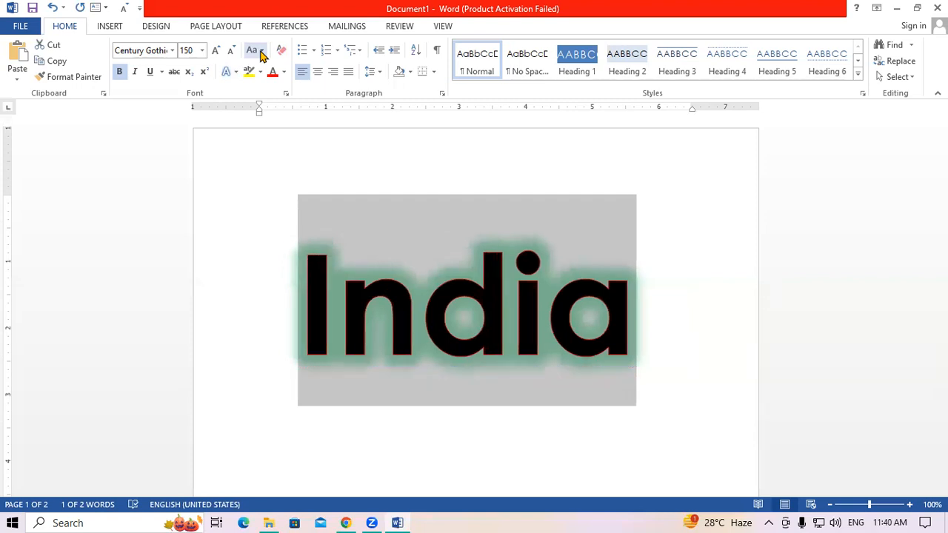
pyautogui.hotkey('shift', 'F3')
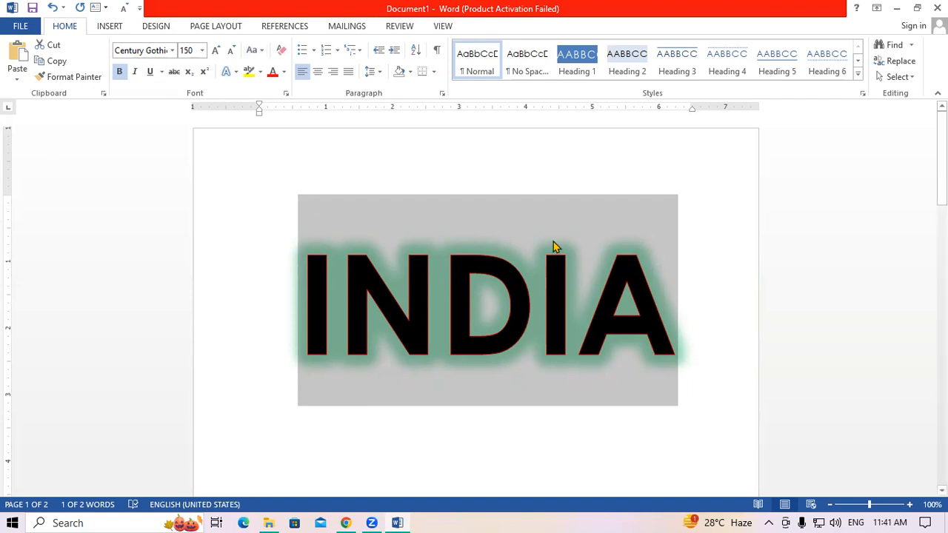
# - Try selecting parts of INDIA and the 1234 line, then place the cursor between its letters
pyautogui.click(650, 296)
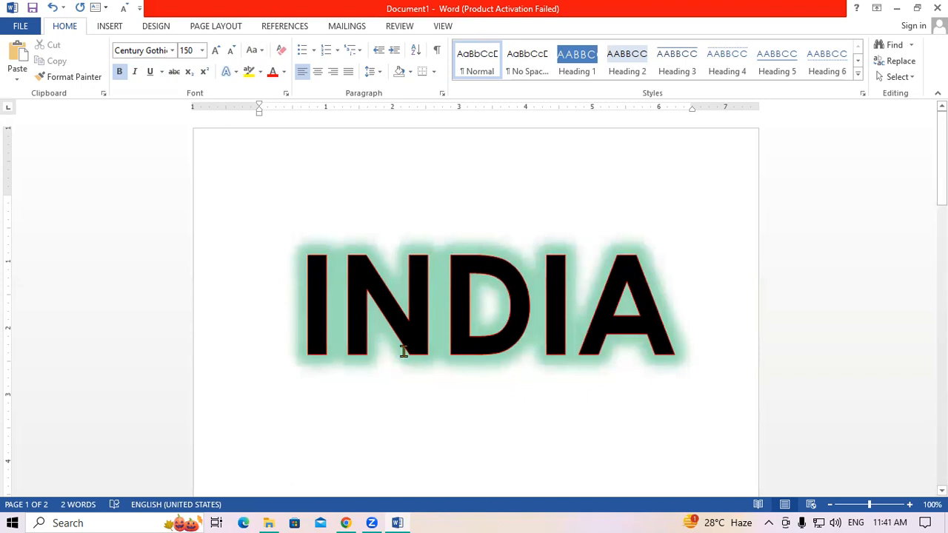
pyautogui.hotkey('shift', 'Left')
pyautogui.hotkey('shift', 'Left')
pyautogui.hotkey('shift', 'Left')
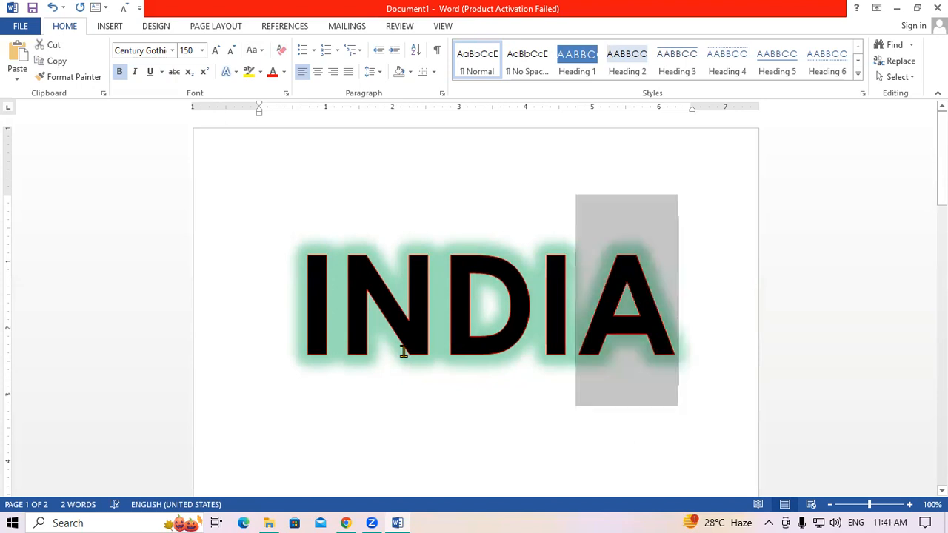
pyautogui.hotkey('shift', 'Left')
pyautogui.hotkey('shift', 'Left')
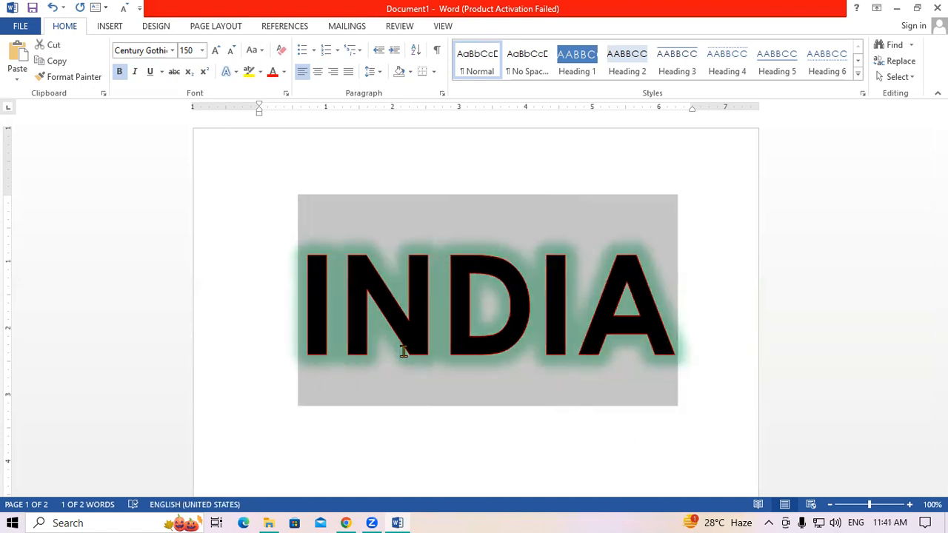
pyautogui.click(296, 330)
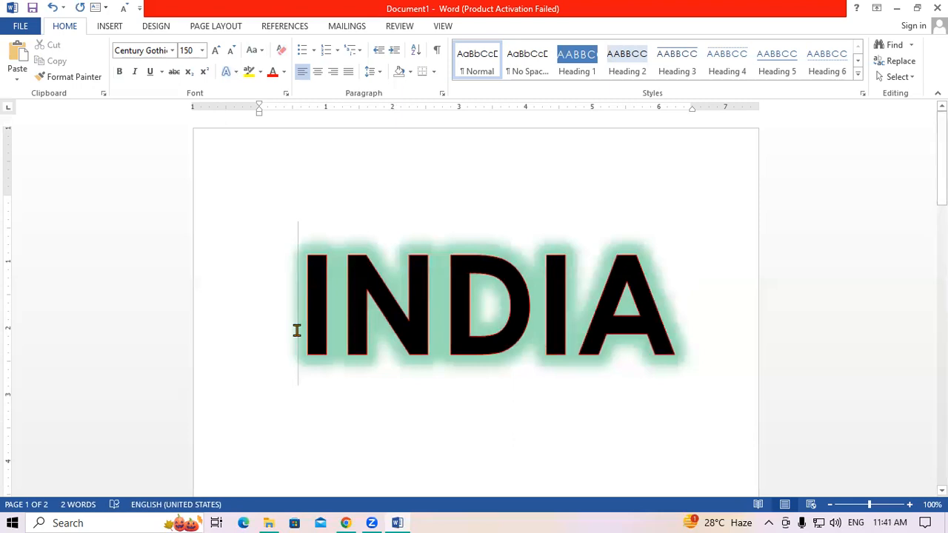
pyautogui.hotkey('shift', 'Right')
pyautogui.hotkey('shift', 'Down')
pyautogui.hotkey('shift', 'Down')
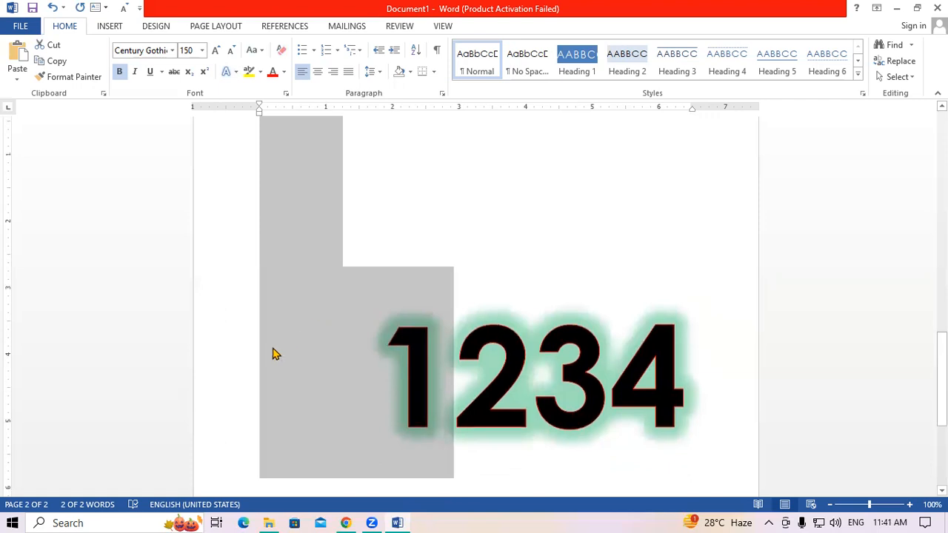
pyautogui.scroll(10, 272, 356)
pyautogui.scroll(5, 272, 356)
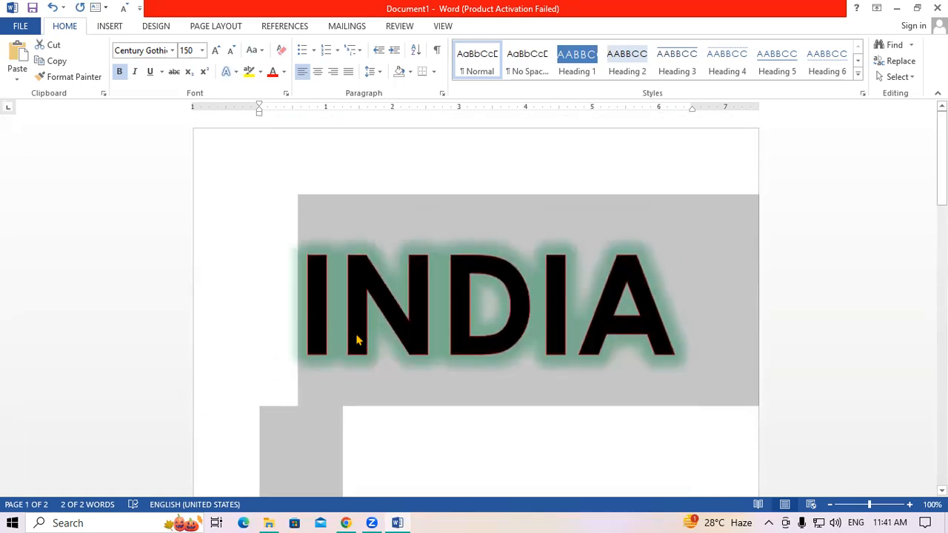
pyautogui.click(354, 334)
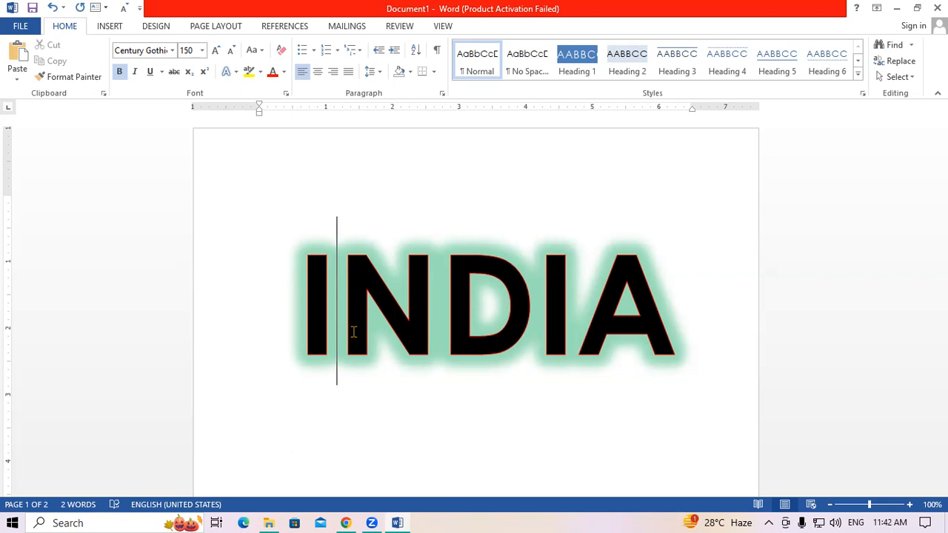
pyautogui.click(442, 299)
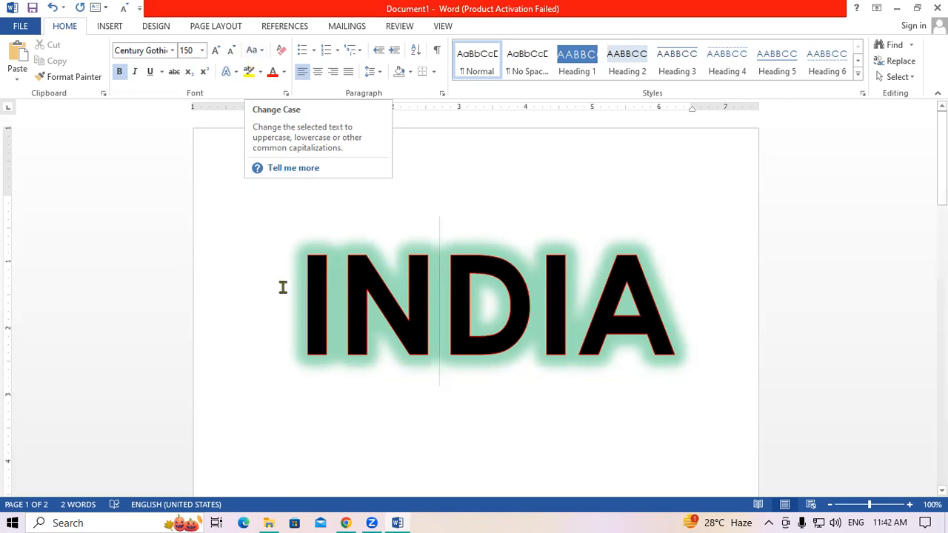
pyautogui.click(509, 392)
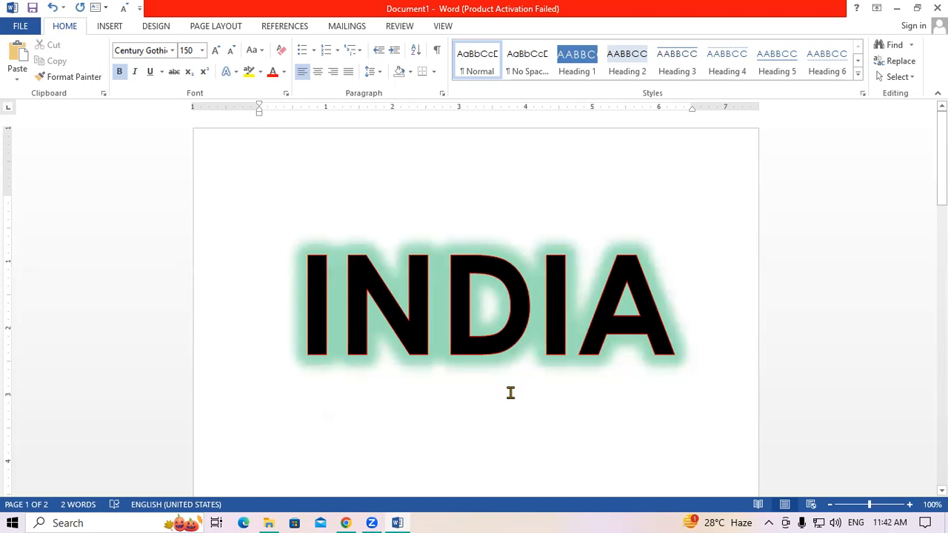
# - Create a new blank document and generate sample paragraphs with =RAND()
pyautogui.hotkey('ctrl', 'n')
pyautogui.write('=RAND()')
pyautogui.press('Return')
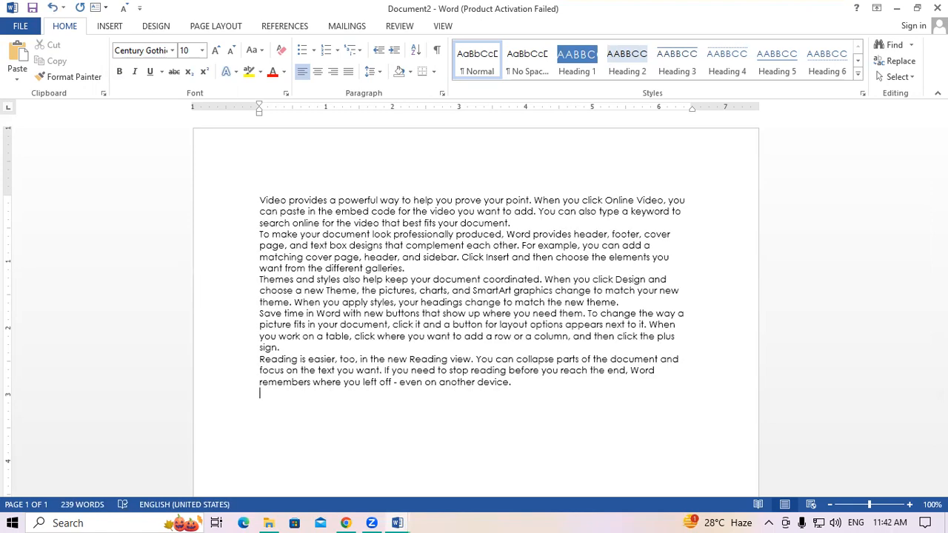
# - Select the sample paragraphs and grow them from 10 pt to 12, then 14 pt
pyautogui.moveTo(254, 188); pyautogui.dragTo(552, 406)
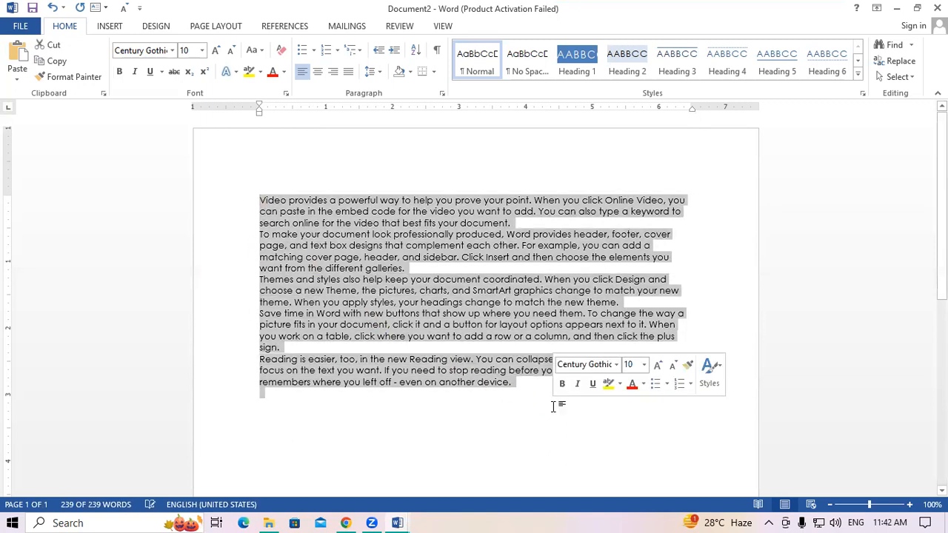
pyautogui.hotkey('ctrl', ']')
pyautogui.hotkey('ctrl', ']')
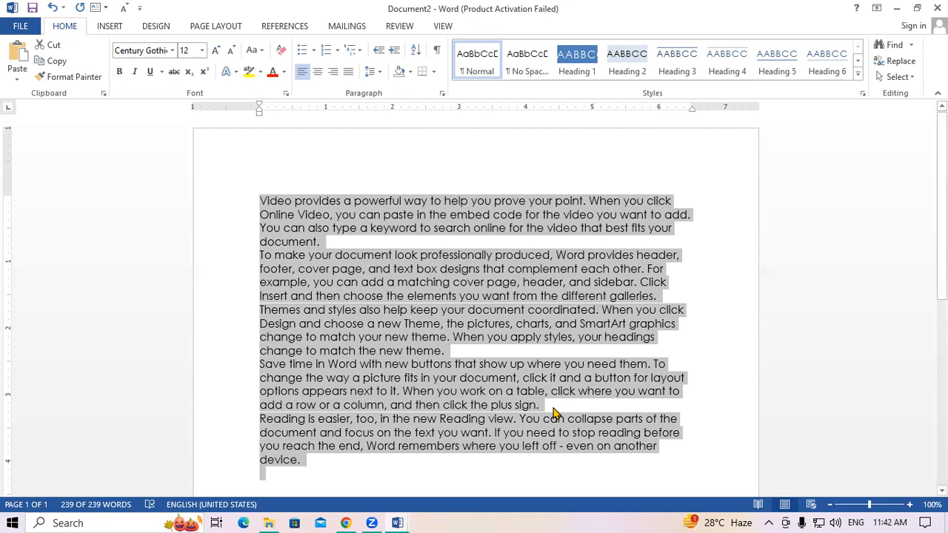
pyautogui.hotkey('ctrl', 'shift', '.')
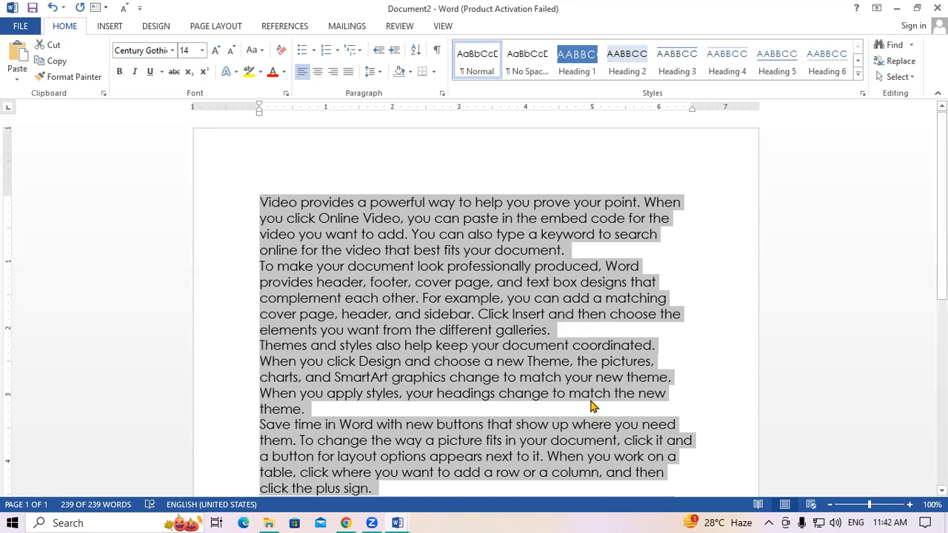
pyautogui.click(487, 348)
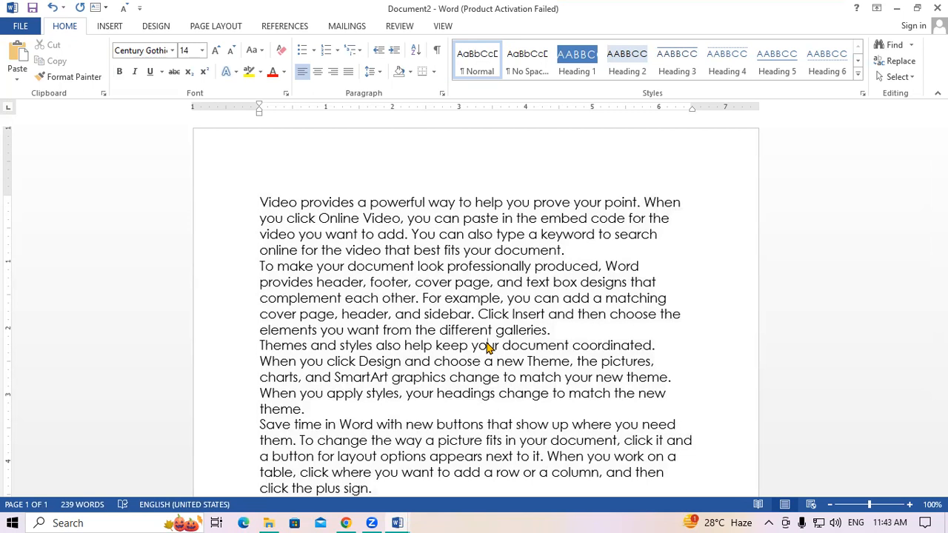
# - Try partial selections in the first two paragraphs, then select the whole document
pyautogui.click(388, 297)
pyautogui.click(570, 250)
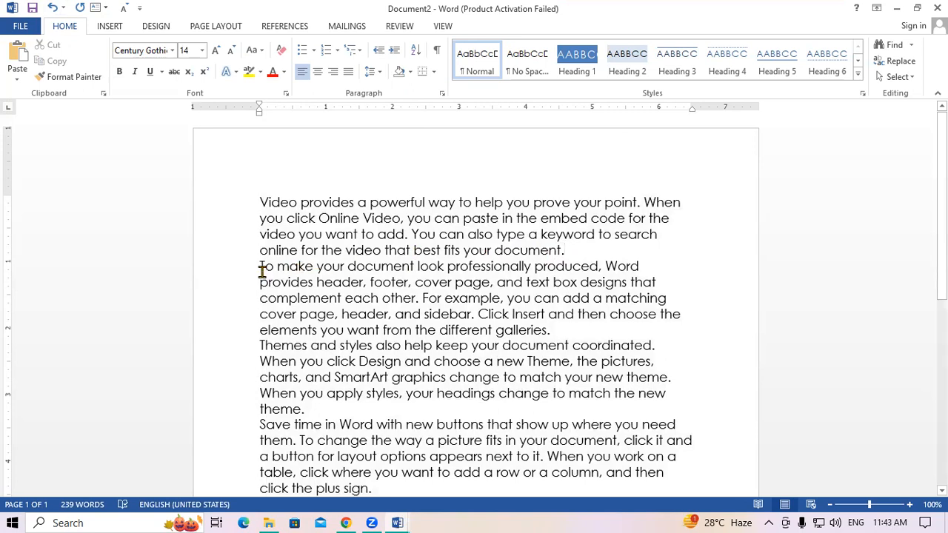
pyautogui.moveTo(258, 201); pyautogui.dragTo(280, 202)
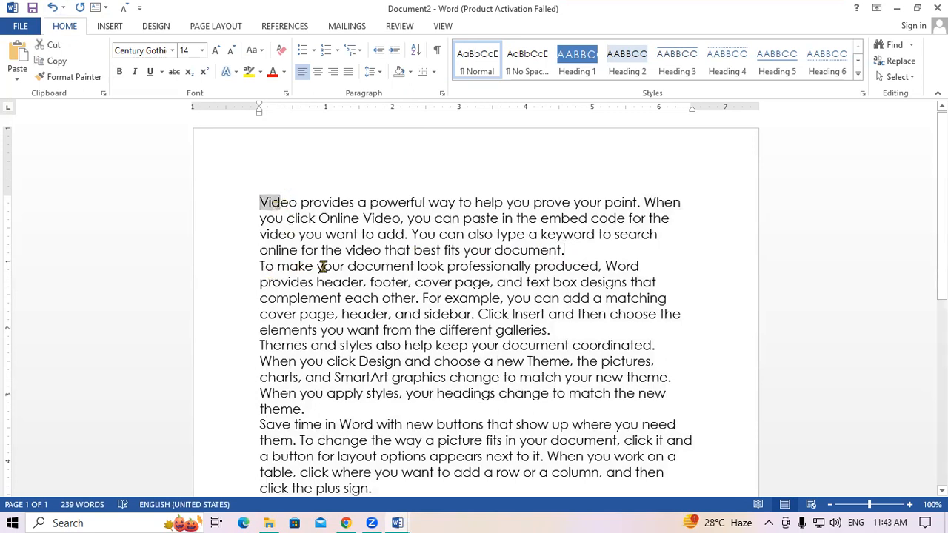
pyautogui.click(323, 268)
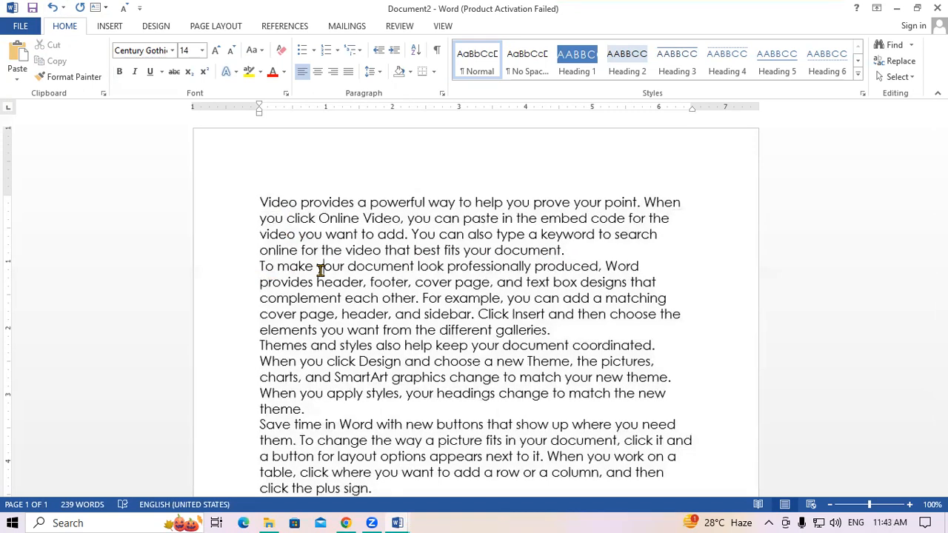
pyautogui.moveTo(324, 251); pyautogui.dragTo(365, 314)
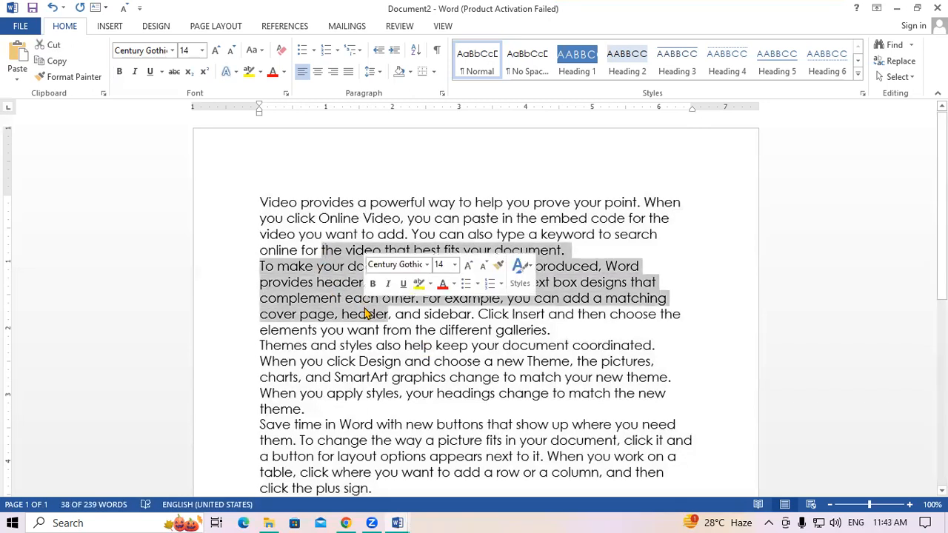
pyautogui.click(464, 407)
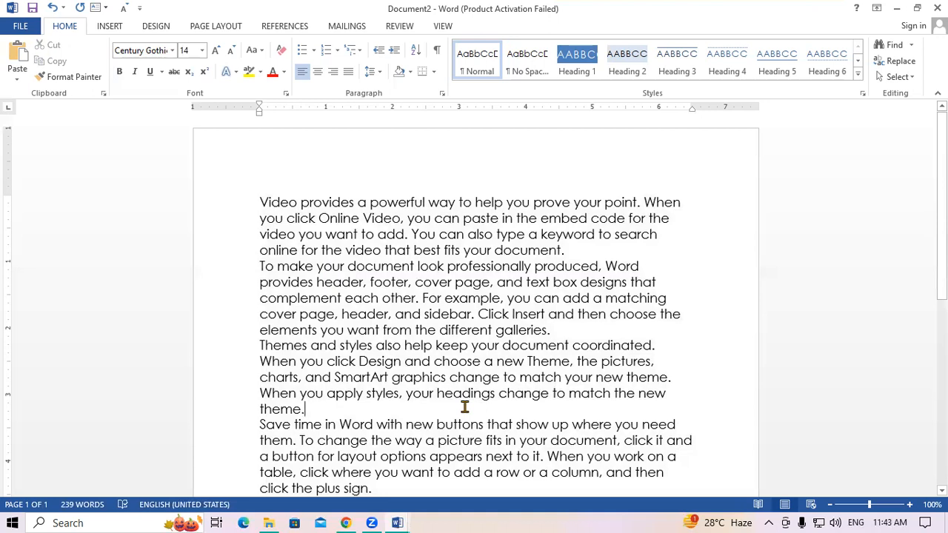
pyautogui.hotkey('ctrl', 'a')
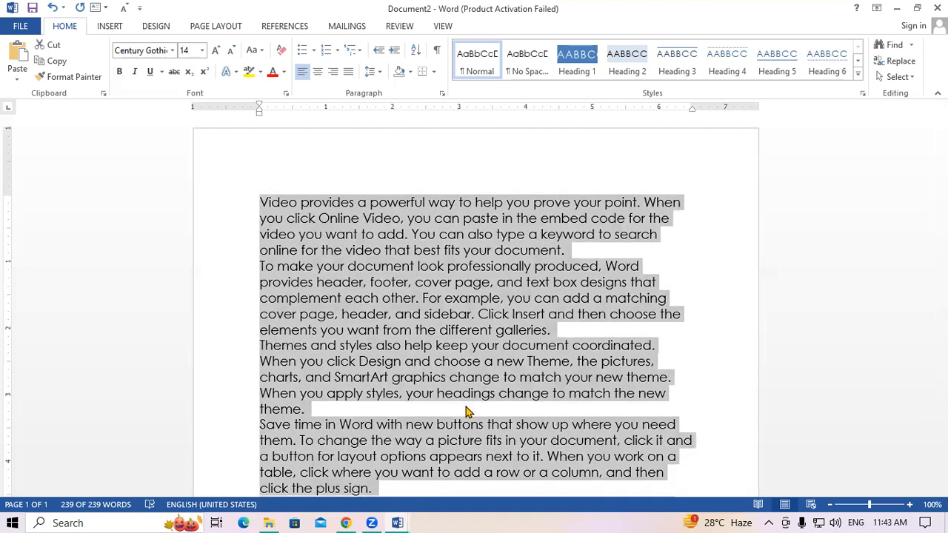
pyautogui.click(251, 53)
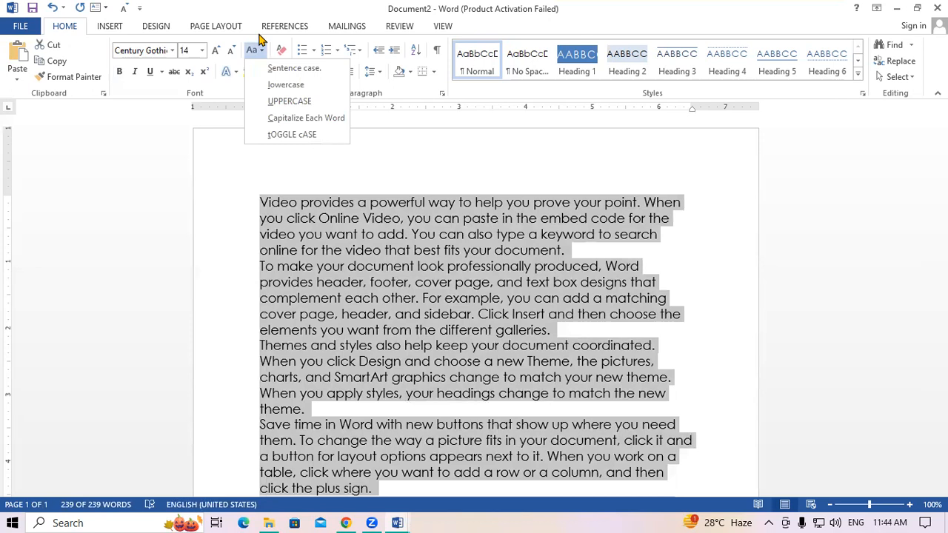
pyautogui.click(293, 84)
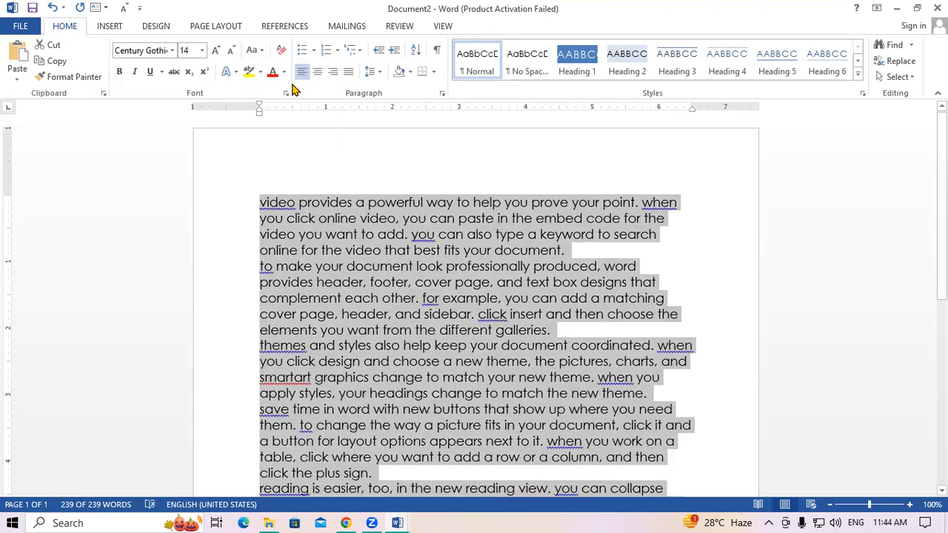
pyautogui.click(215, 51)
pyautogui.click(215, 51)
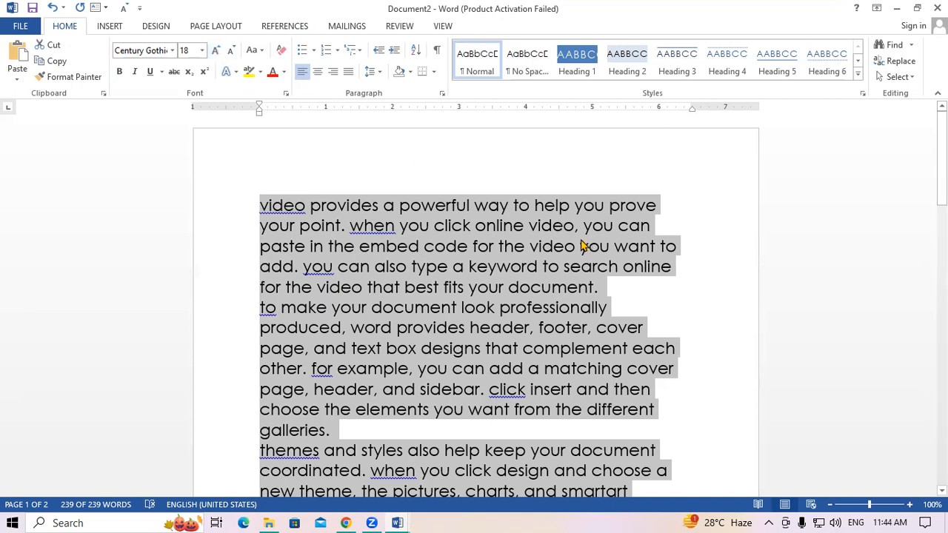
pyautogui.scroll(-2, 417, 157)
pyautogui.scroll(-4, 417, 157)
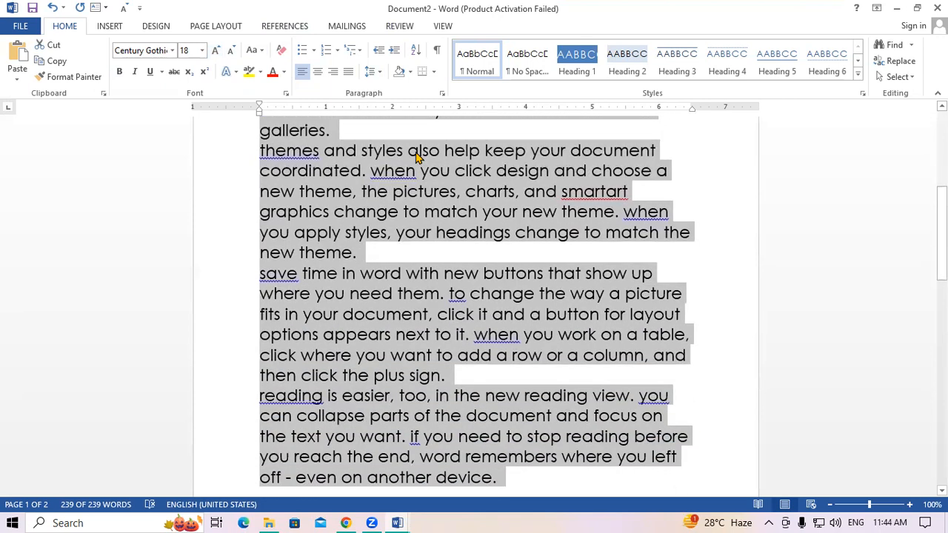
pyautogui.scroll(-3, 417, 157)
pyautogui.scroll(9, 417, 157)
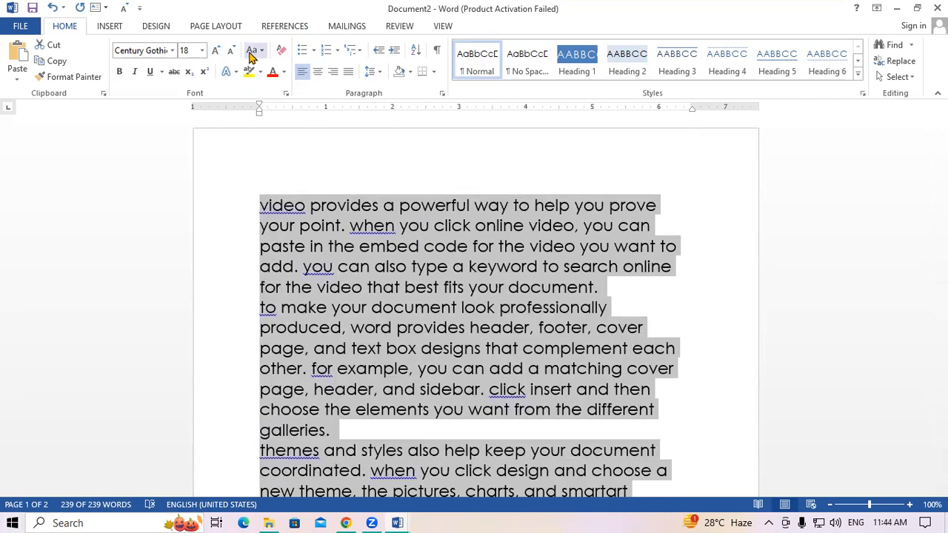
# - Apply UPPERCASE from Change Case and scroll through to check the capitalised text
pyautogui.click(251, 53)
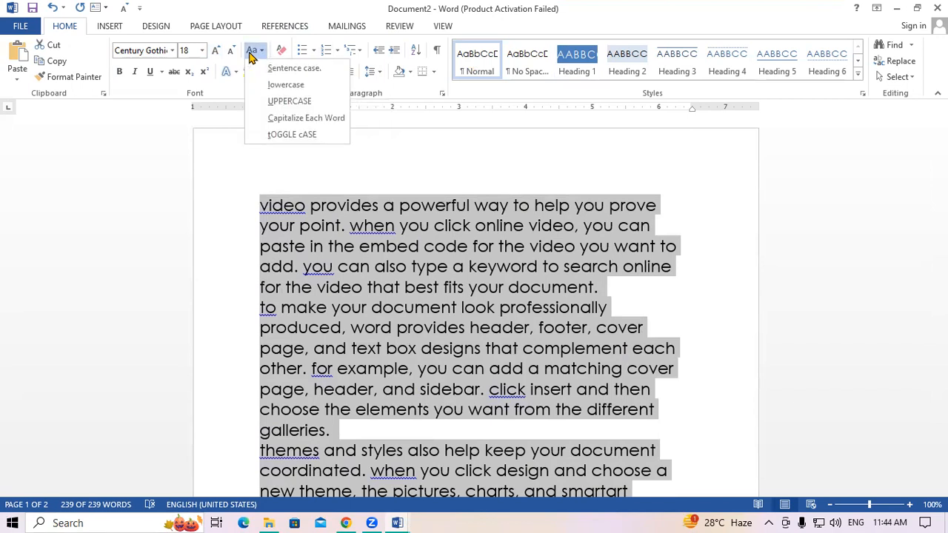
pyautogui.click(290, 102)
pyautogui.scroll(-5, 370, 239)
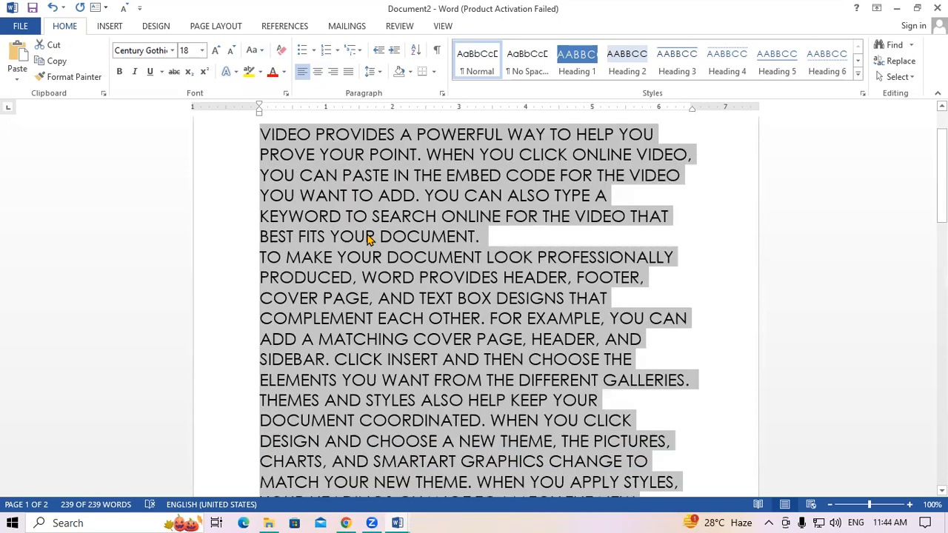
pyautogui.scroll(-10, 368, 239)
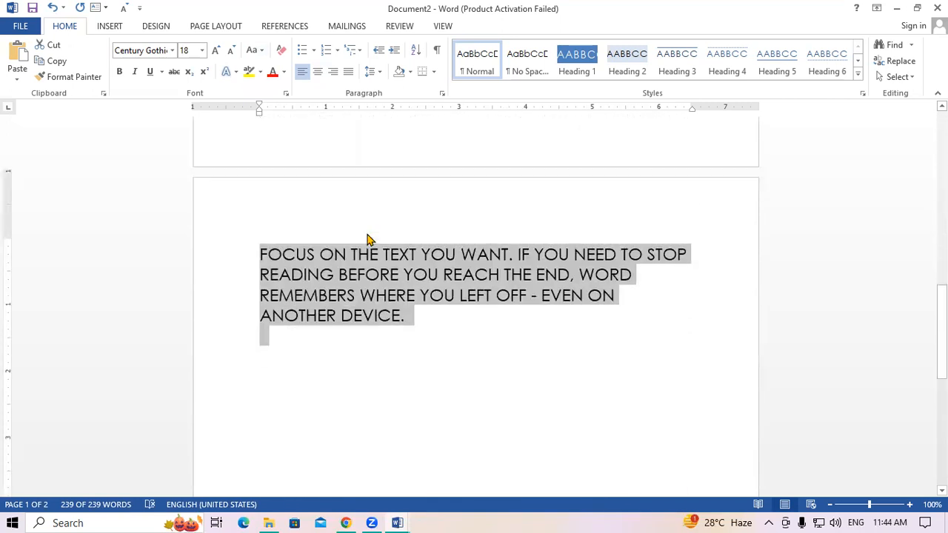
pyautogui.scroll(10, 367, 236)
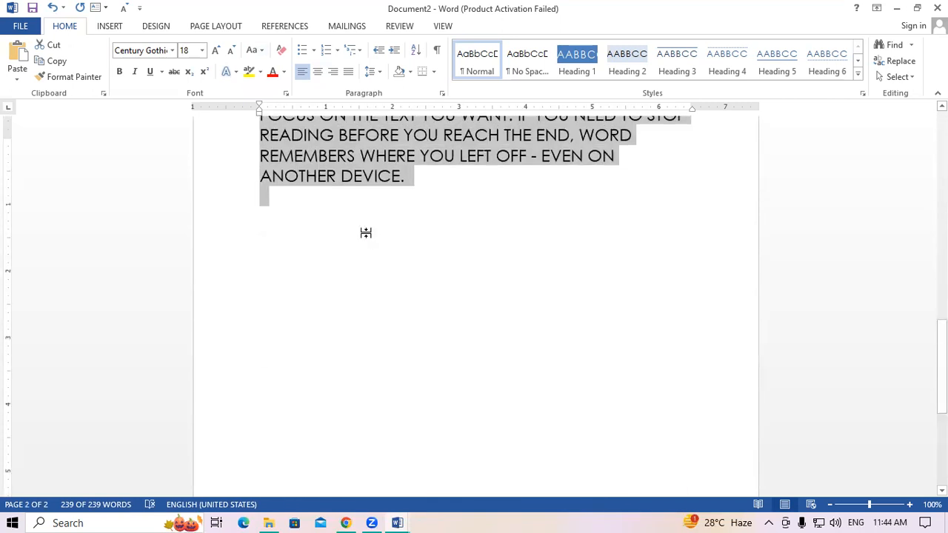
pyautogui.scroll(3, 368, 239)
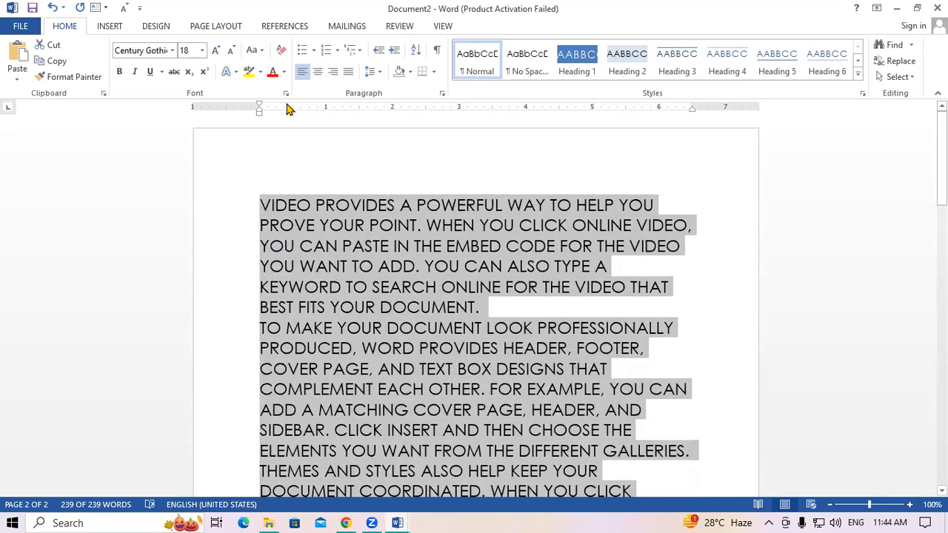
pyautogui.click(252, 51)
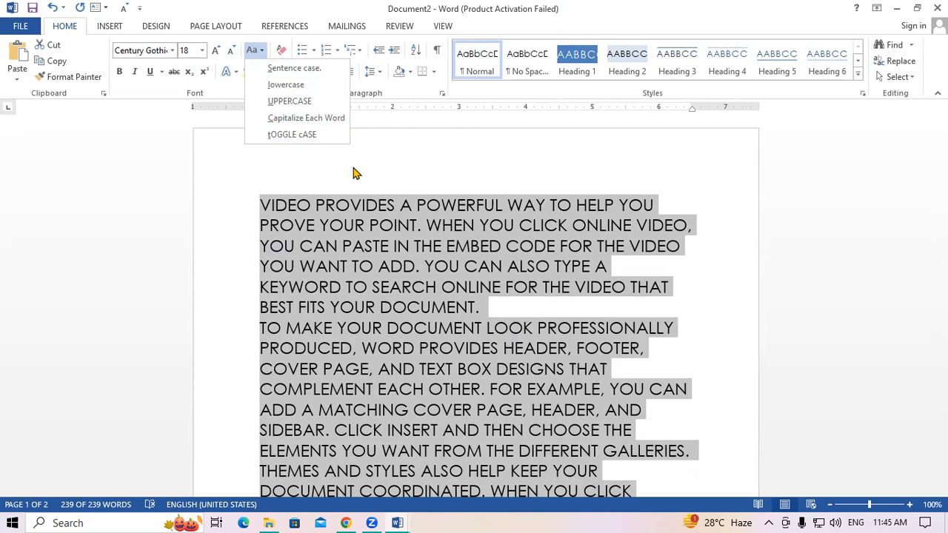
# - Apply Capitalize Each Word to the selected sample text
pyautogui.click(305, 119)
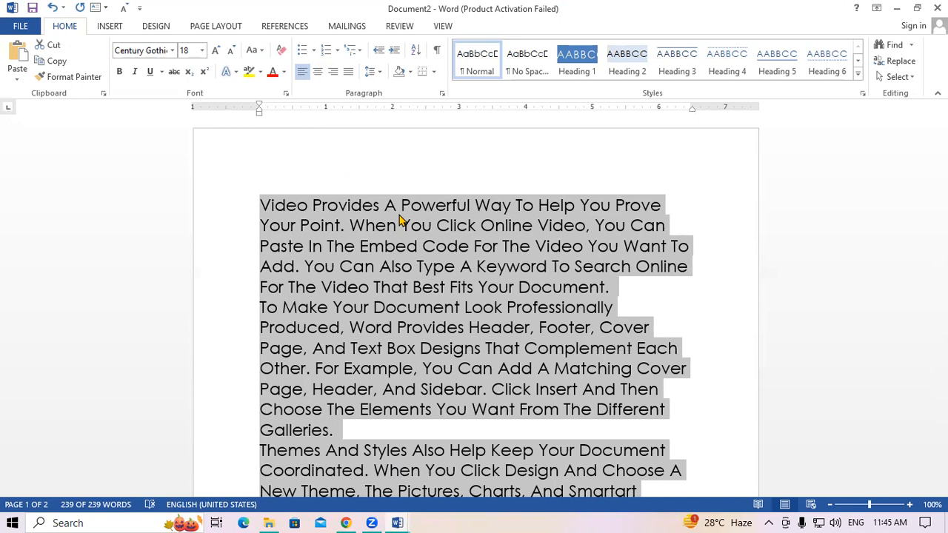
pyautogui.click(260, 50)
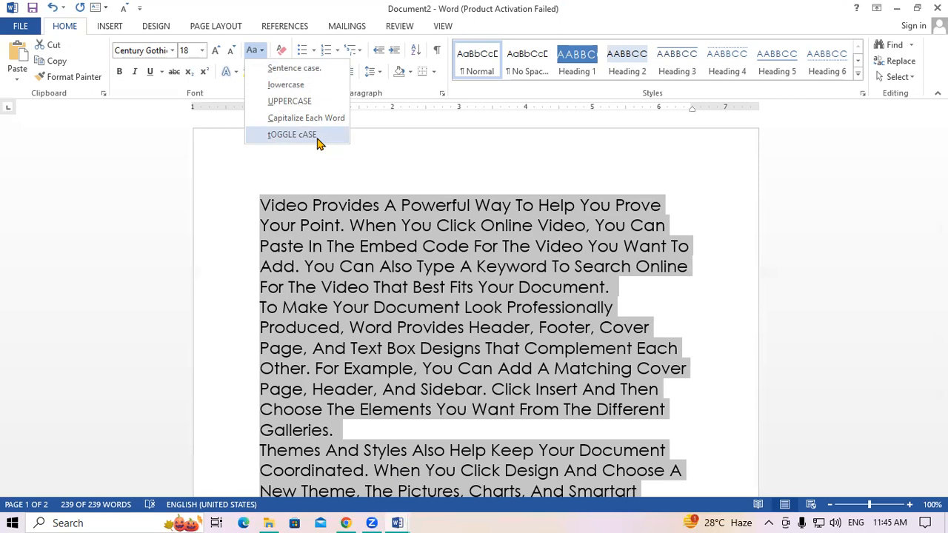
# - Apply tOGGLE cASE to the sample text and deselect it
pyautogui.click(278, 136)
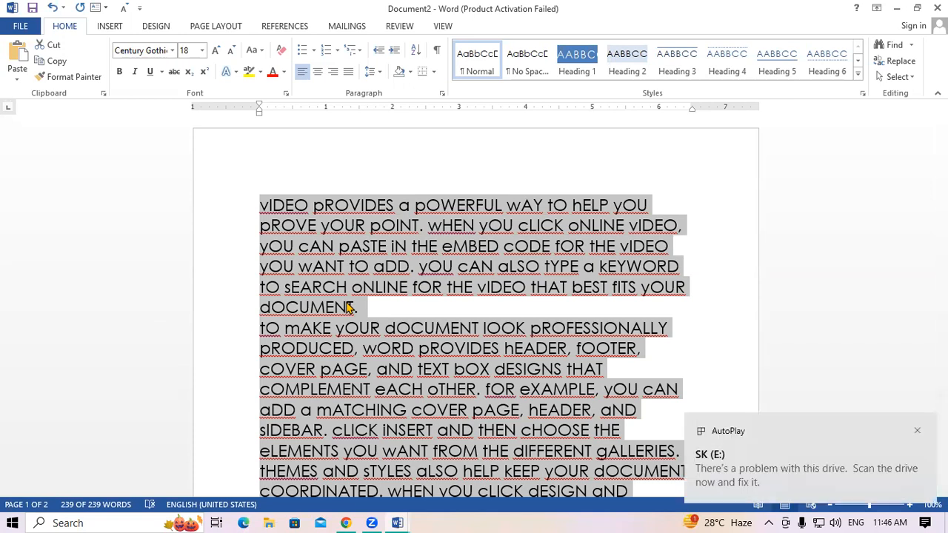
pyautogui.click(348, 307)
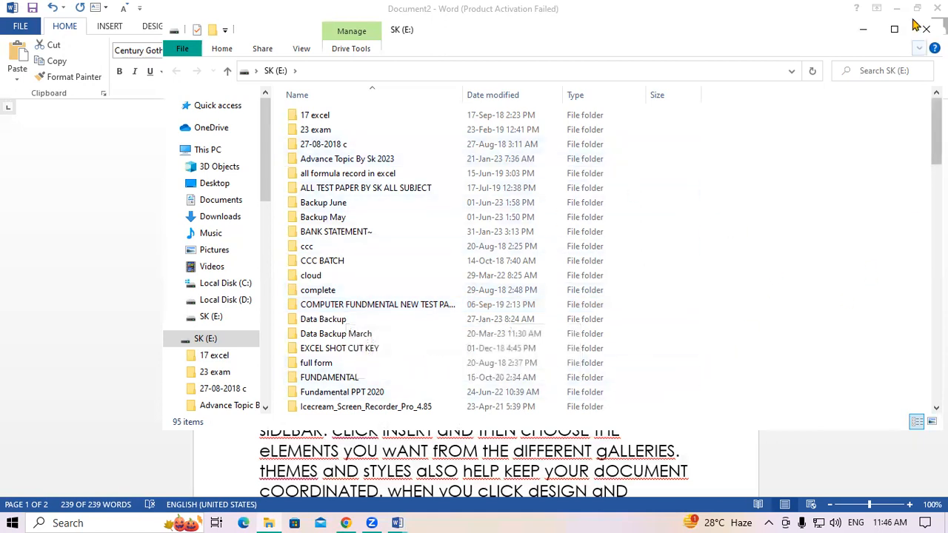
# - Minimize the File Explorer drive window to bring Word back
pyautogui.click(870, 34)
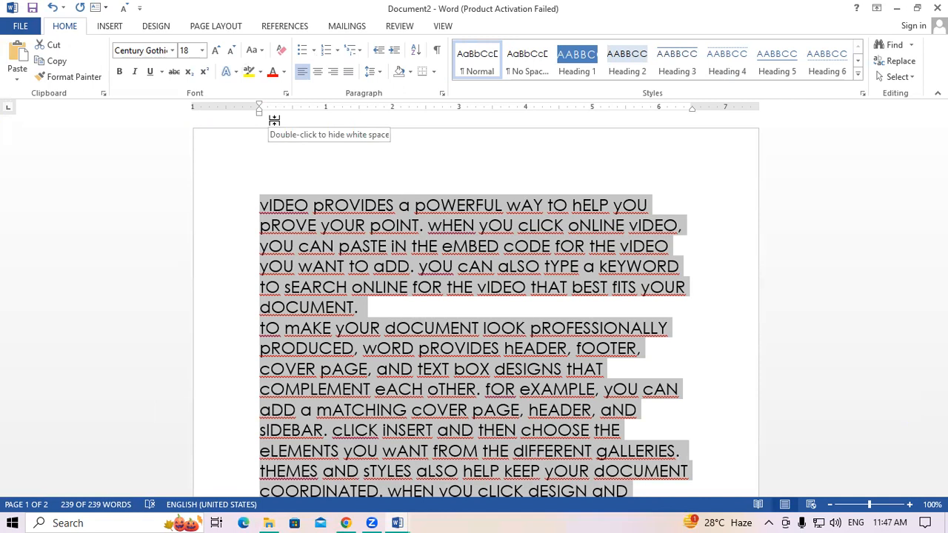
# - Run a spelling check with F7, which flags vIDEO and suggests video, videos or vide
pyautogui.press('F7')
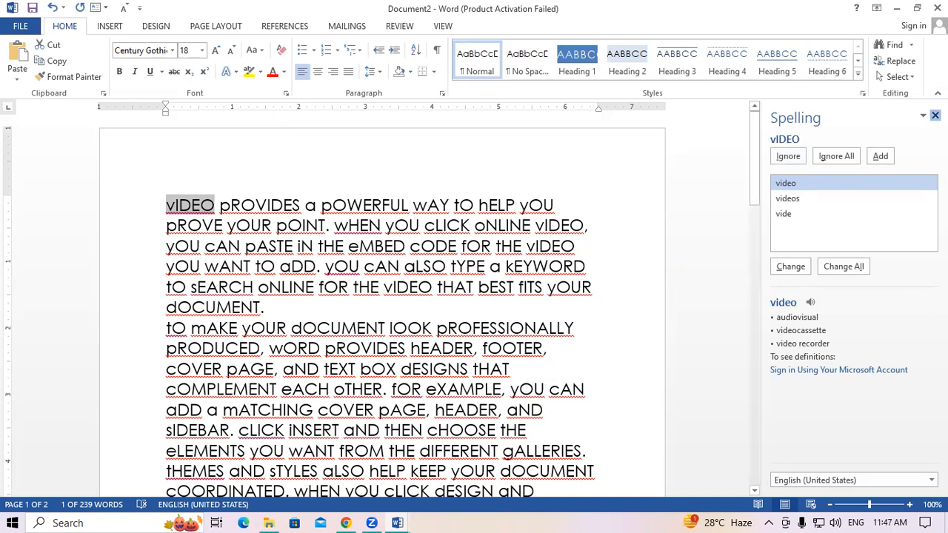
# - Close the Spelling pane, select all, and cycle Shift+F3 through sentence case, capitals and lowercase
pyautogui.click(935, 115)
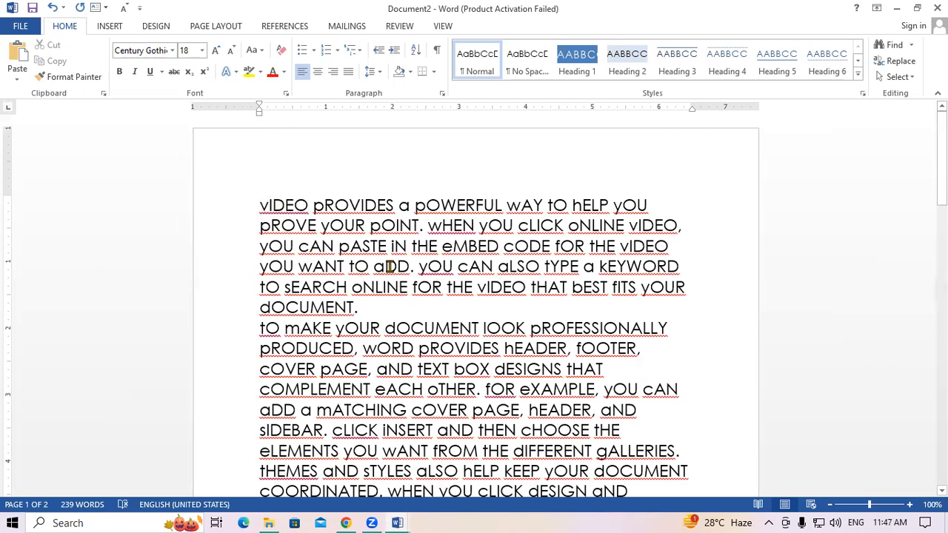
pyautogui.hotkey('ctrl', 'a')
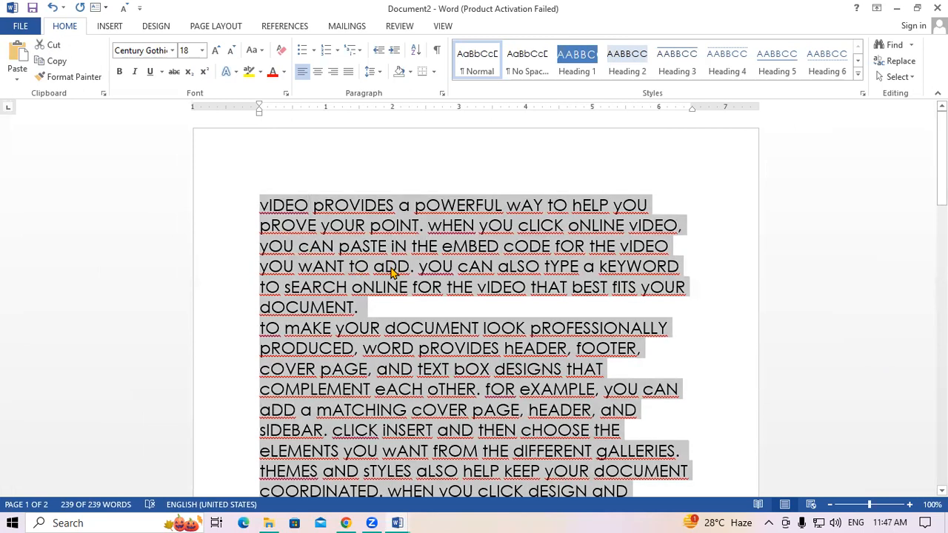
pyautogui.hotkey('shift', 'F3')
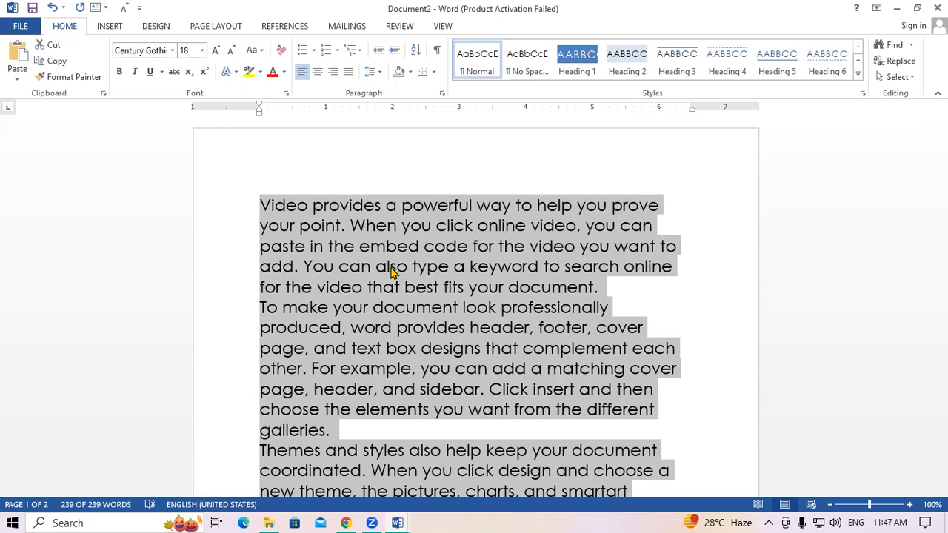
pyautogui.hotkey('shift', 'F3')
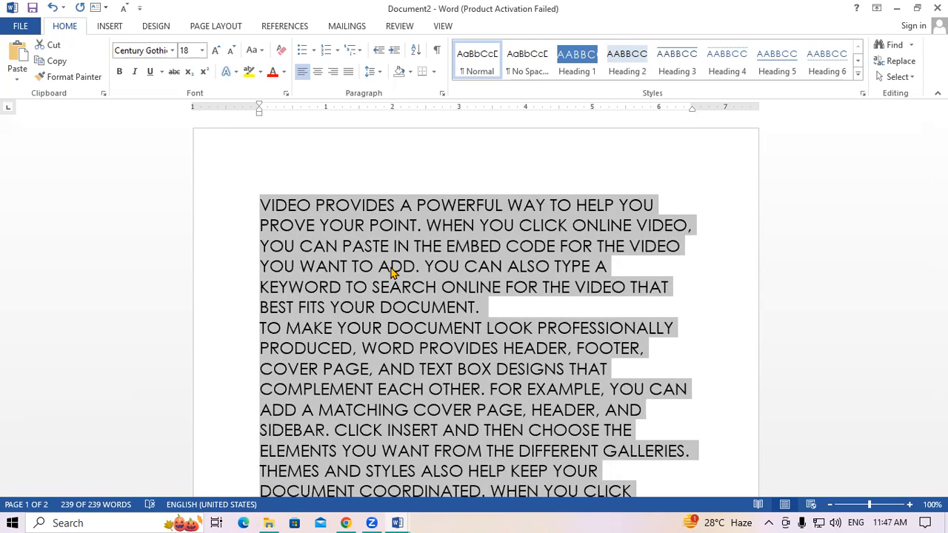
pyautogui.hotkey('shift', 'F3')
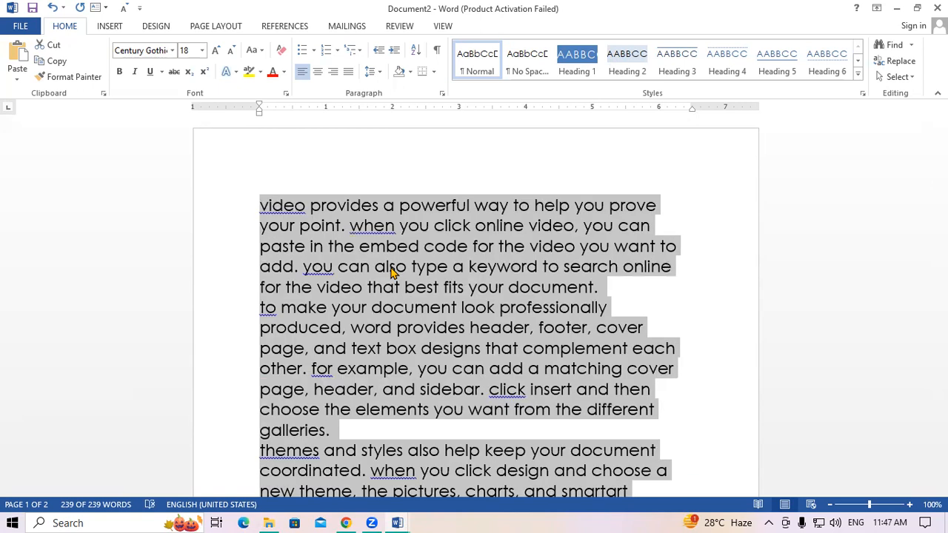
pyautogui.hotkey('shift', 'F3')
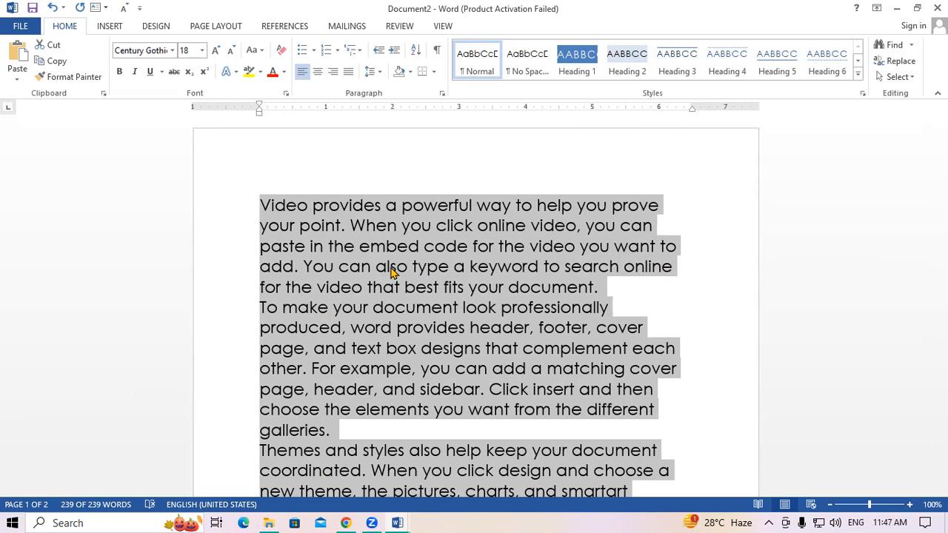
pyautogui.hotkey('shift', 'F3')
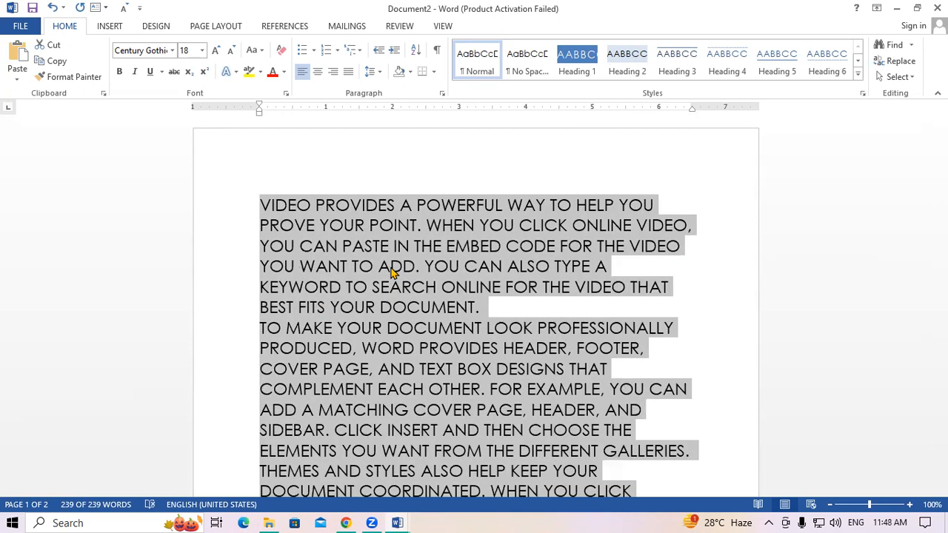
pyautogui.hotkey('shift', 'F3')
pyautogui.hotkey('shift', 'F3')
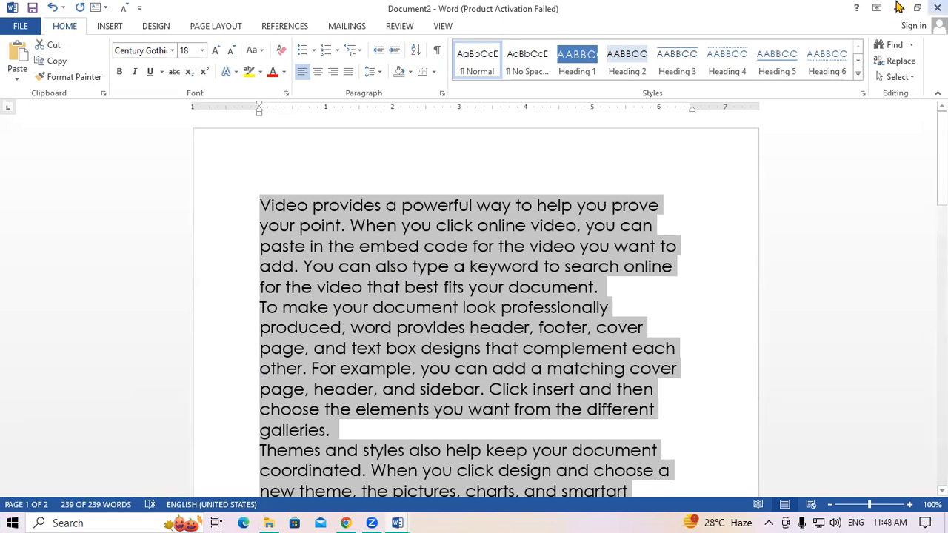
# - Colour the sample text dark red, then switch back to Document1 with INDIA
pyautogui.click(259, 51)
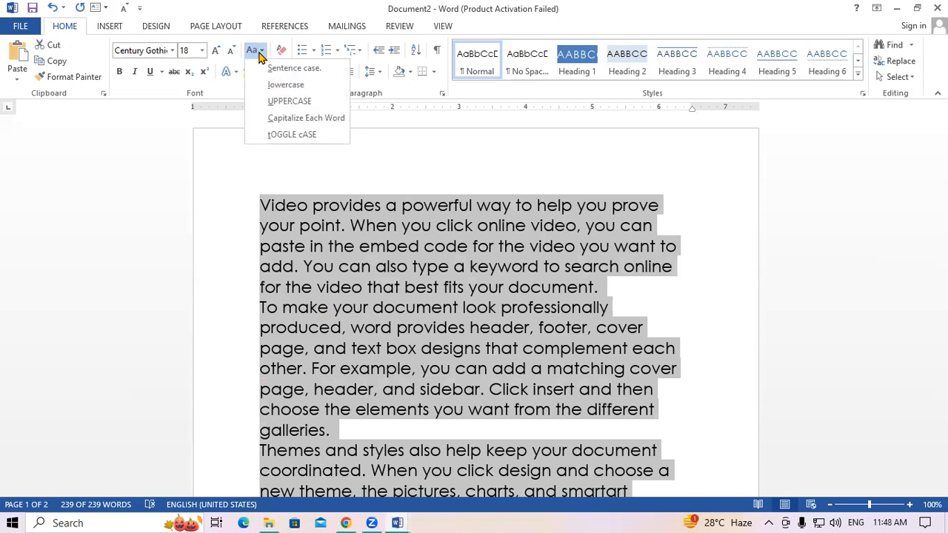
pyautogui.click(351, 247)
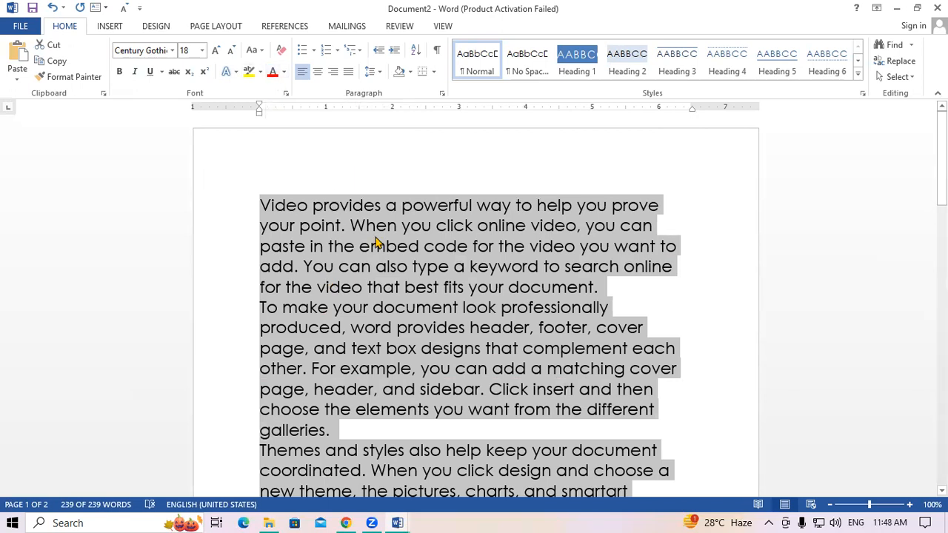
pyautogui.click(272, 74)
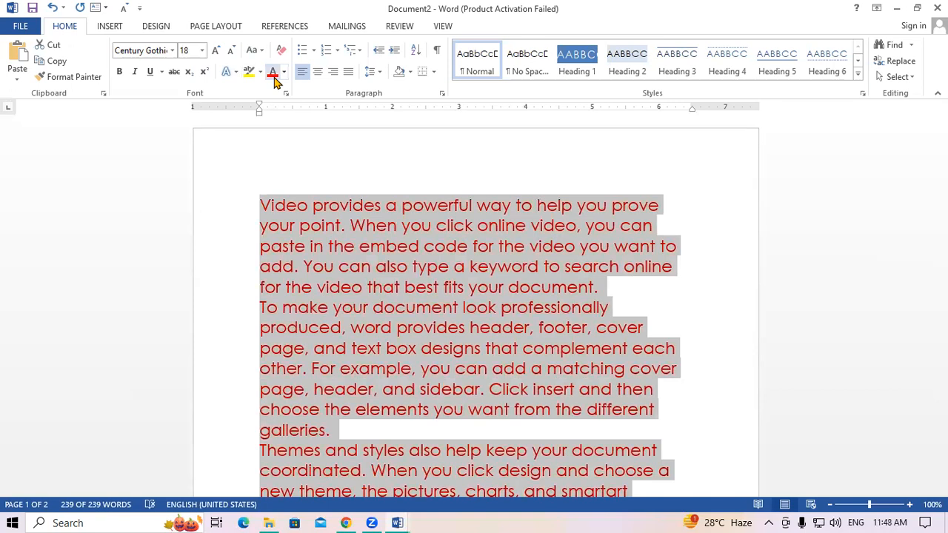
pyautogui.click(283, 72)
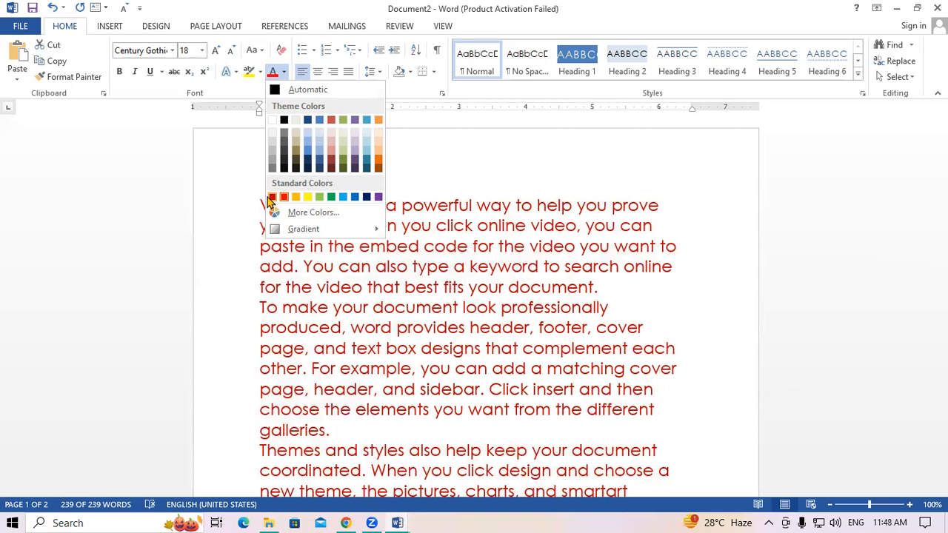
pyautogui.click(271, 197)
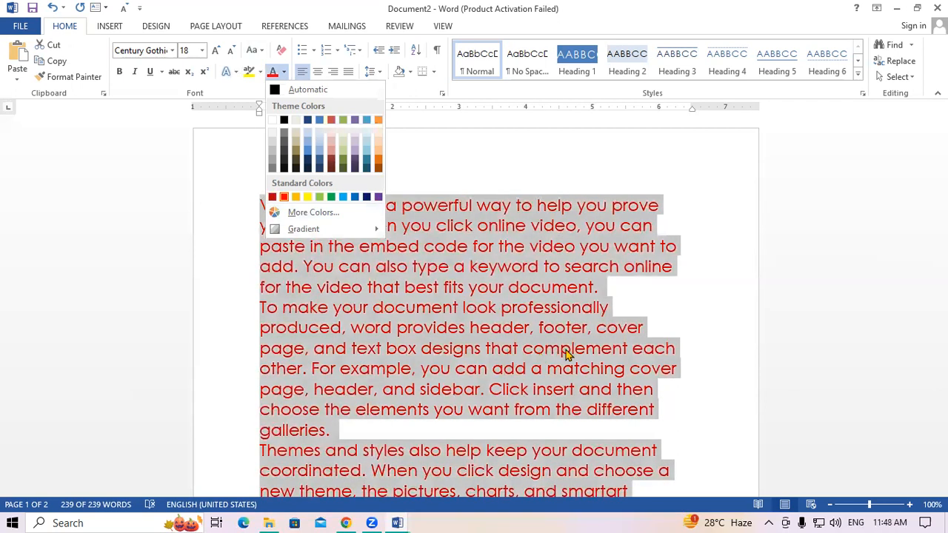
pyautogui.moveTo(397, 522)
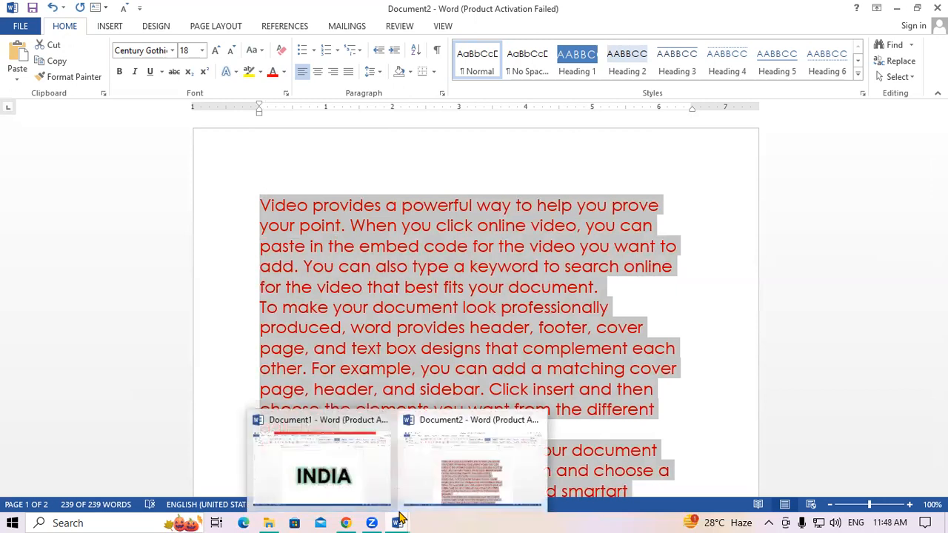
pyautogui.click(311, 471)
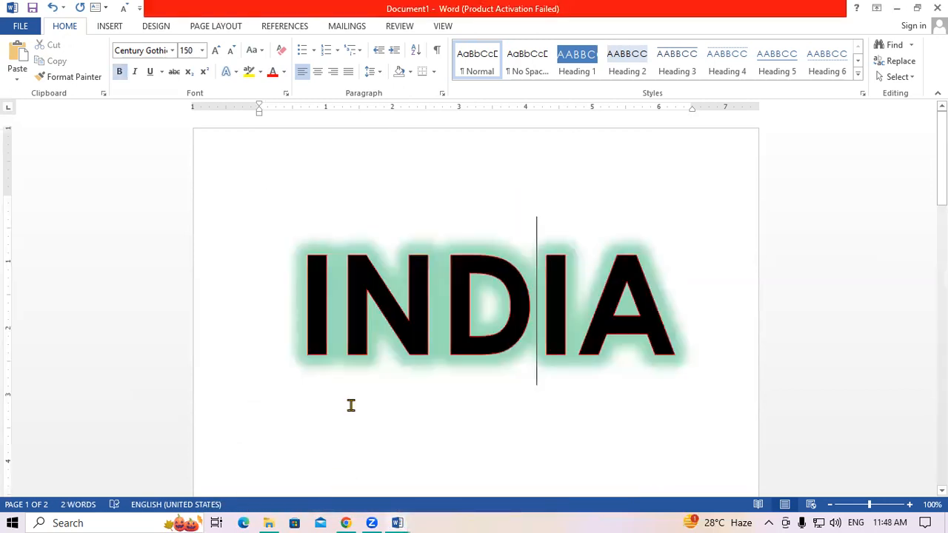
# - Clear INDIA's old glow and outline, then make it bold 170-pt Century Gothic
pyautogui.moveTo(303, 302); pyautogui.dragTo(627, 302)
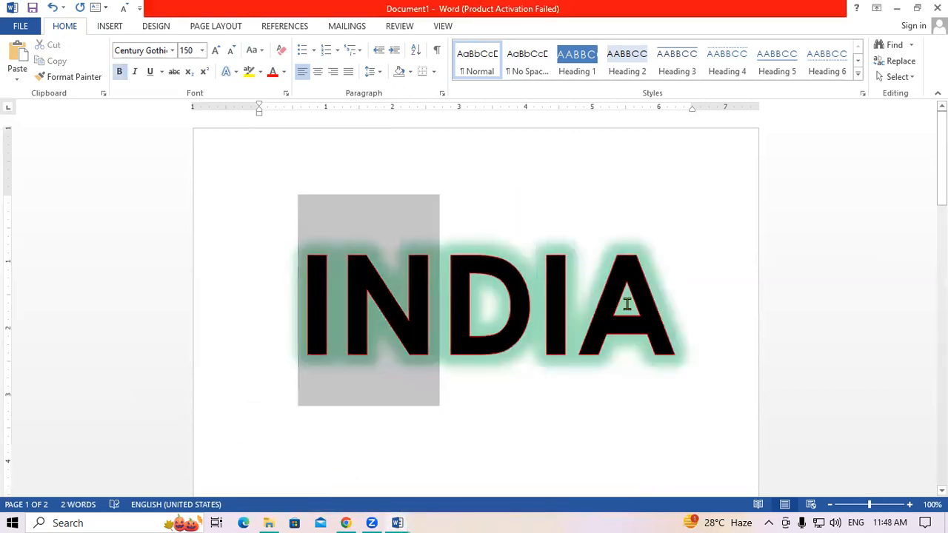
pyautogui.click(282, 52)
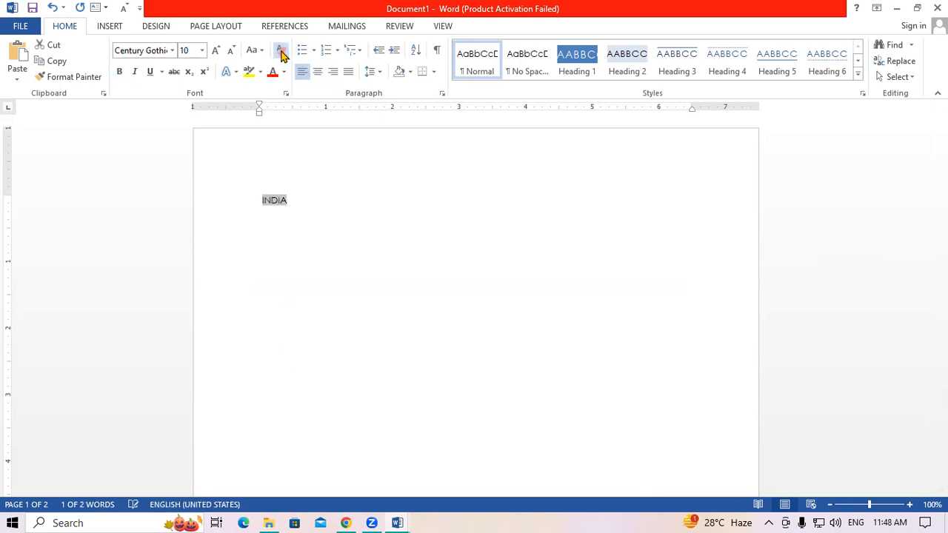
pyautogui.hotkey('ctrl', 'shift', '.')
pyautogui.hotkey('ctrl', 'shift', '.')
pyautogui.hotkey('ctrl', 'shift', '.')
pyautogui.hotkey('ctrl', 'shift', '.')
pyautogui.hotkey('ctrl', 'shift', '.')
pyautogui.hotkey('ctrl', 'shift', '.')
pyautogui.hotkey('ctrl', 'shift', '.')
pyautogui.hotkey('ctrl', 'shift', '.')
pyautogui.hotkey('ctrl', 'shift', '.')
pyautogui.hotkey('ctrl', 'shift', '.')
pyautogui.hotkey('ctrl', 'shift', '.')
pyautogui.hotkey('ctrl', 'shift', '.')
pyautogui.hotkey('ctrl', 'shift', '.')
pyautogui.hotkey('ctrl', 'shift', '.')
pyautogui.hotkey('ctrl', 'shift', '.')
pyautogui.hotkey('ctrl', 'shift', '.')
pyautogui.hotkey('ctrl', 'shift', '.')
pyautogui.hotkey('ctrl', 'shift', '.')
pyautogui.hotkey('ctrl', 'shift', '.')
pyautogui.hotkey('ctrl', 'shift', '.')
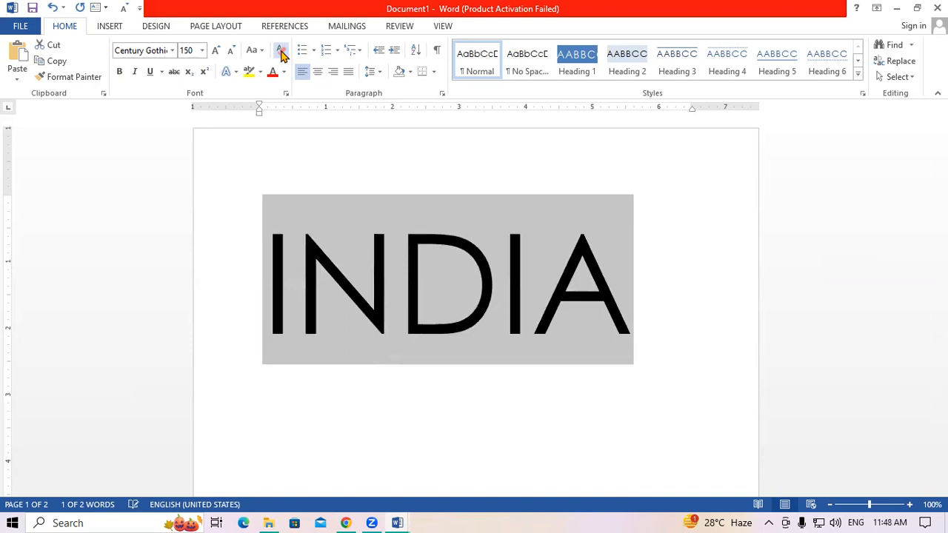
pyautogui.hotkey('ctrl', 'shift', '.')
pyautogui.hotkey('ctrl', 'shift', '.')
pyautogui.hotkey('ctrl', 'shift', '.')
pyautogui.hotkey('ctrl', 'shift', ',')
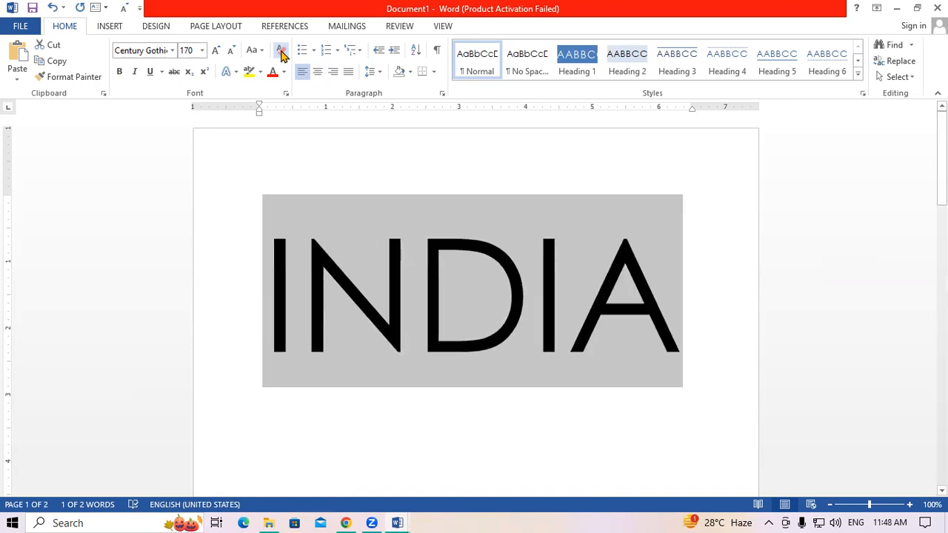
pyautogui.hotkey('ctrl', 'b')
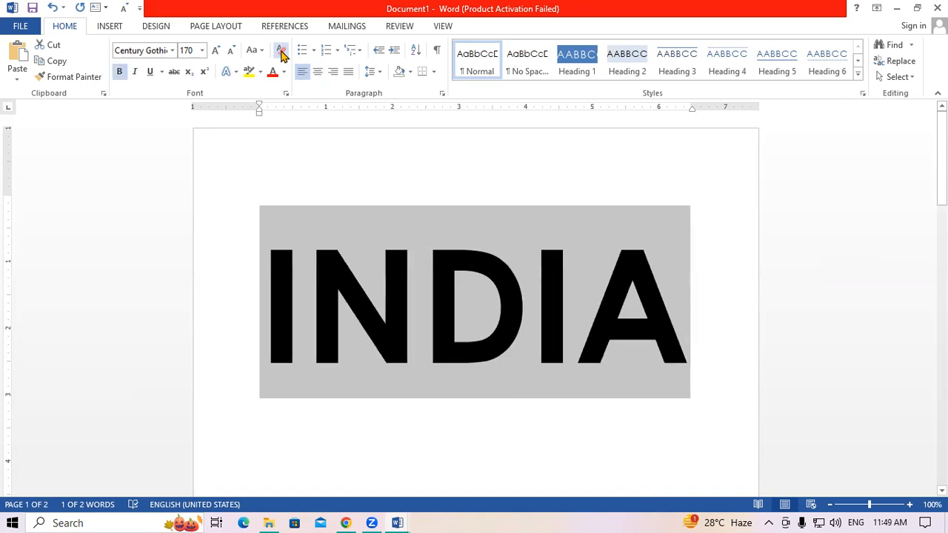
pyautogui.click(285, 71)
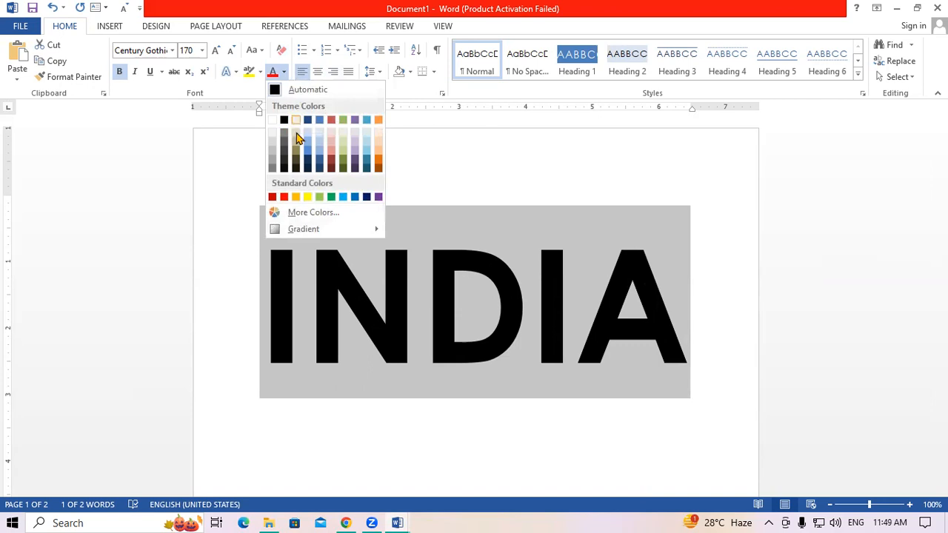
# - Give INDIA a gradient fill, move the 74% stop to 47%, and make the first stop red
pyautogui.moveTo(319, 229)
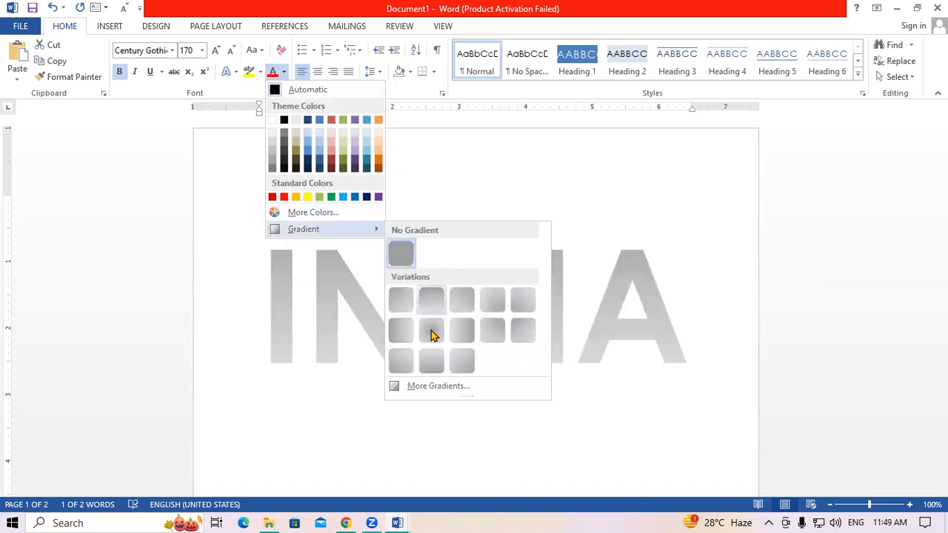
pyautogui.click(448, 388)
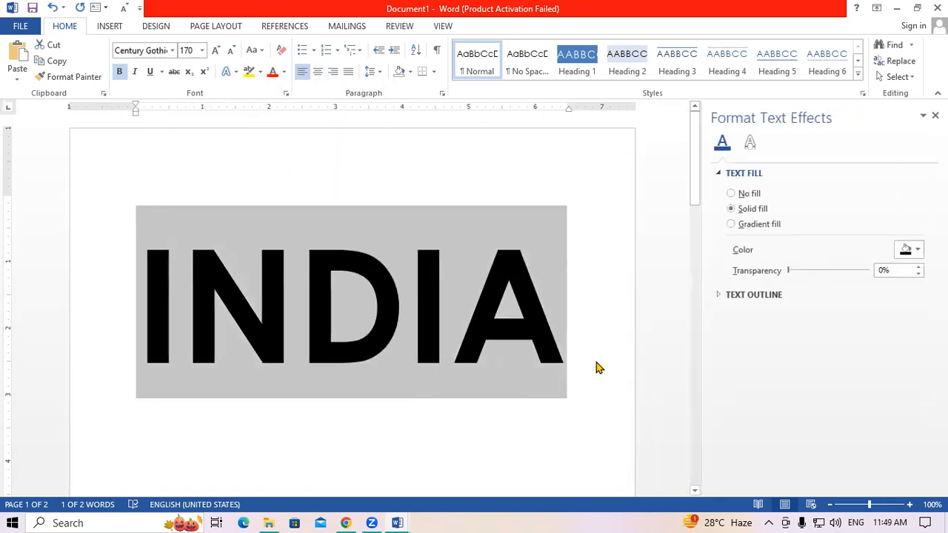
pyautogui.click(756, 227)
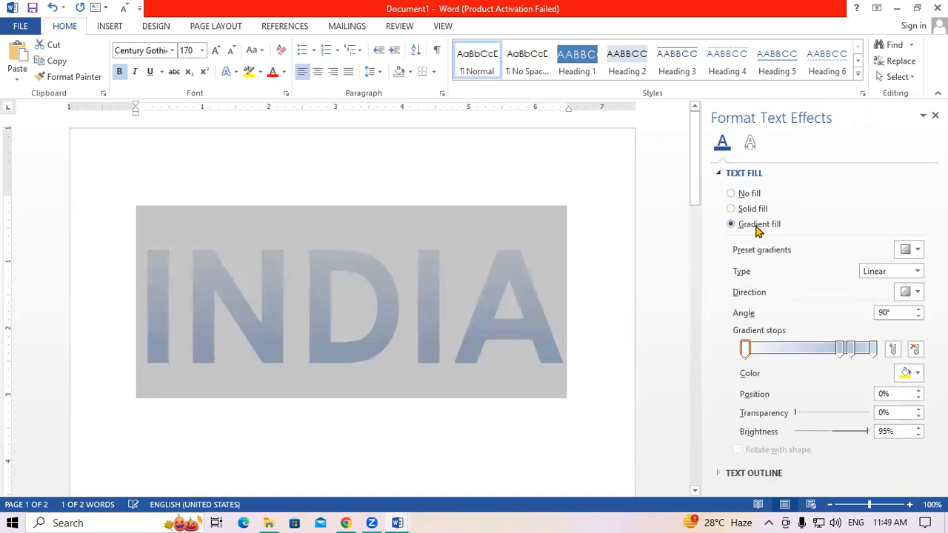
pyautogui.click(837, 348)
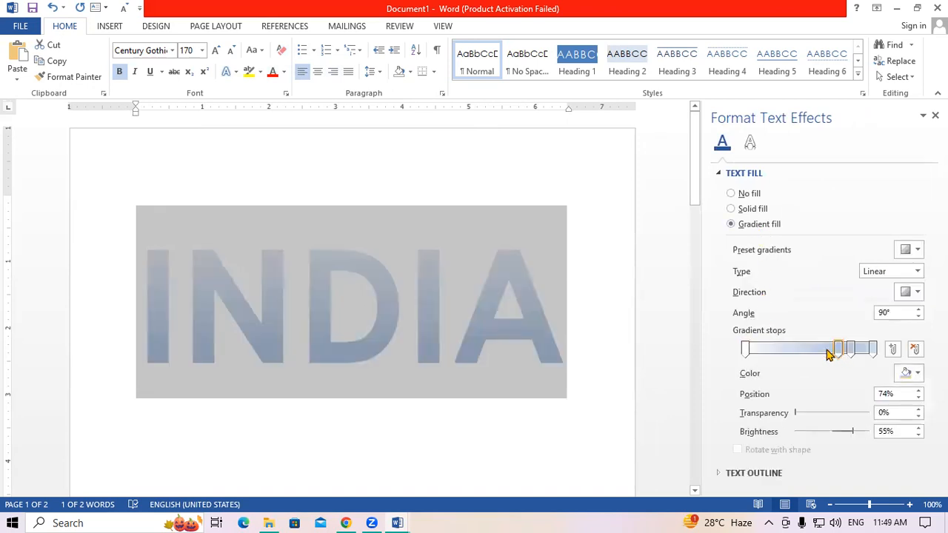
pyautogui.moveTo(828, 354); pyautogui.dragTo(795, 352)
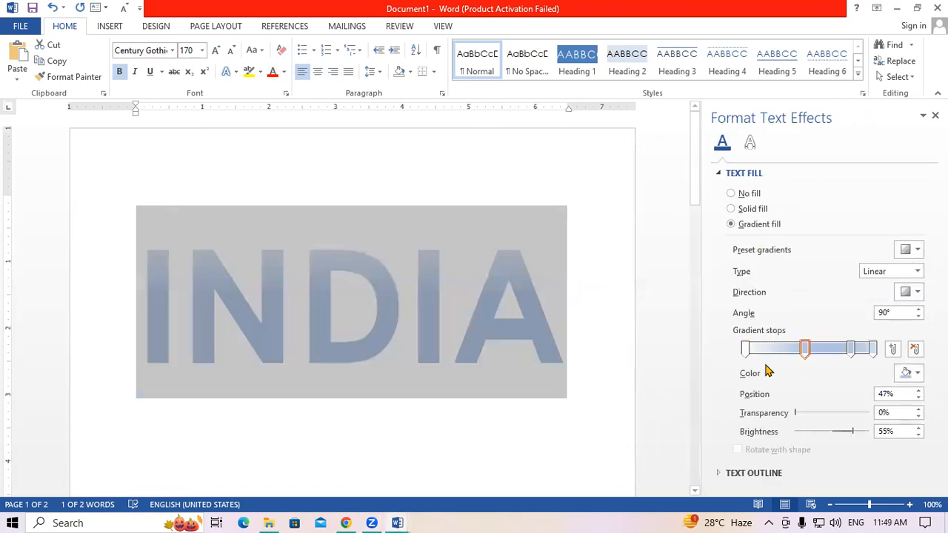
pyautogui.click(745, 349)
pyautogui.click(913, 374)
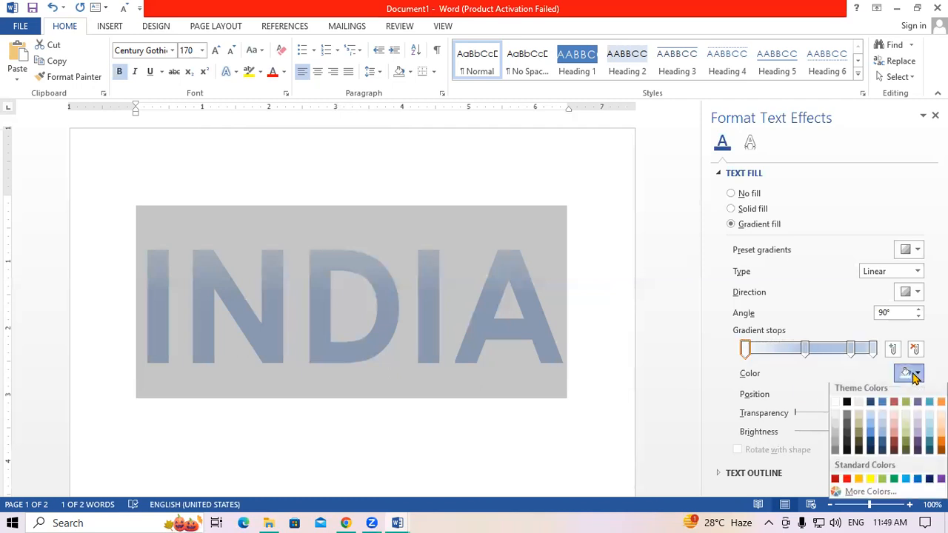
pyautogui.click(846, 482)
# - Remove the extra gradient stop and move the last stop to 96%
pyautogui.click(804, 350)
pyautogui.click(914, 373)
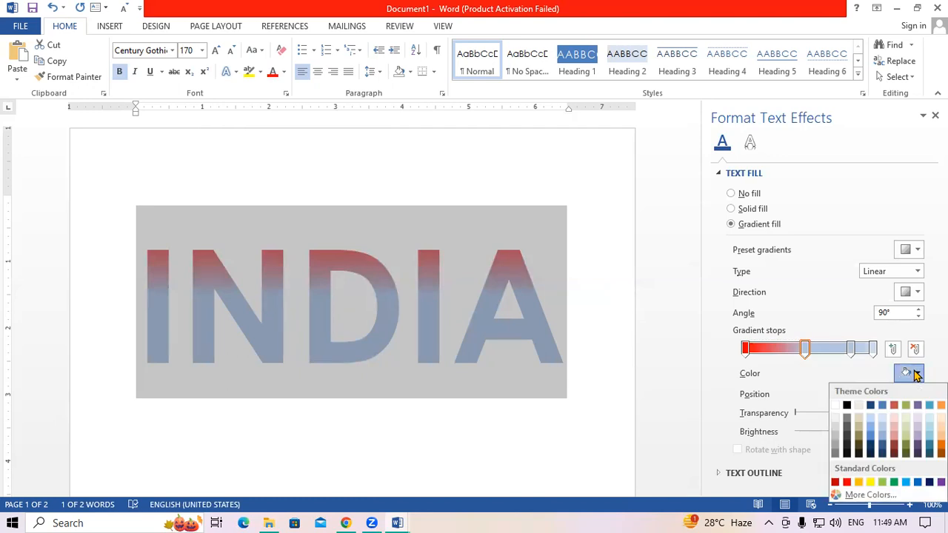
pyautogui.click(872, 348)
pyautogui.click(915, 348)
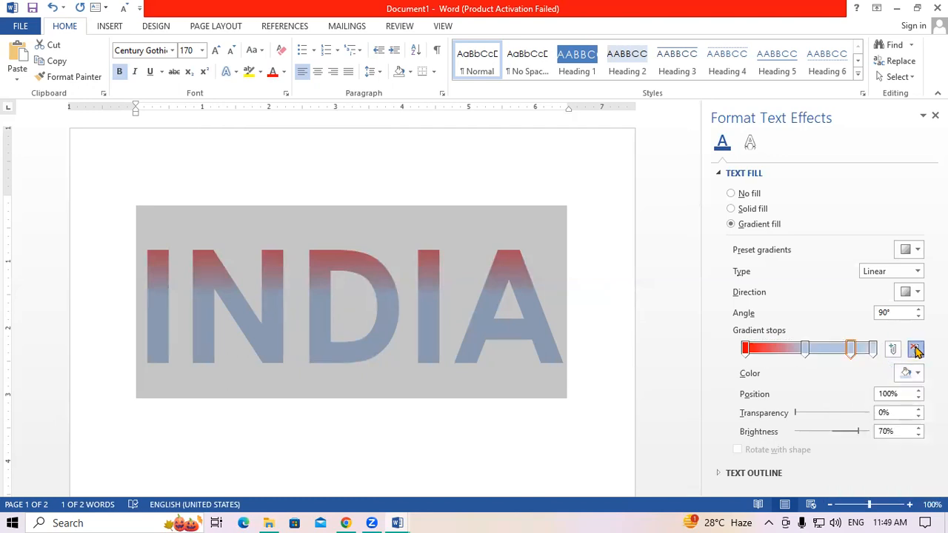
pyautogui.moveTo(853, 350); pyautogui.dragTo(870, 349)
# - Make the middle gradient stop white and the right-end stop green
pyautogui.click(805, 348)
pyautogui.click(910, 374)
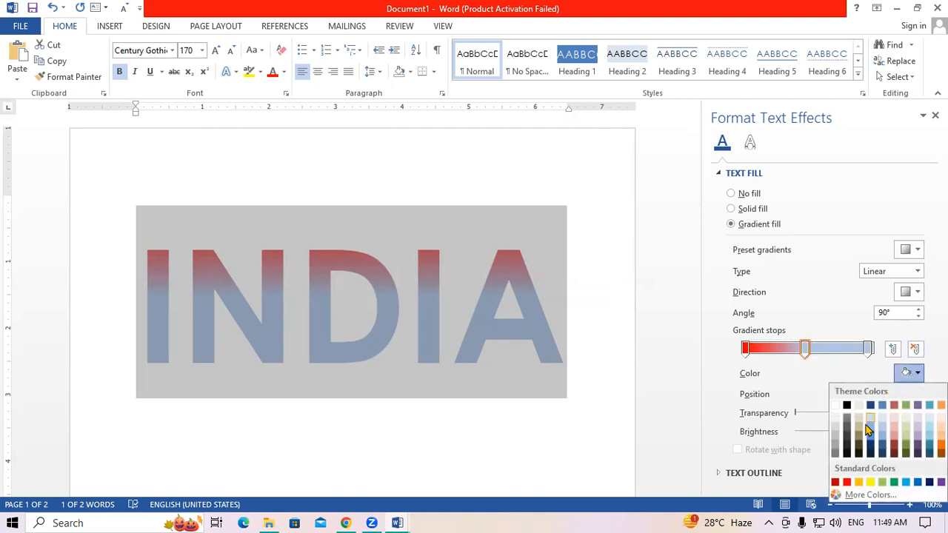
pyautogui.click(835, 406)
pyautogui.click(867, 350)
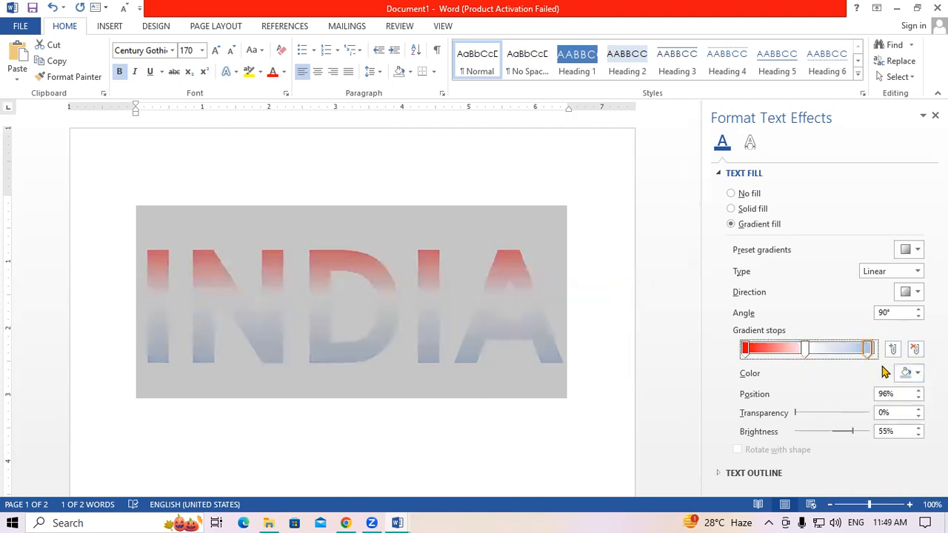
pyautogui.click(904, 375)
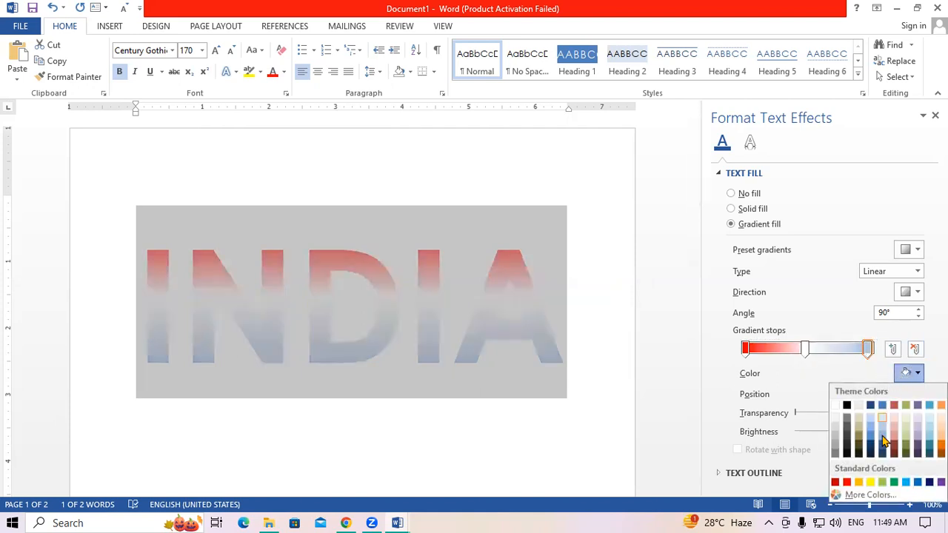
pyautogui.click(886, 480)
pyautogui.click(935, 116)
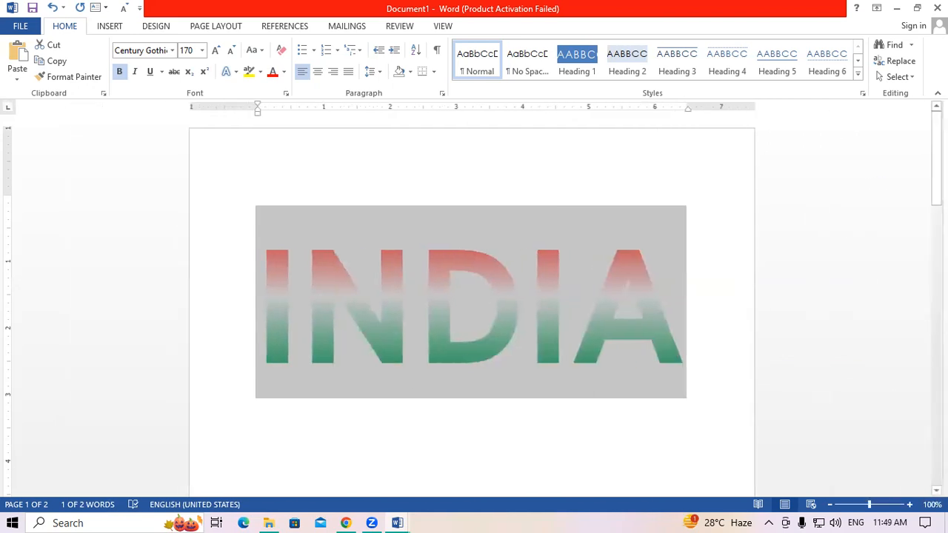
pyautogui.click(718, 407)
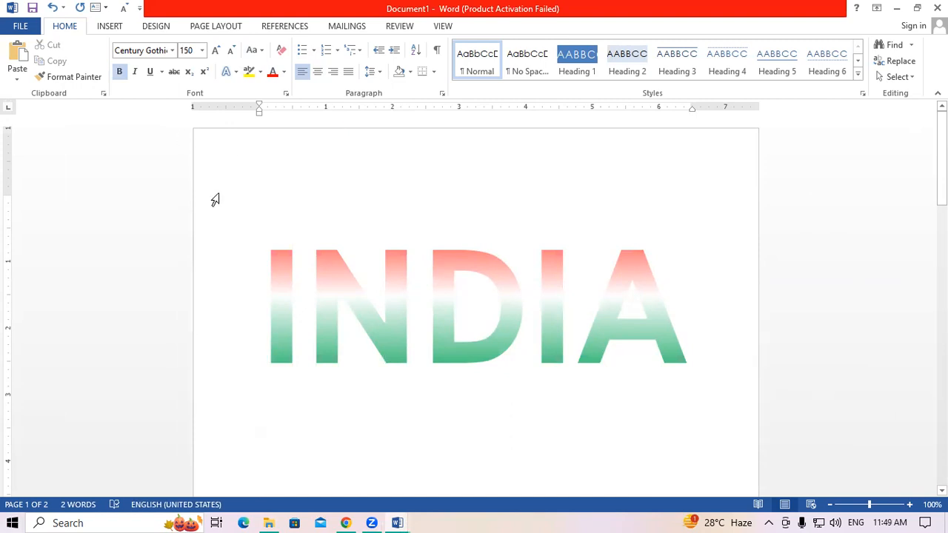
# - Apply the left-to-right linear gradient variation to INDIA, red through white to green
pyautogui.moveTo(260, 262); pyautogui.dragTo(660, 295)
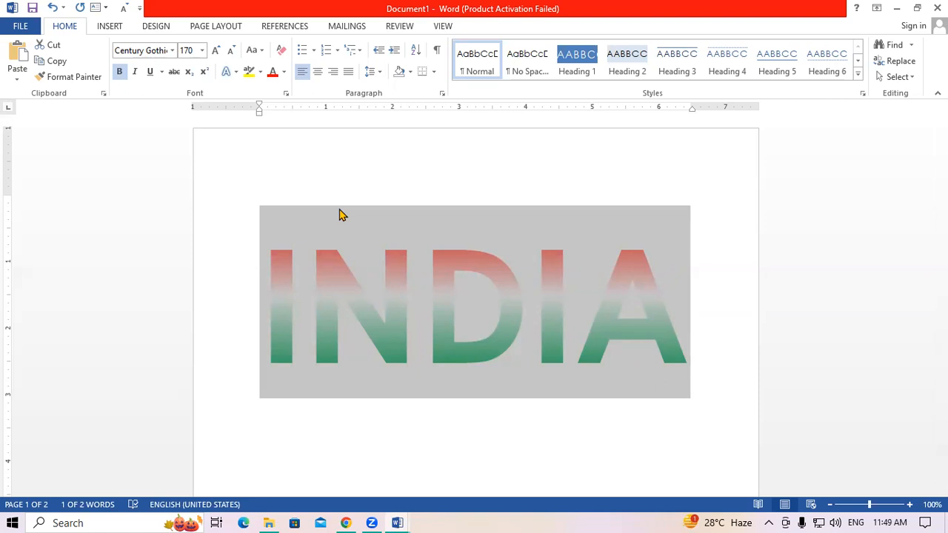
pyautogui.click(284, 72)
pyautogui.moveTo(302, 237)
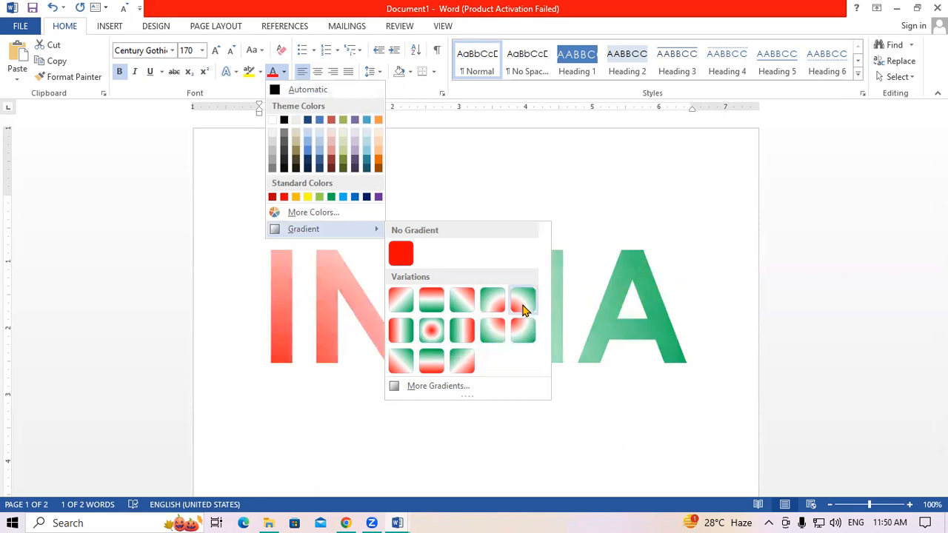
pyautogui.click(402, 331)
pyautogui.click(564, 450)
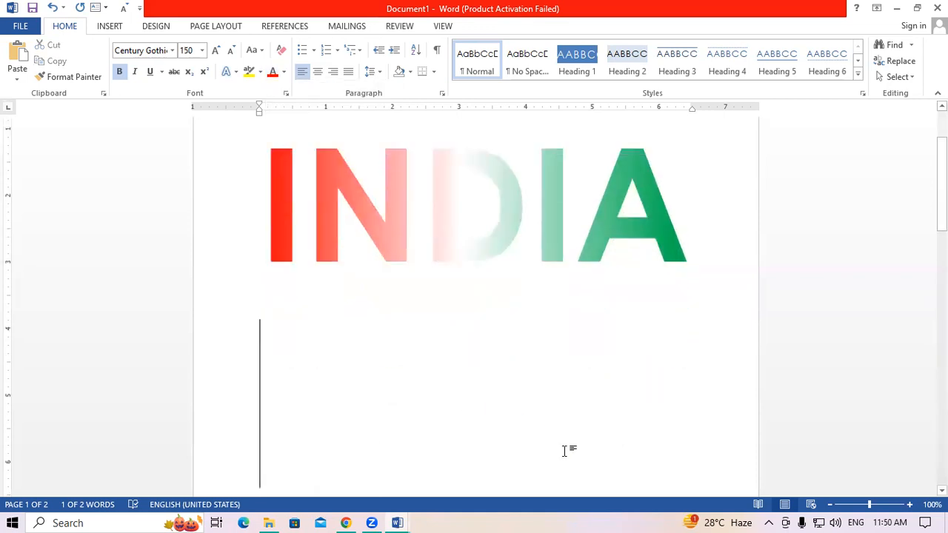
pyautogui.scroll(2, 568, 395)
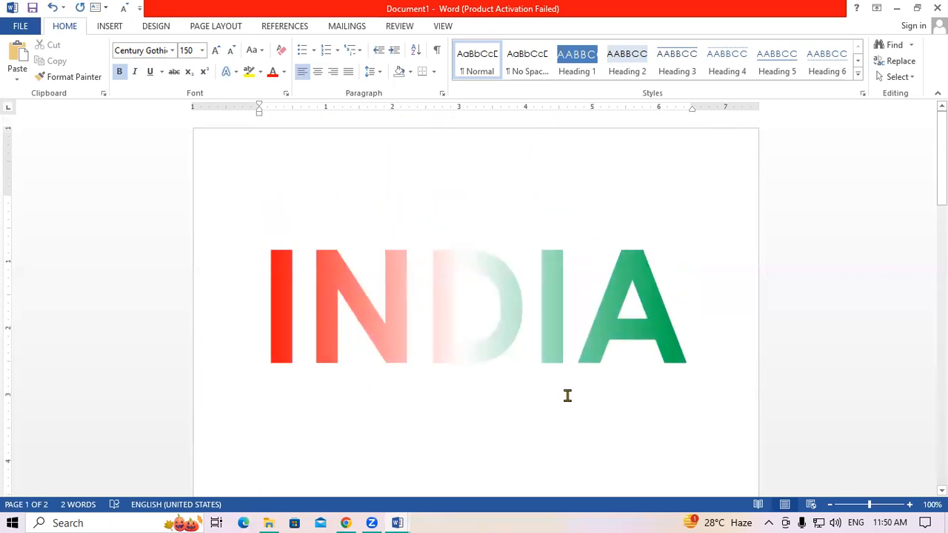